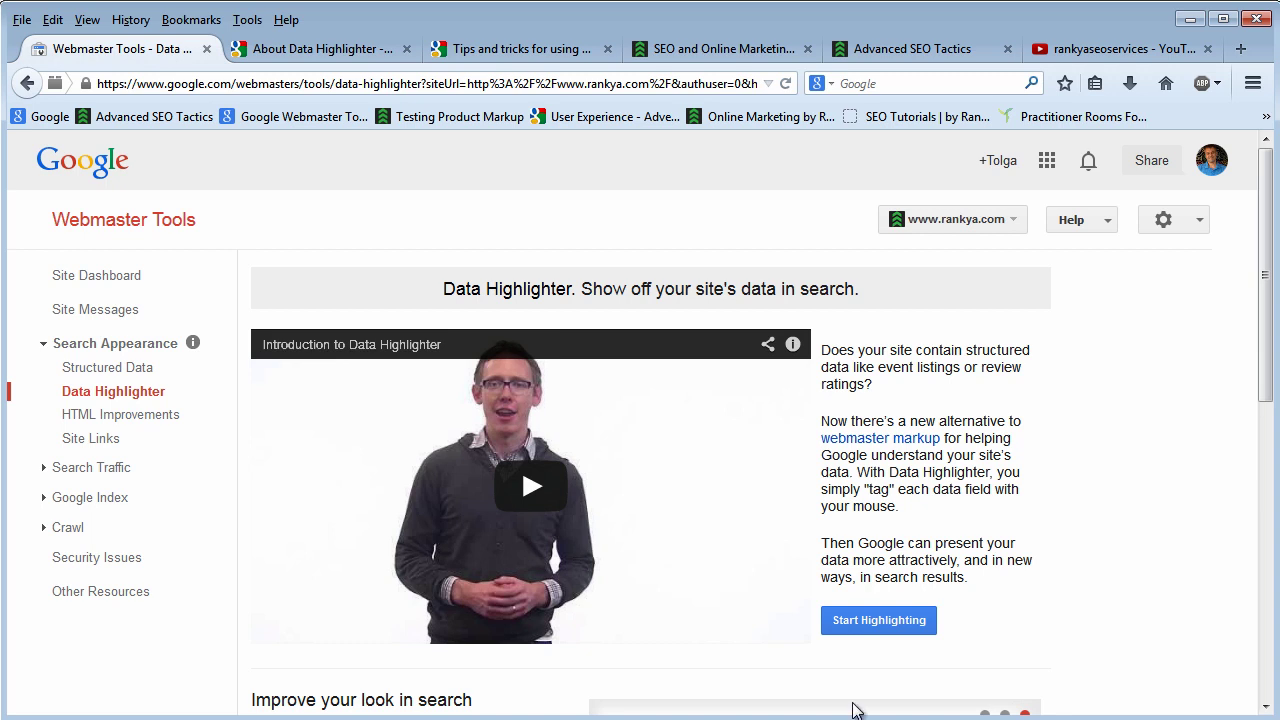
{"action": "left_click", "coordinate": [869, 619]}
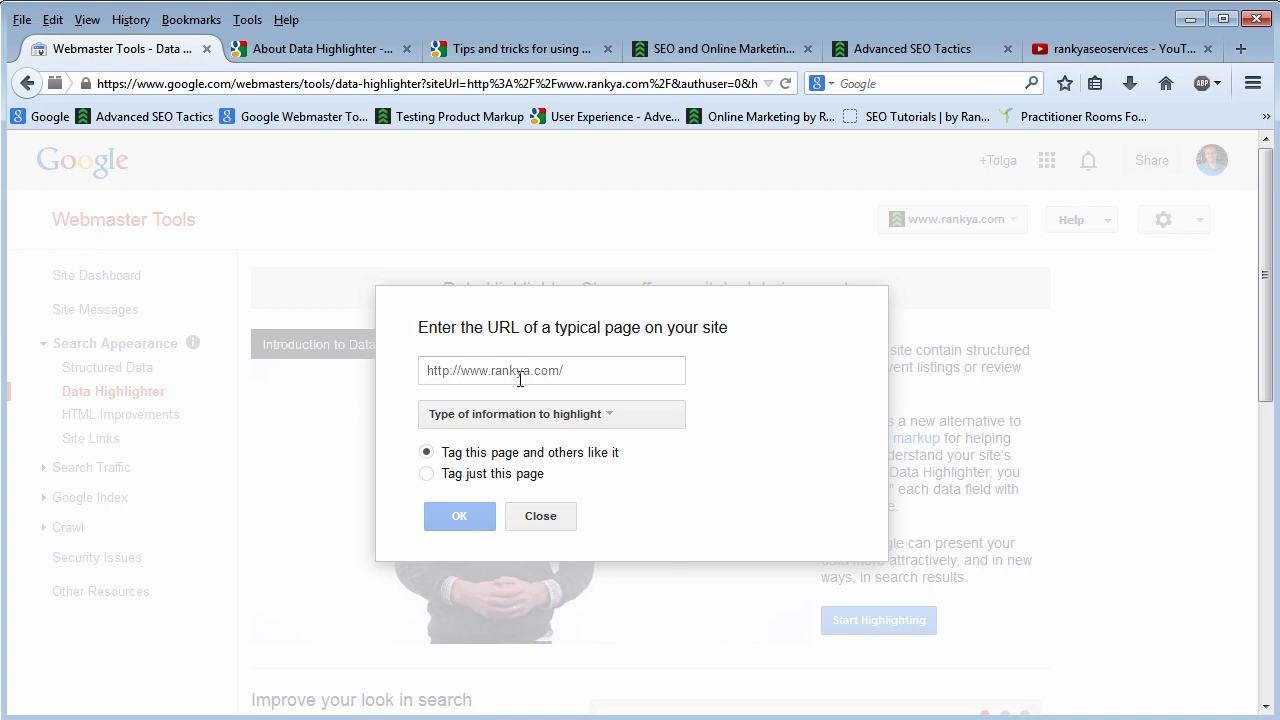
{"action": "left_click", "coordinate": [884, 41]}
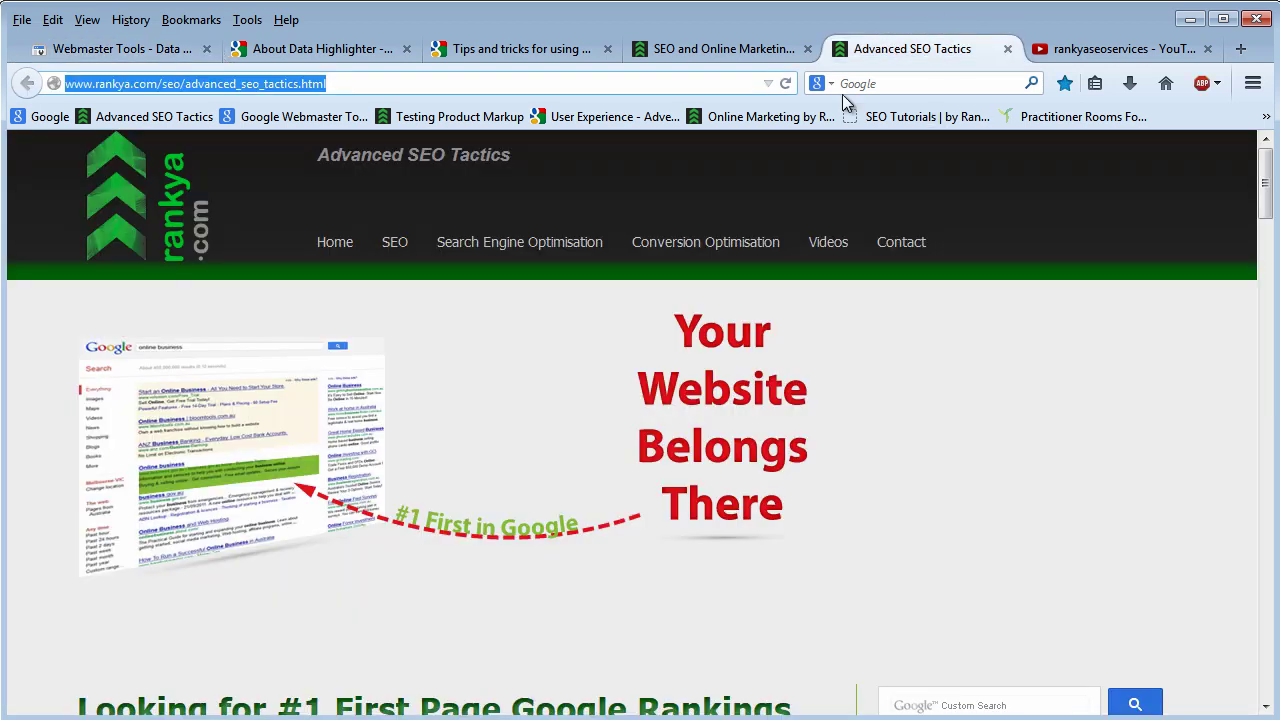
{"action": "right_click", "coordinate": [189, 87]}
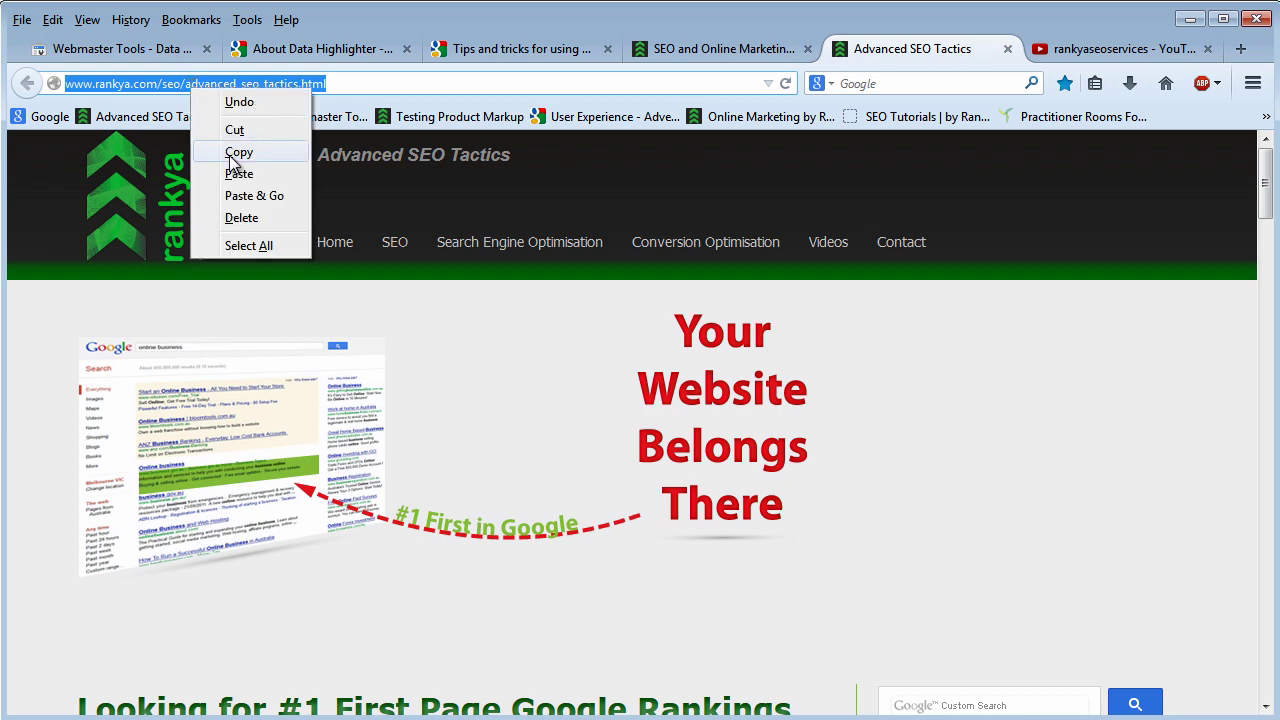
{"action": "left_click", "coordinate": [230, 150]}
{"action": "left_click", "coordinate": [85, 55]}
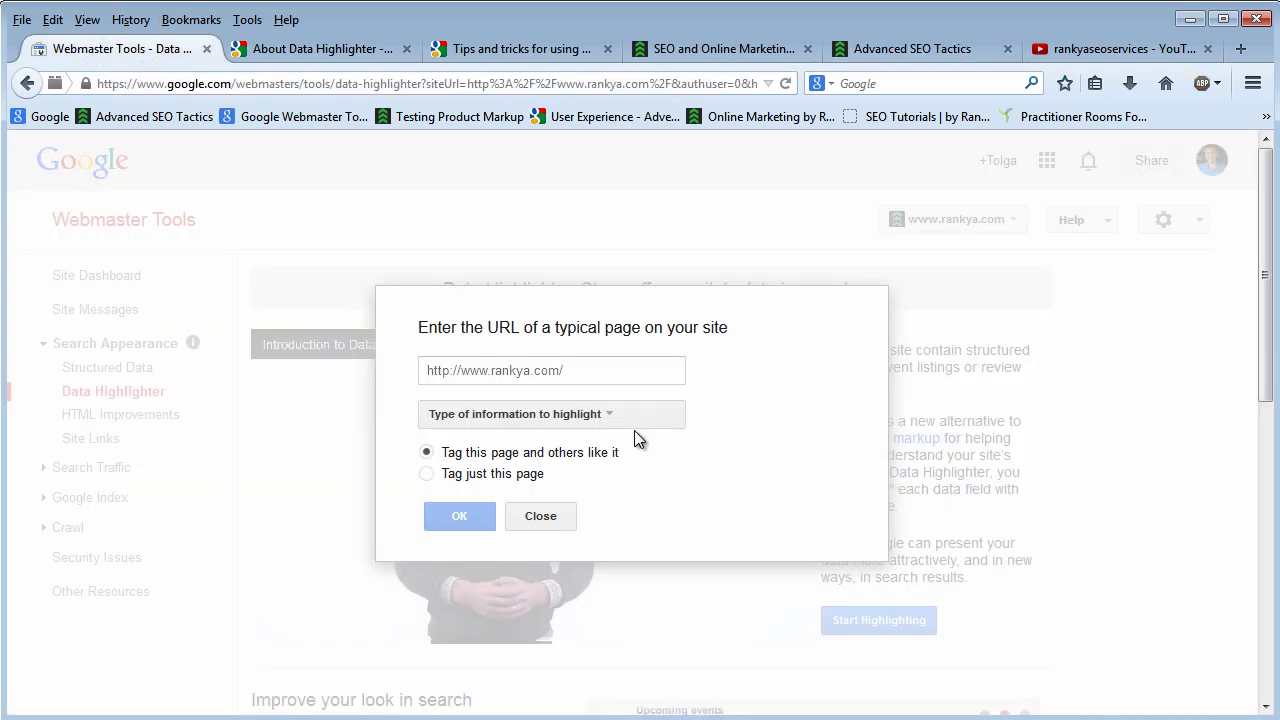
{"action": "right_click", "coordinate": [448, 368]}
{"action": "left_click", "coordinate": [496, 451]}
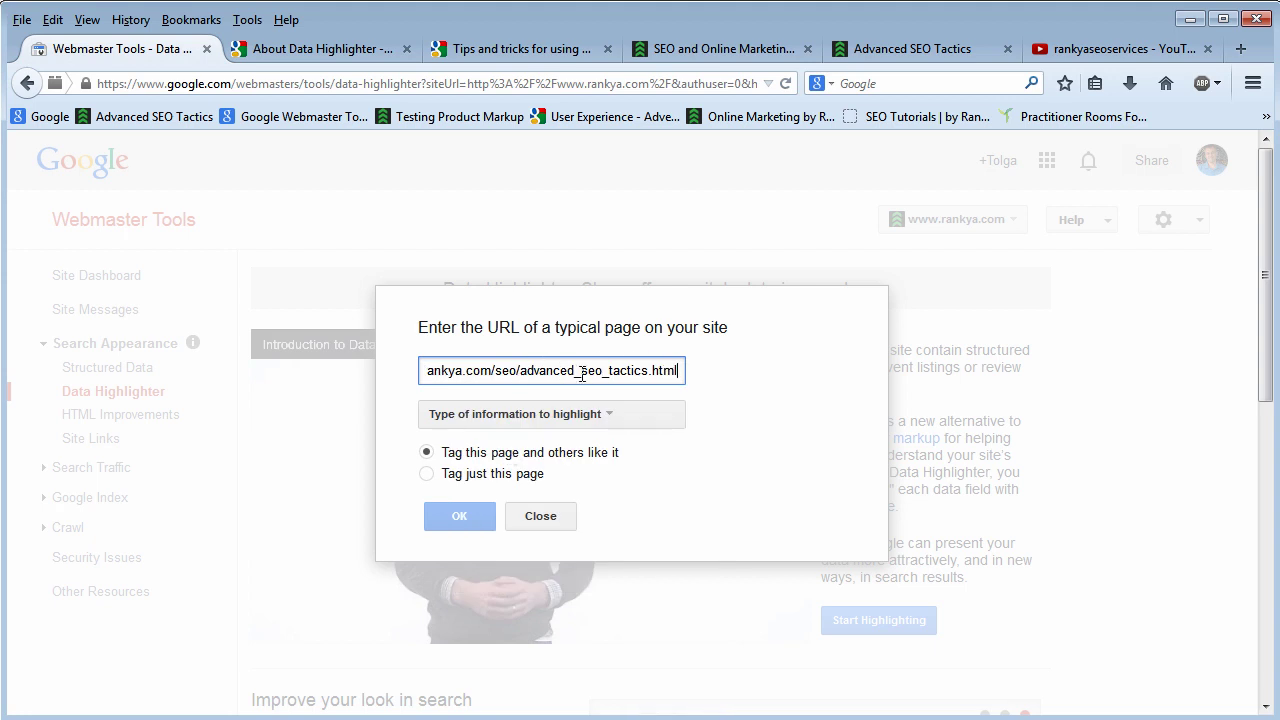
Step: Set the type of information to Articles and choose to tag just this page
{"action": "left_click", "coordinate": [618, 416]}
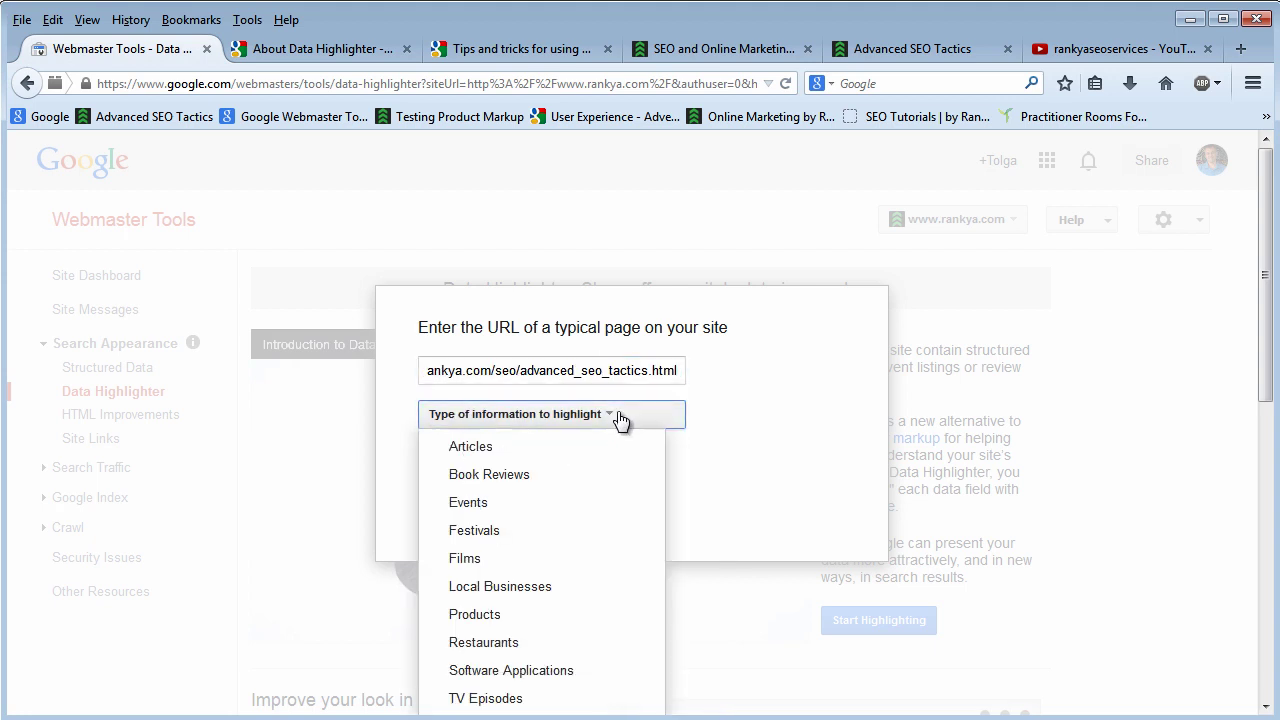
{"action": "left_click", "coordinate": [493, 459]}
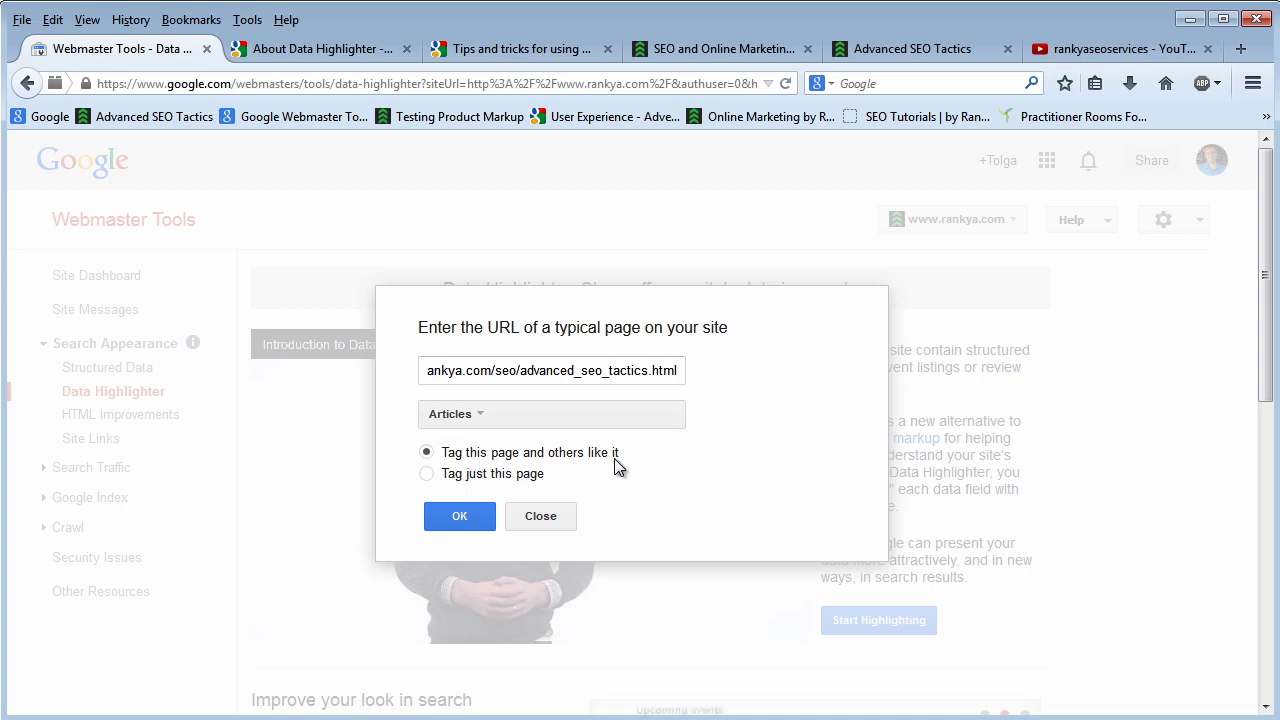
{"action": "left_click", "coordinate": [426, 476]}
{"action": "left_click_drag", "start_coordinate": [521, 371], "coordinate": [650, 373]}
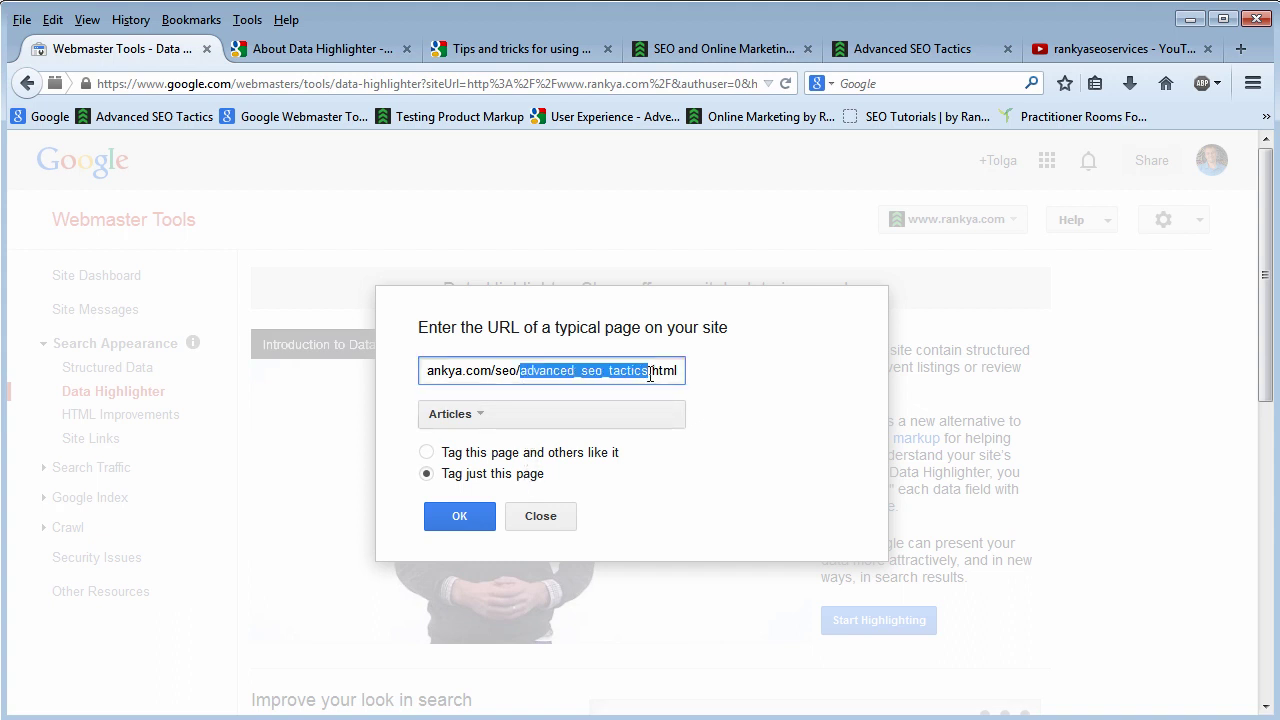
{"action": "key", "text": "BackSpace"}
{"action": "type", "text": "conta"}
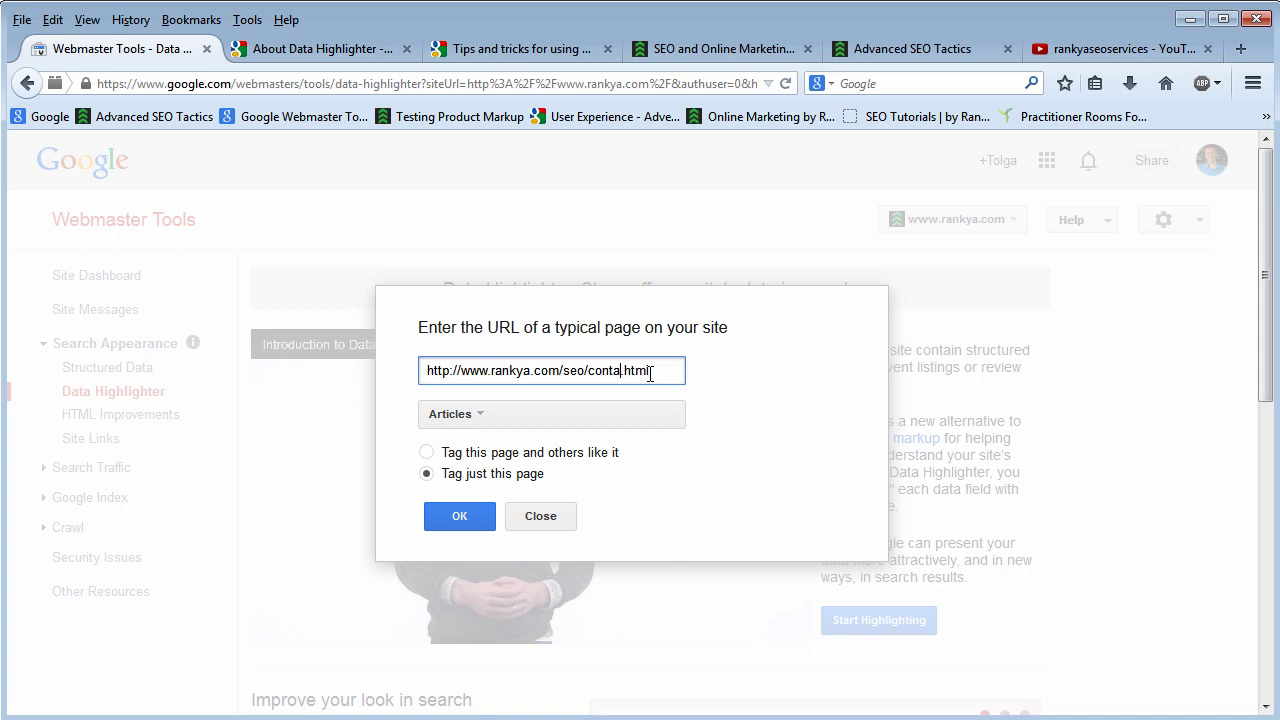
{"action": "type", "text": "ct"}
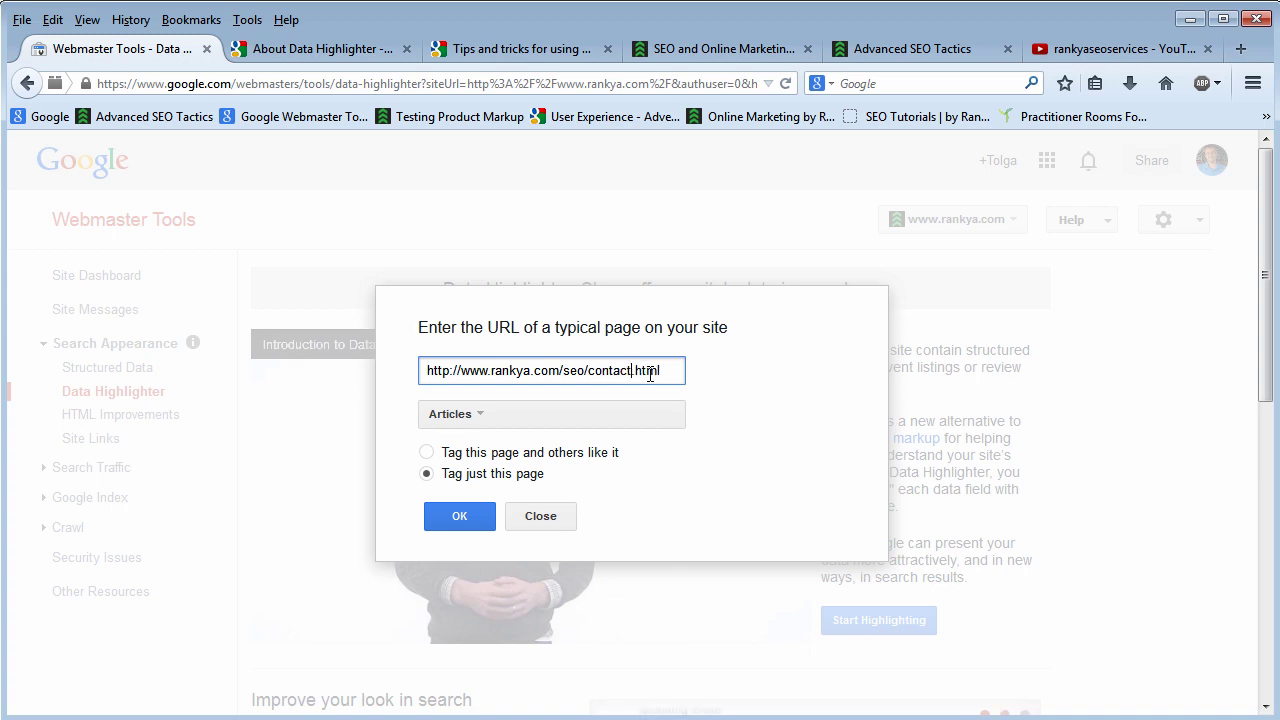
{"action": "left_click", "coordinate": [652, 425]}
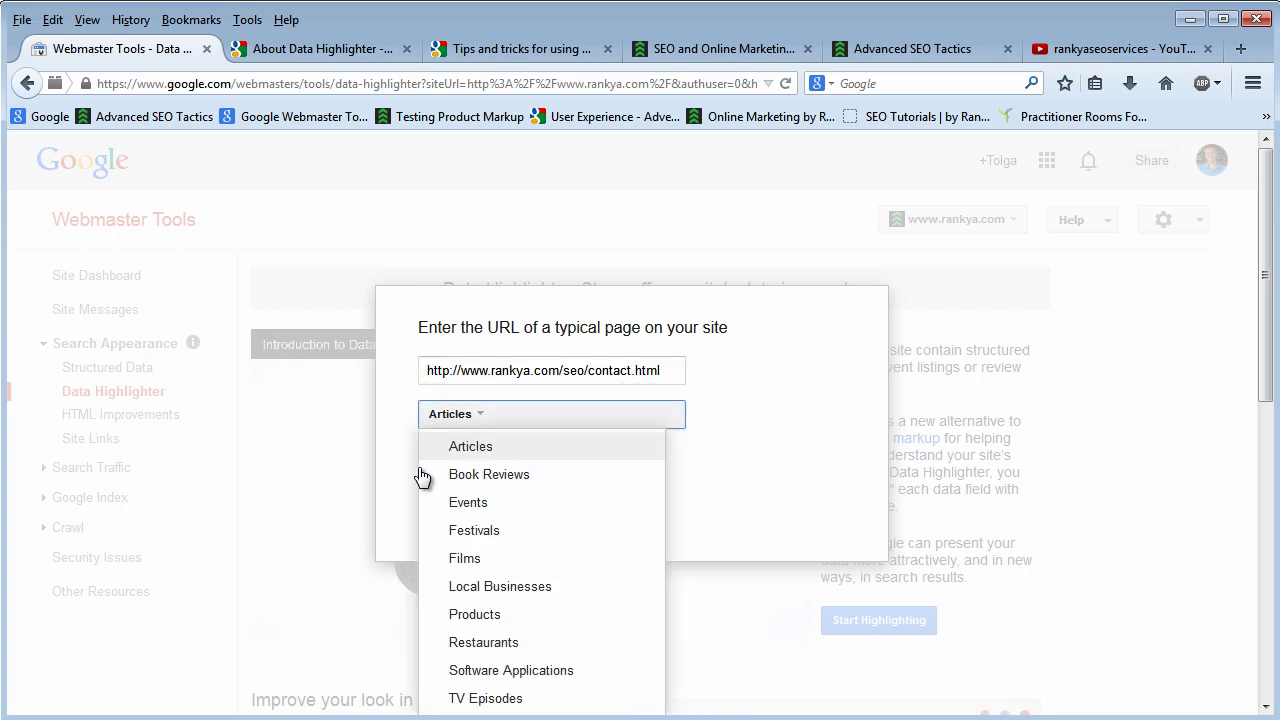
{"action": "left_click", "coordinate": [477, 586]}
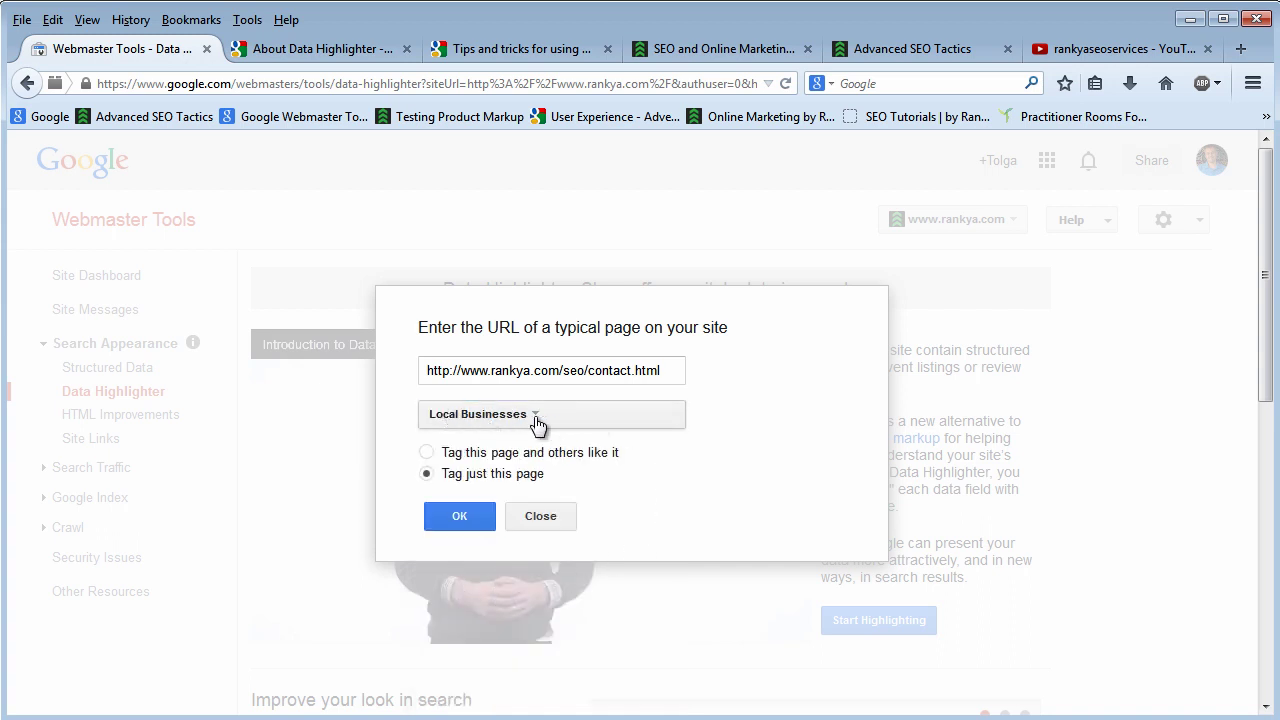
{"action": "left_click_drag", "start_coordinate": [443, 475], "coordinate": [546, 474]}
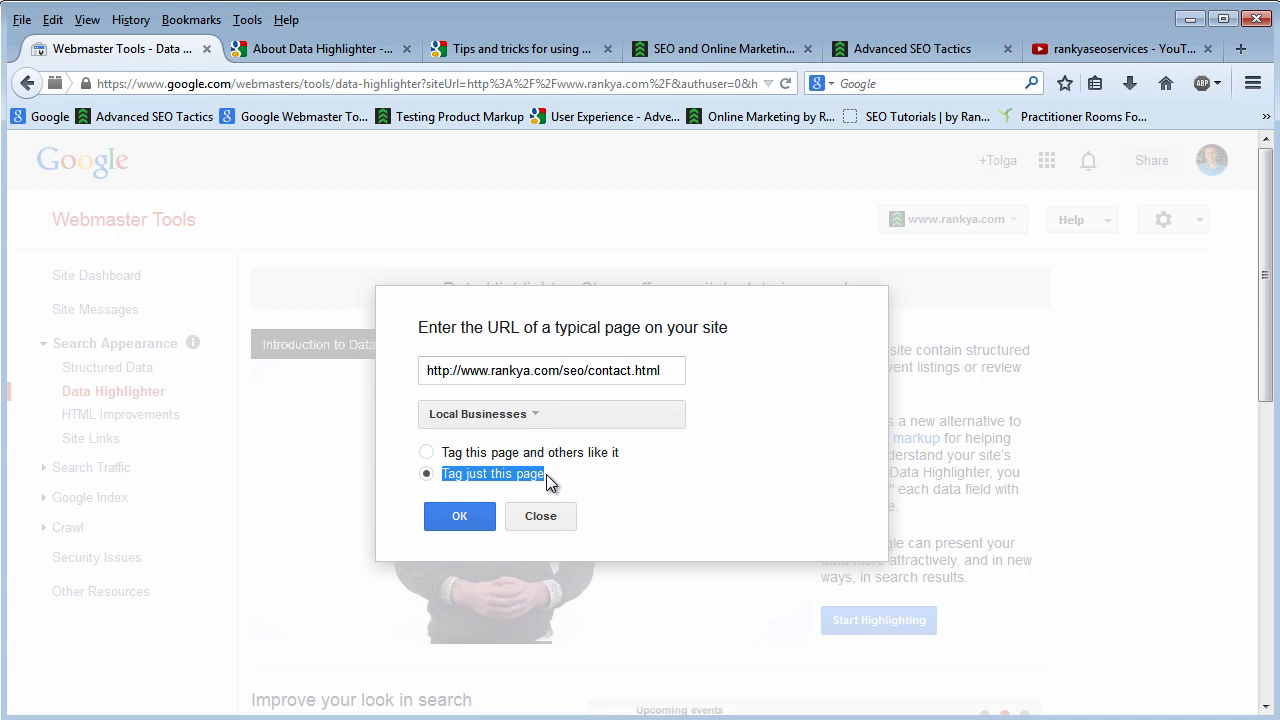
Step: Copy the Advanced SEO Tactics page's URL and replace the typical page URL with it
{"action": "left_click", "coordinate": [912, 48]}
{"action": "left_click", "coordinate": [620, 84]}
{"action": "right_click", "coordinate": [283, 85]}
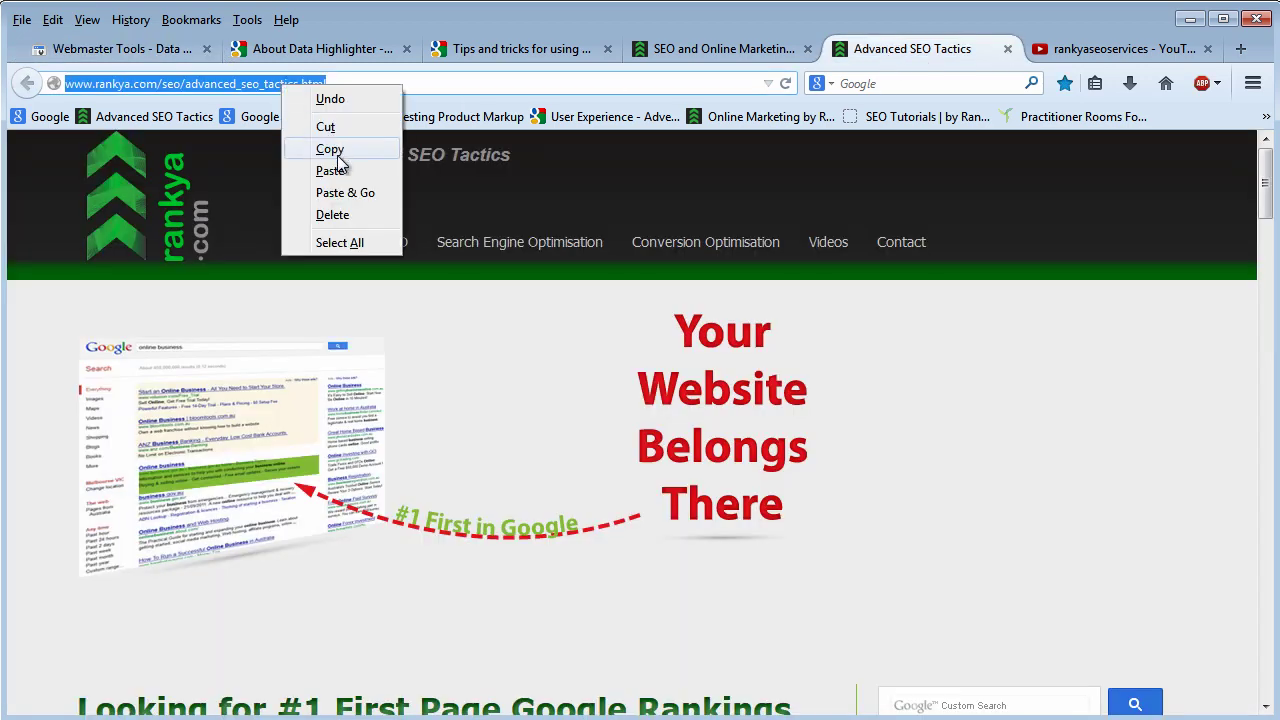
{"action": "left_click", "coordinate": [337, 156]}
{"action": "left_click", "coordinate": [119, 49]}
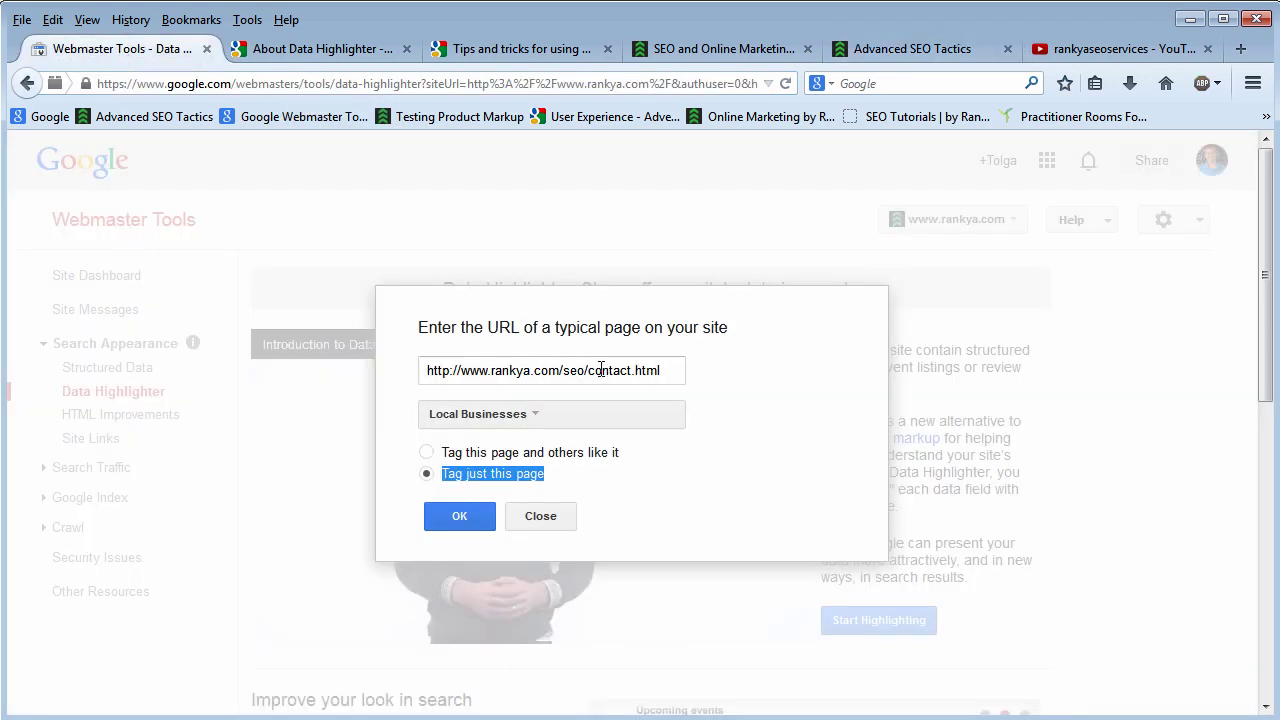
{"action": "left_click_drag", "start_coordinate": [671, 366], "coordinate": [378, 378]}
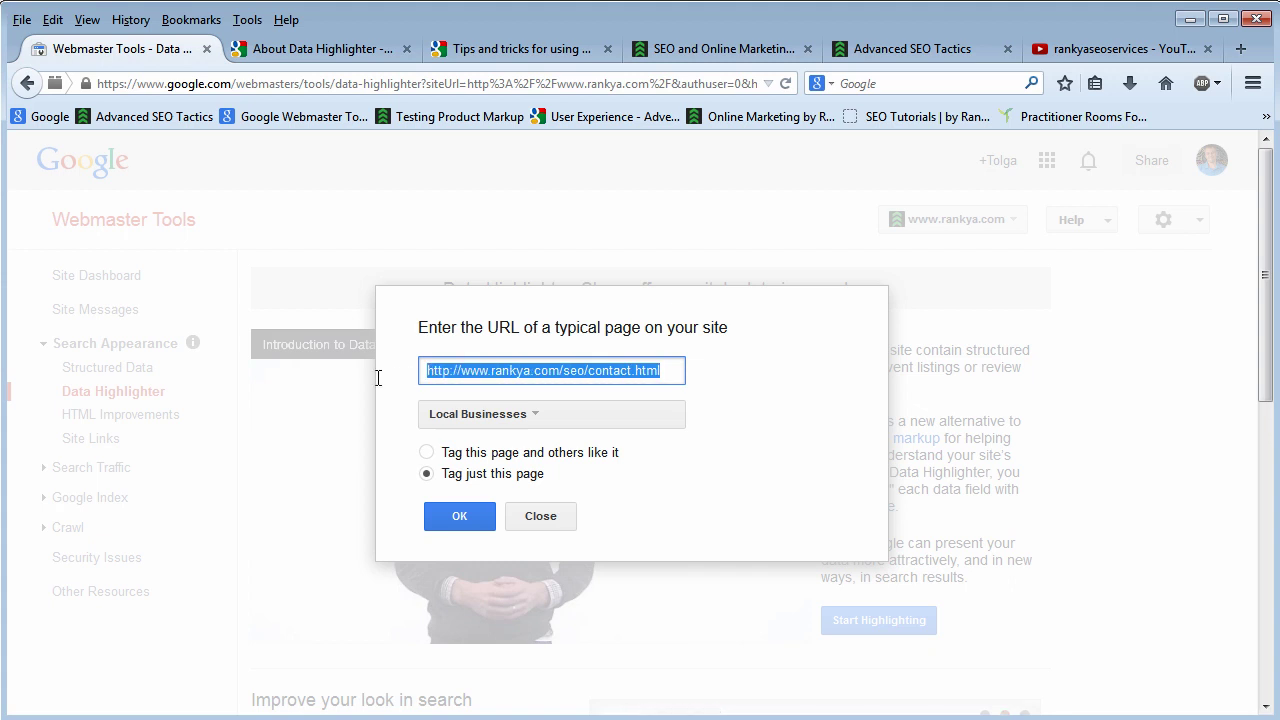
{"action": "key", "text": "ctrl+v"}
{"action": "left_click_drag", "start_coordinate": [527, 370], "coordinate": [722, 372]}
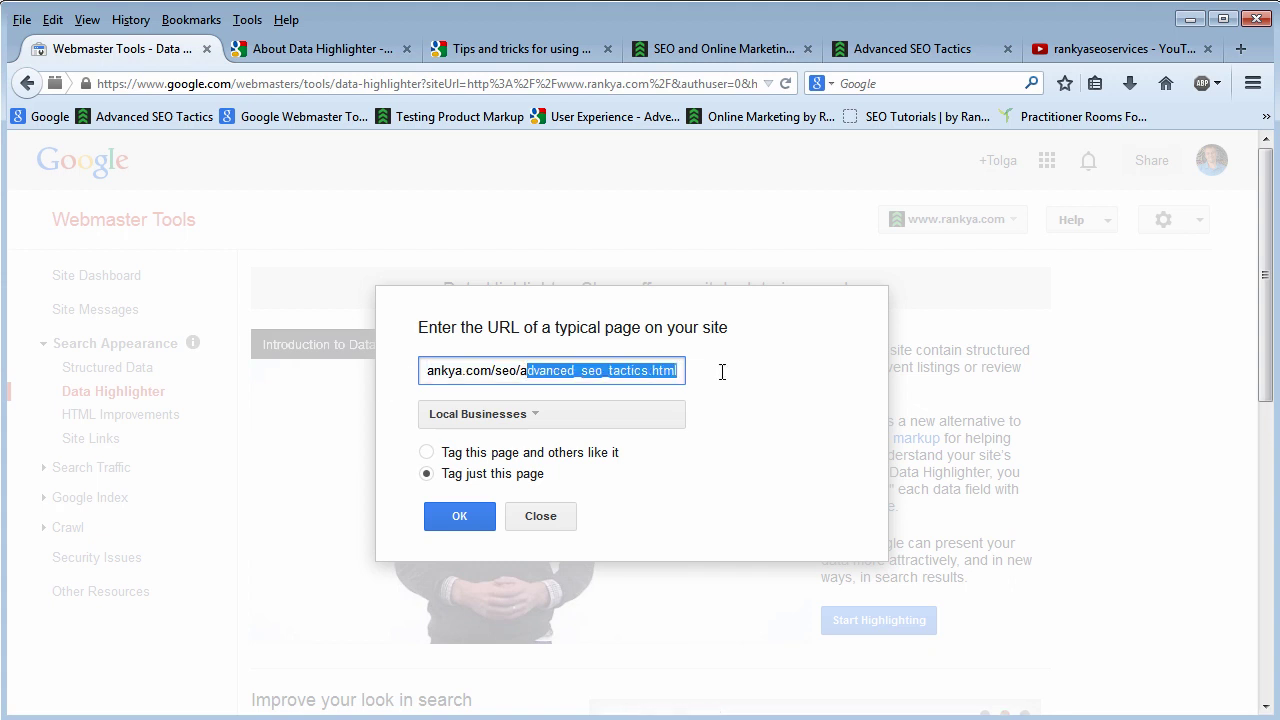
Step: Set the type of information to Articles, choose to tag this page and others like it, and confirm to open the tagger
{"action": "left_click", "coordinate": [634, 426]}
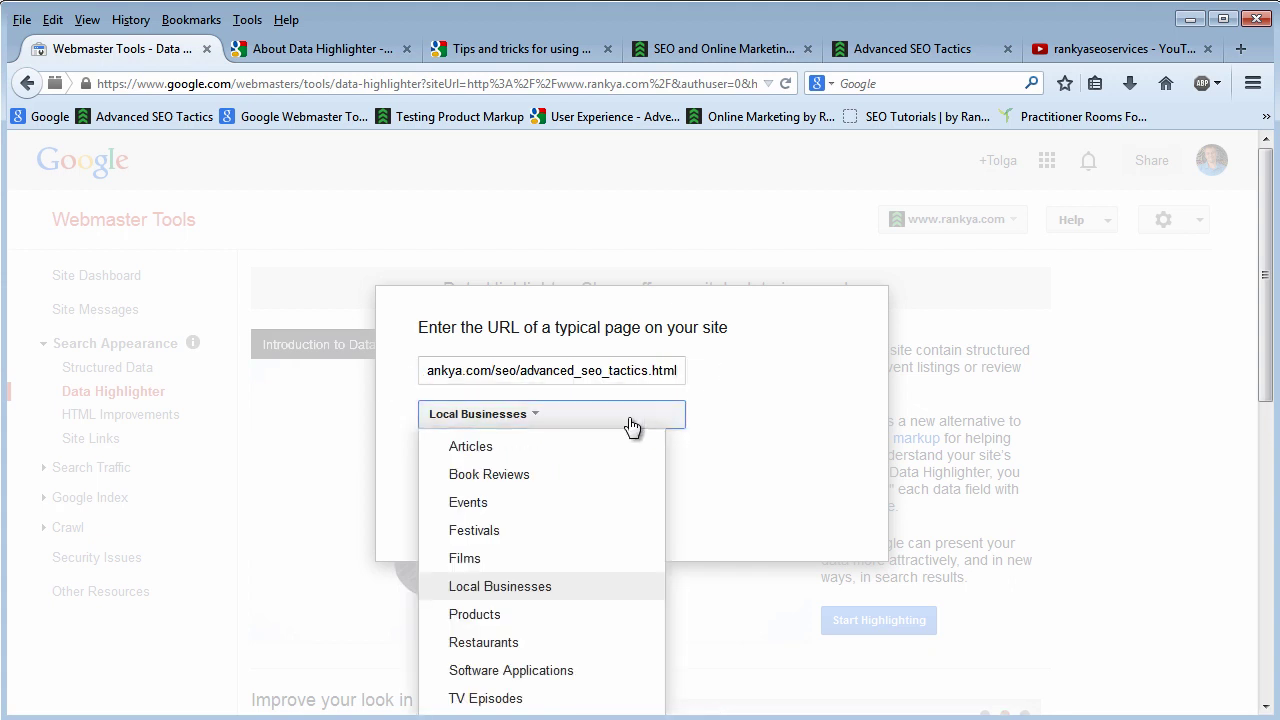
{"action": "left_click", "coordinate": [491, 449]}
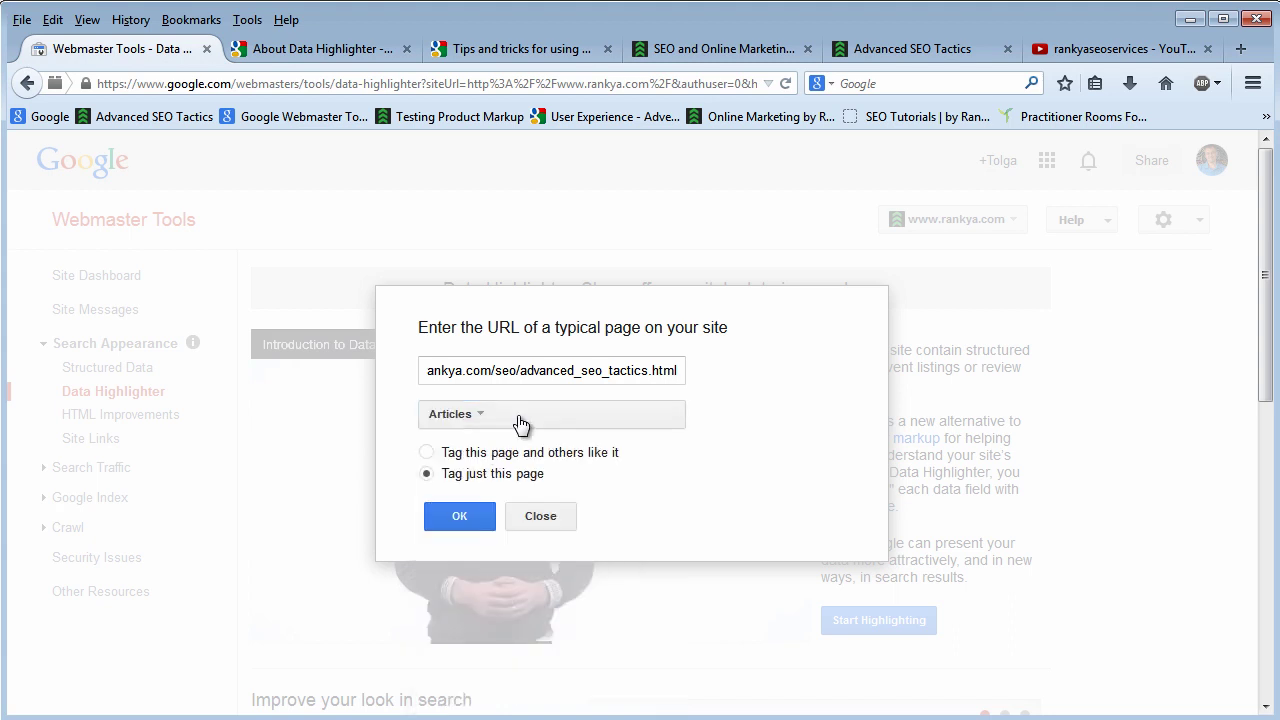
{"action": "left_click", "coordinate": [426, 452]}
{"action": "left_click_drag", "start_coordinate": [463, 453], "coordinate": [626, 458]}
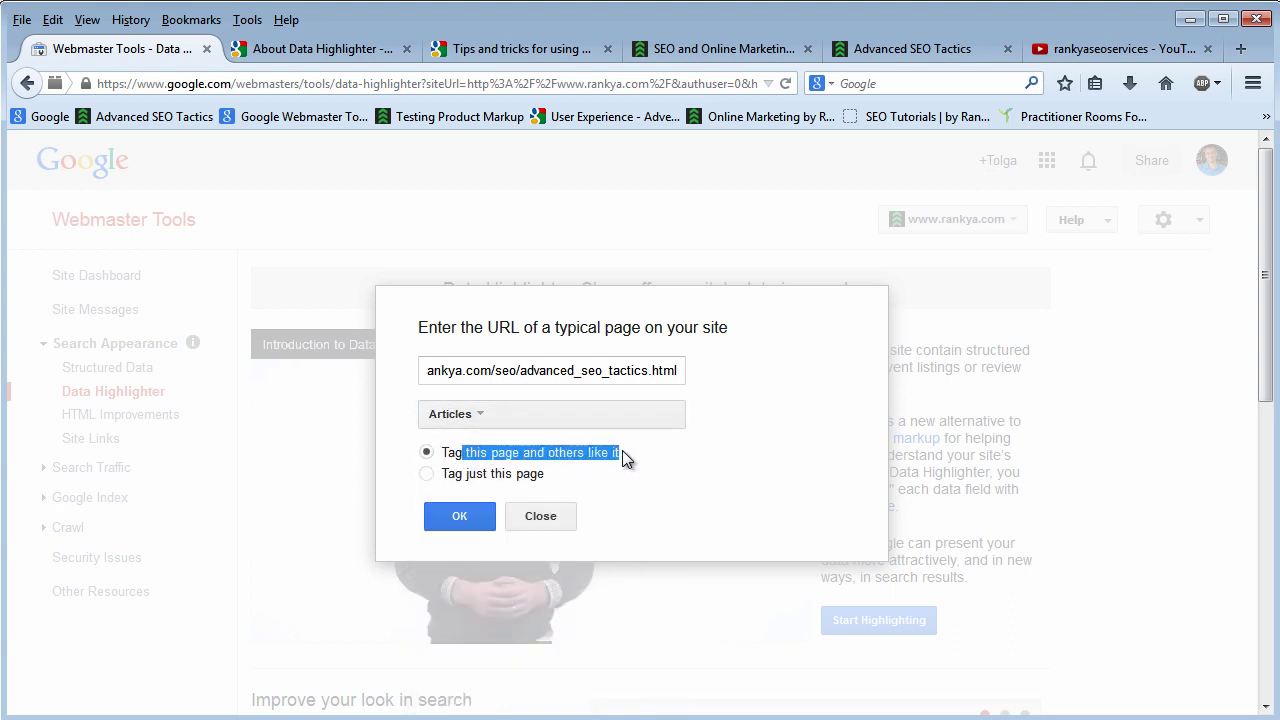
{"action": "left_click", "coordinate": [651, 460]}
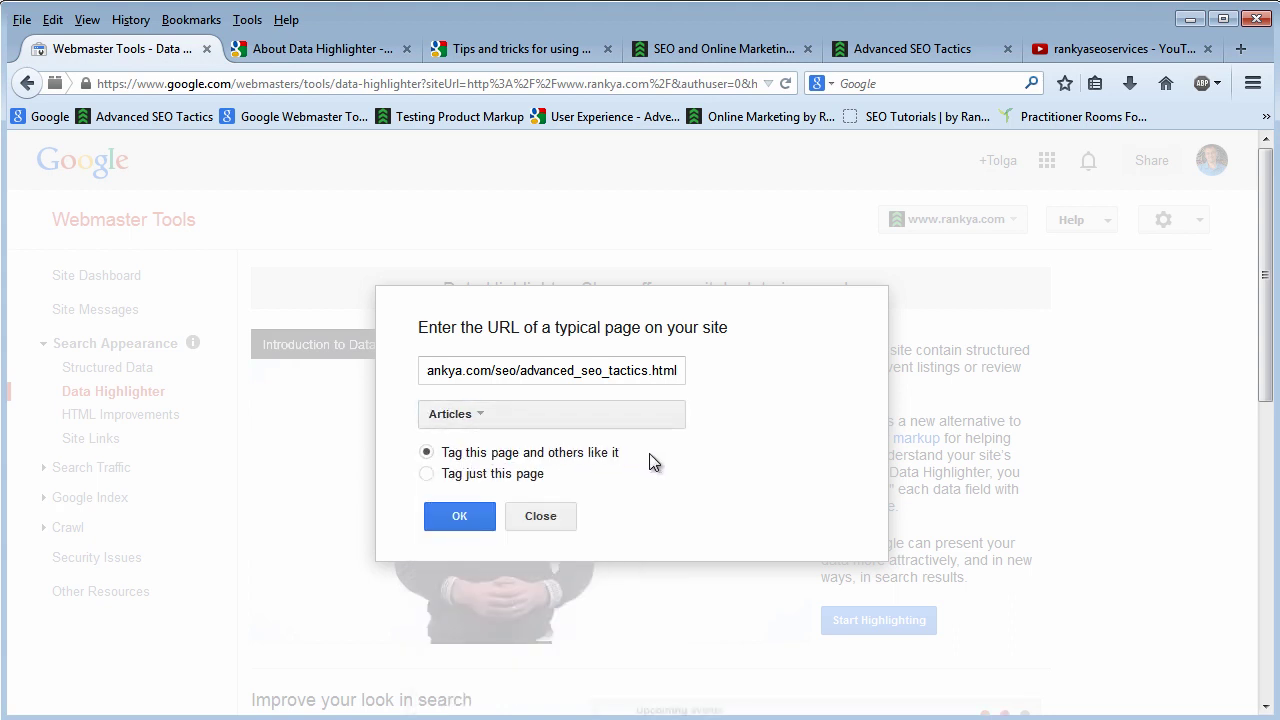
{"action": "left_click", "coordinate": [453, 524]}
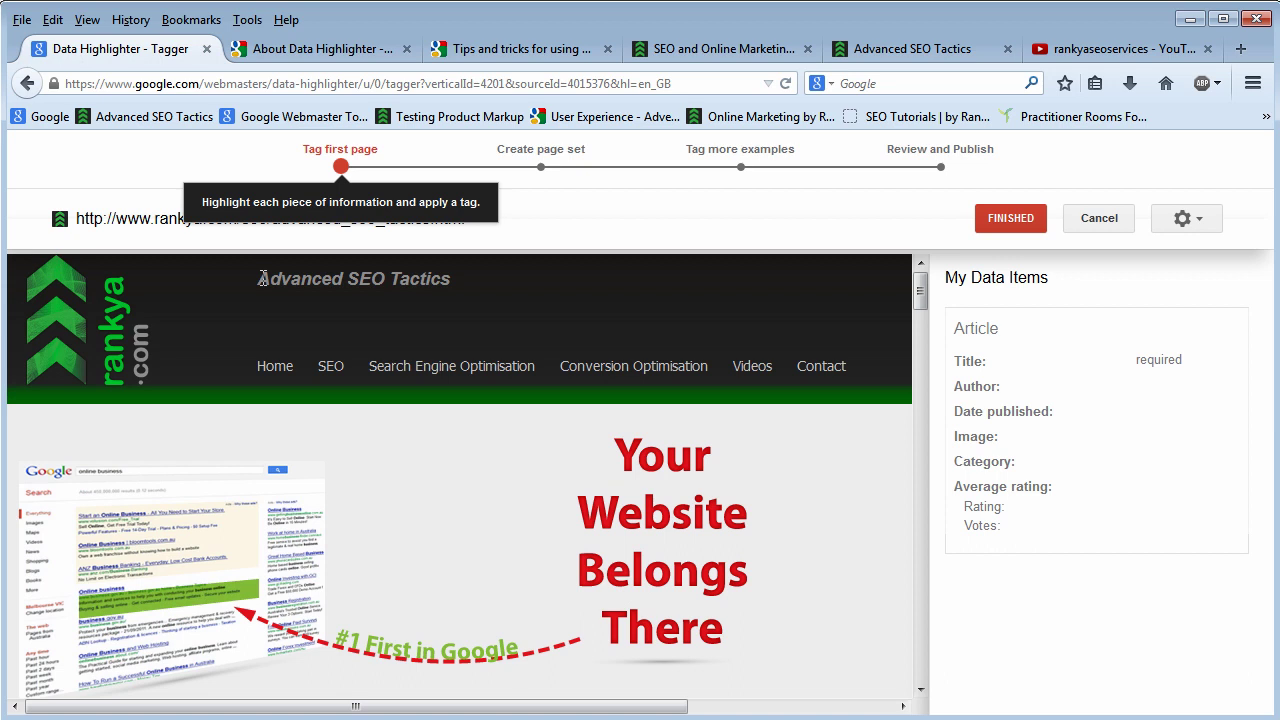
Step: Try highlighting the "Advanced SEO Tactics" heading, the navigation links and the opening paragraph without applying any tag
{"action": "left_click_drag", "start_coordinate": [257, 279], "coordinate": [495, 285]}
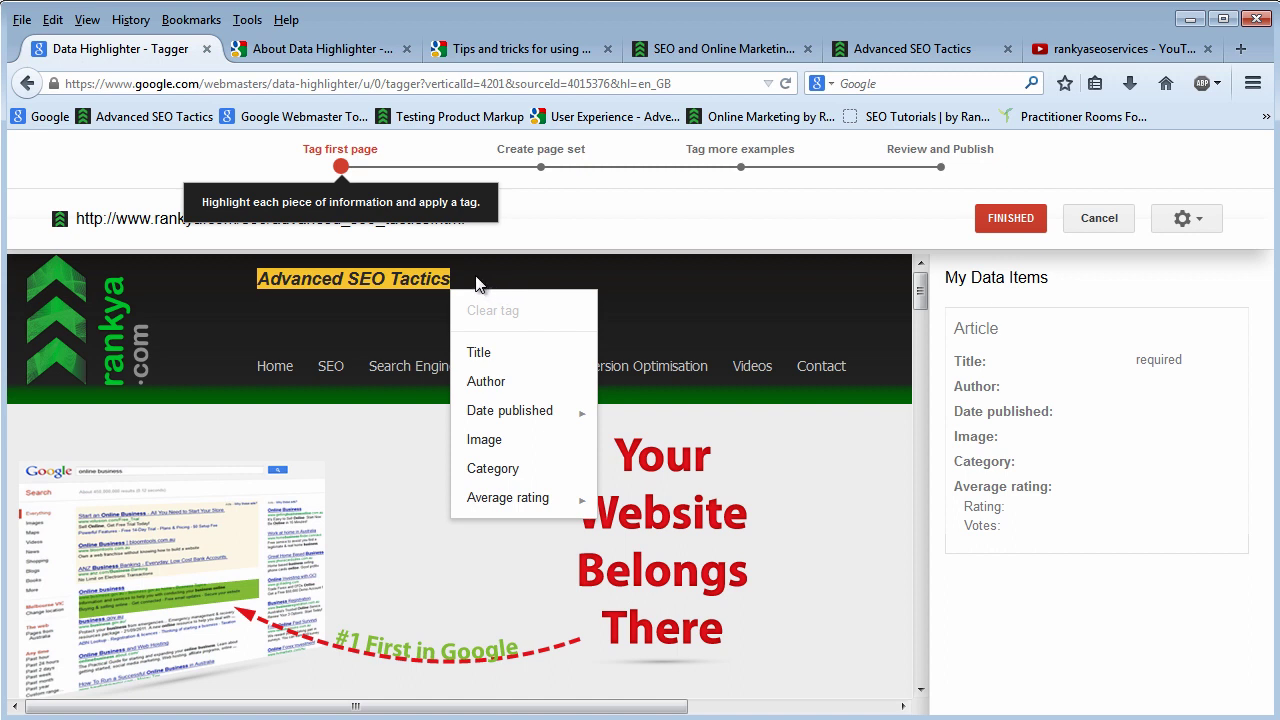
{"action": "left_click", "coordinate": [475, 275]}
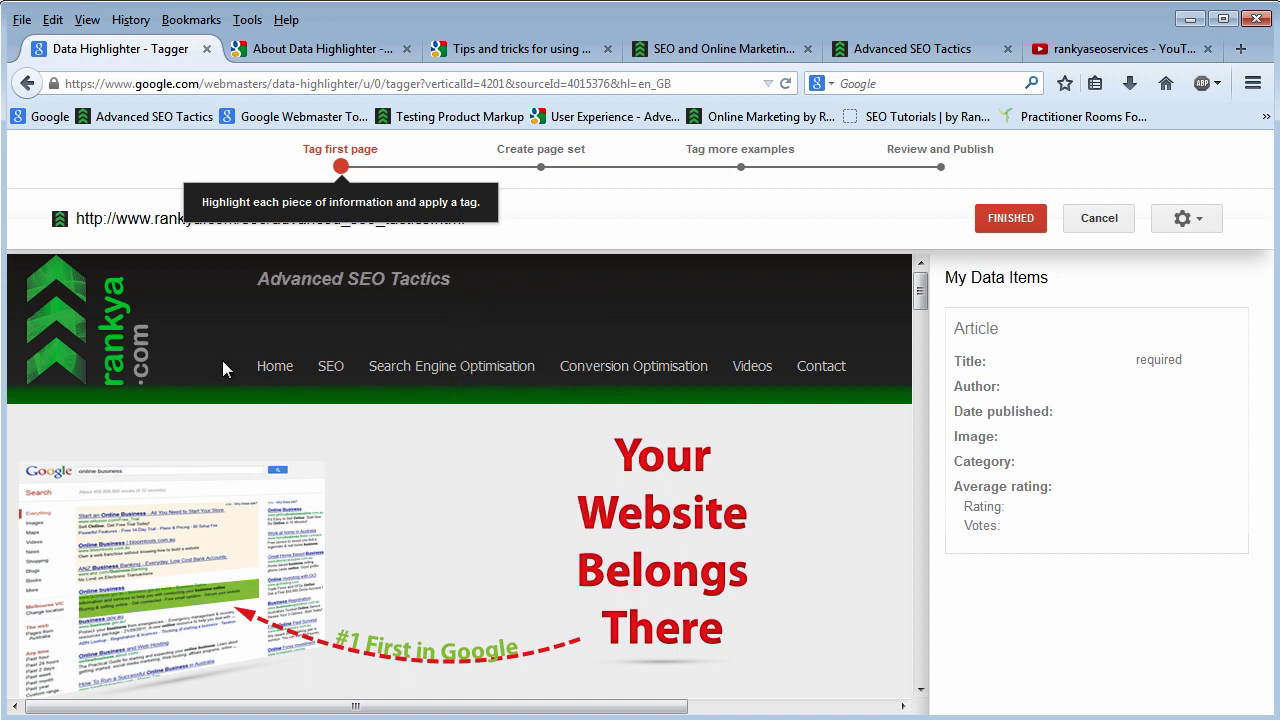
{"action": "left_click_drag", "start_coordinate": [224, 368], "coordinate": [847, 370]}
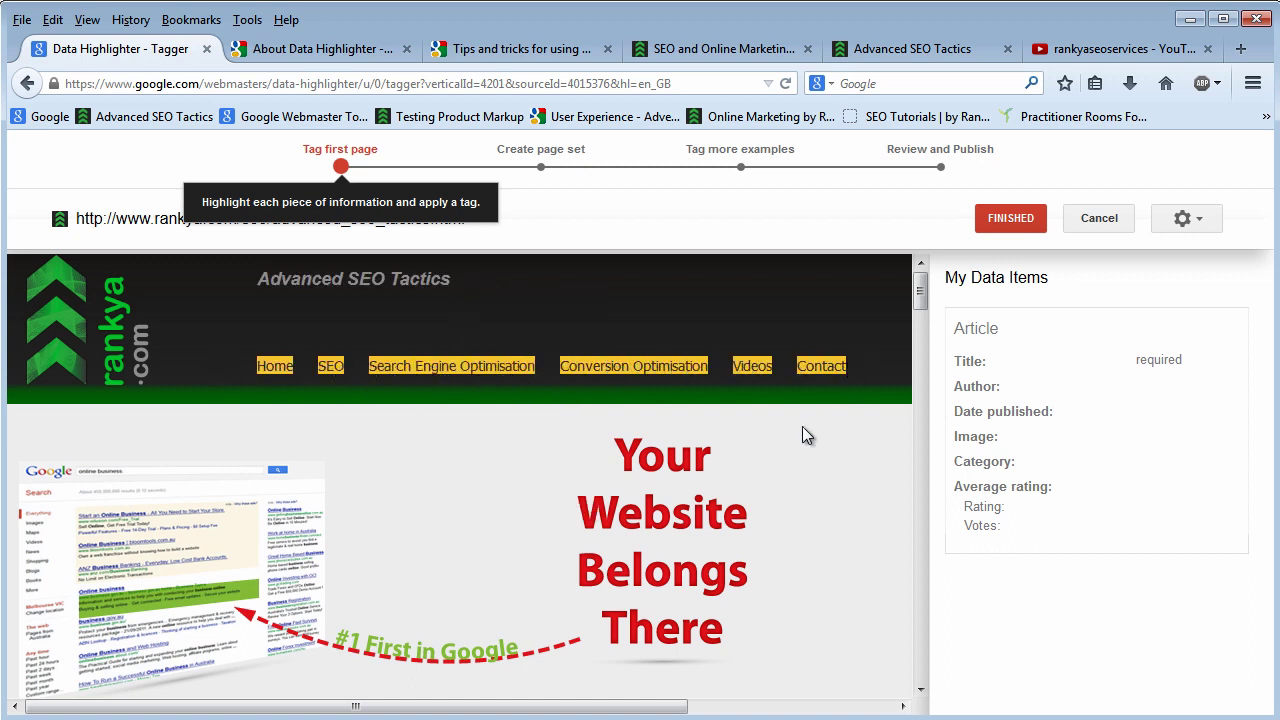
{"action": "left_click_drag", "start_coordinate": [802, 436], "coordinate": [751, 473]}
{"action": "scroll", "coordinate": [540, 491], "scroll_direction": "down", "scroll_amount": 5}
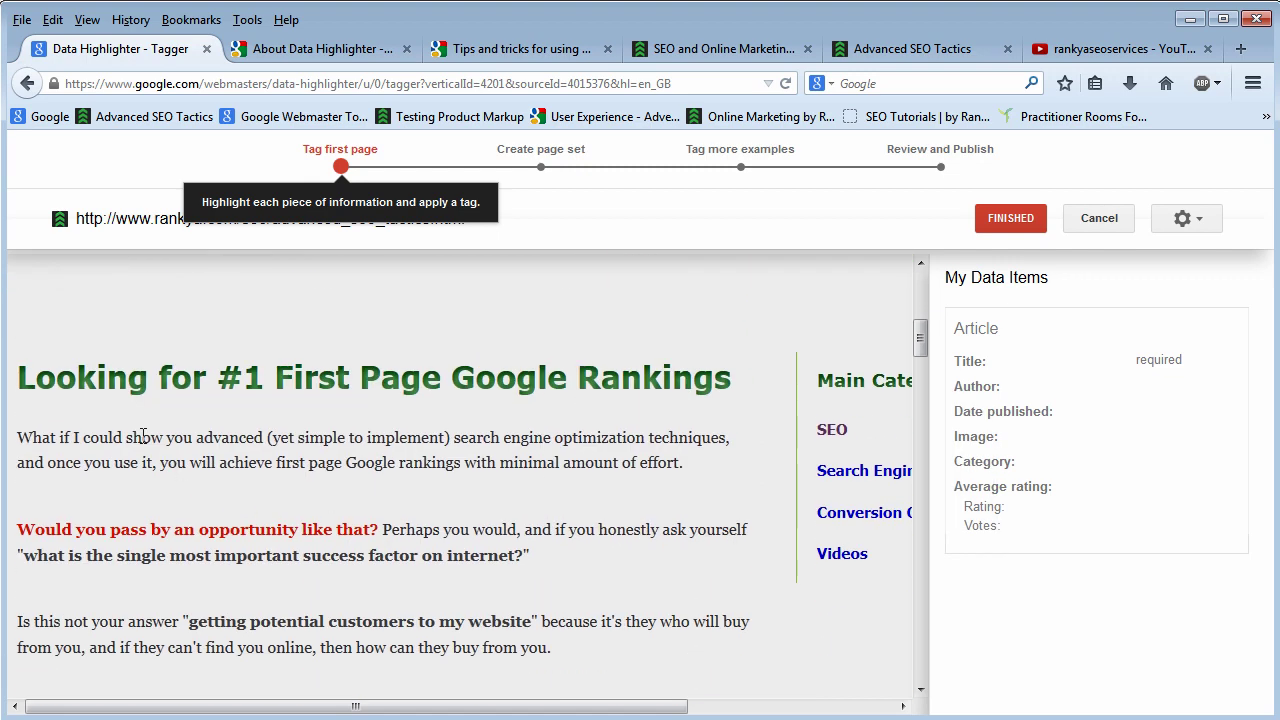
{"action": "left_click_drag", "start_coordinate": [143, 437], "coordinate": [622, 468]}
{"action": "left_click", "coordinate": [458, 453]}
{"action": "scroll", "coordinate": [458, 453], "scroll_direction": "up", "scroll_amount": 5}
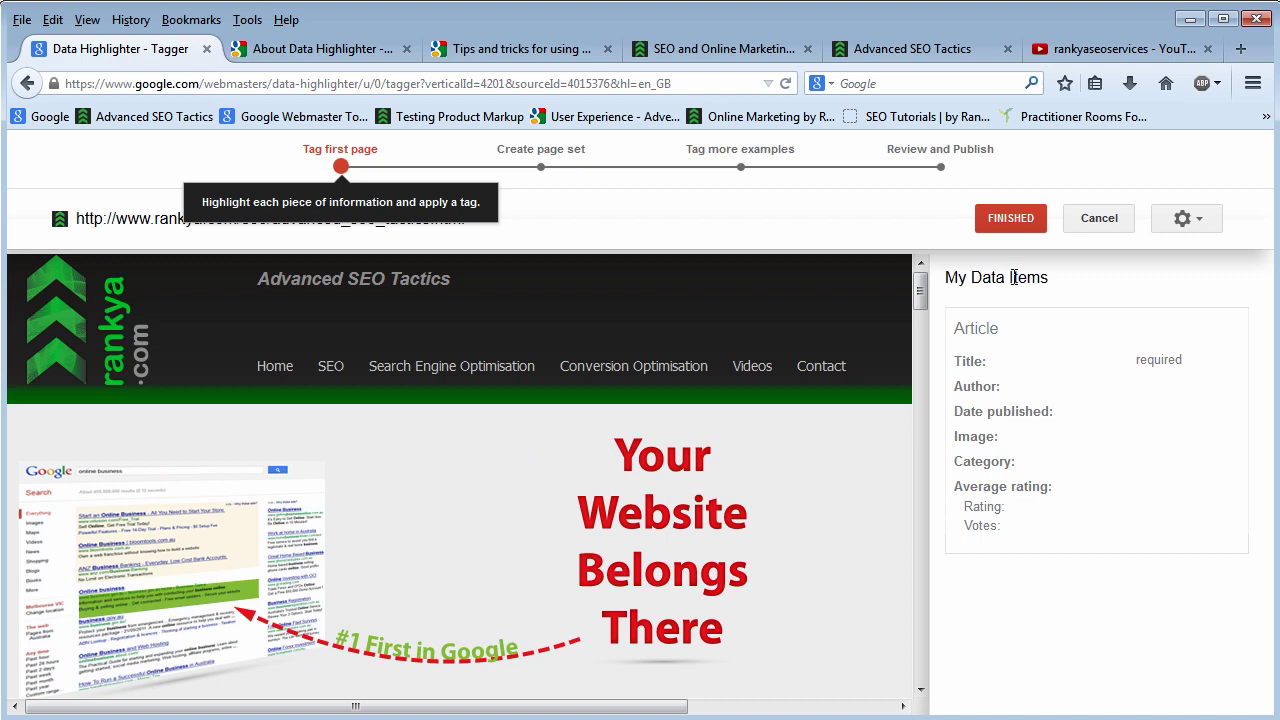
Step: Review the Article data items and the tags offered for the heading text "Advanced SEO", leaving it untagged
{"action": "left_click_drag", "start_coordinate": [948, 278], "coordinate": [1062, 285]}
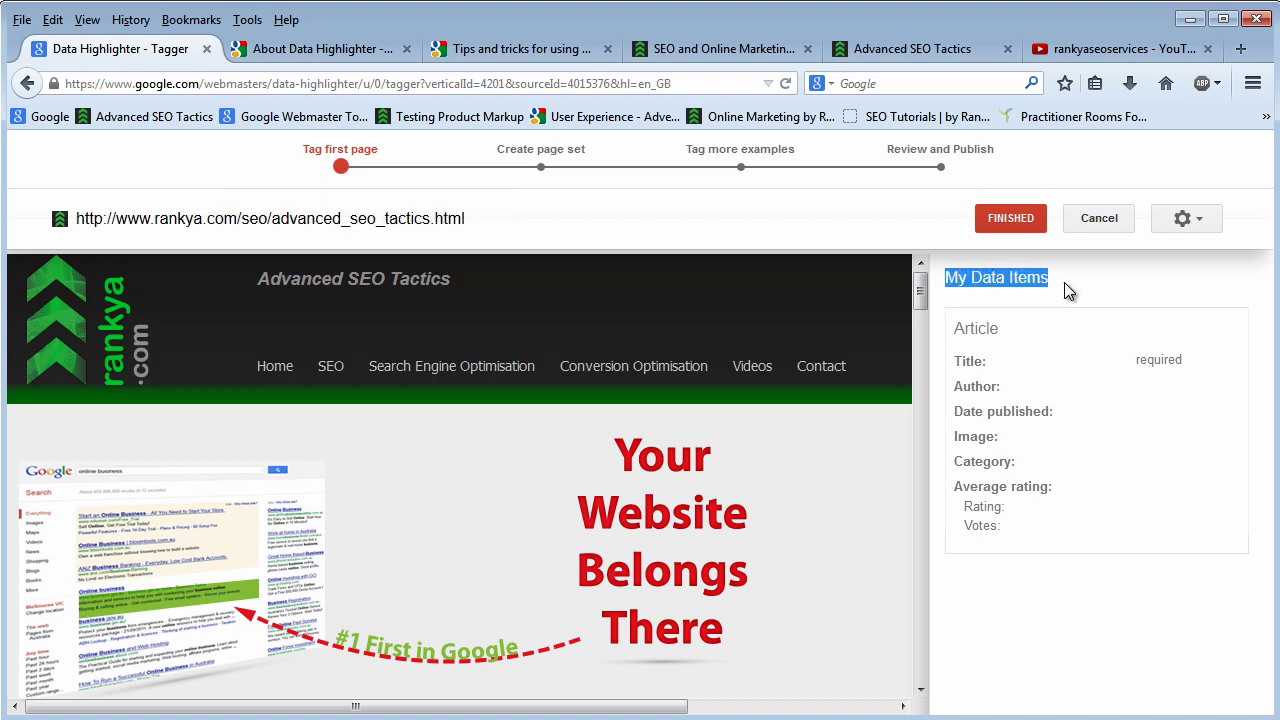
{"action": "left_click", "coordinate": [1064, 286]}
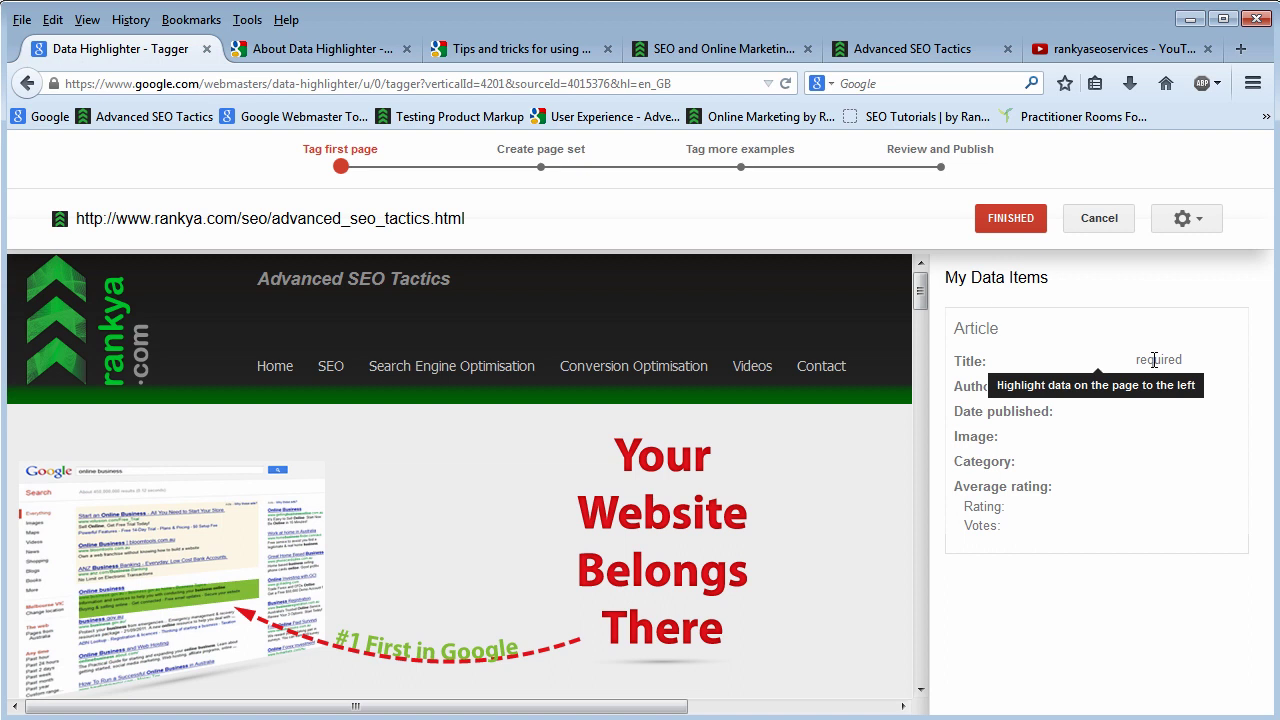
{"action": "left_click_drag", "start_coordinate": [260, 280], "coordinate": [390, 284]}
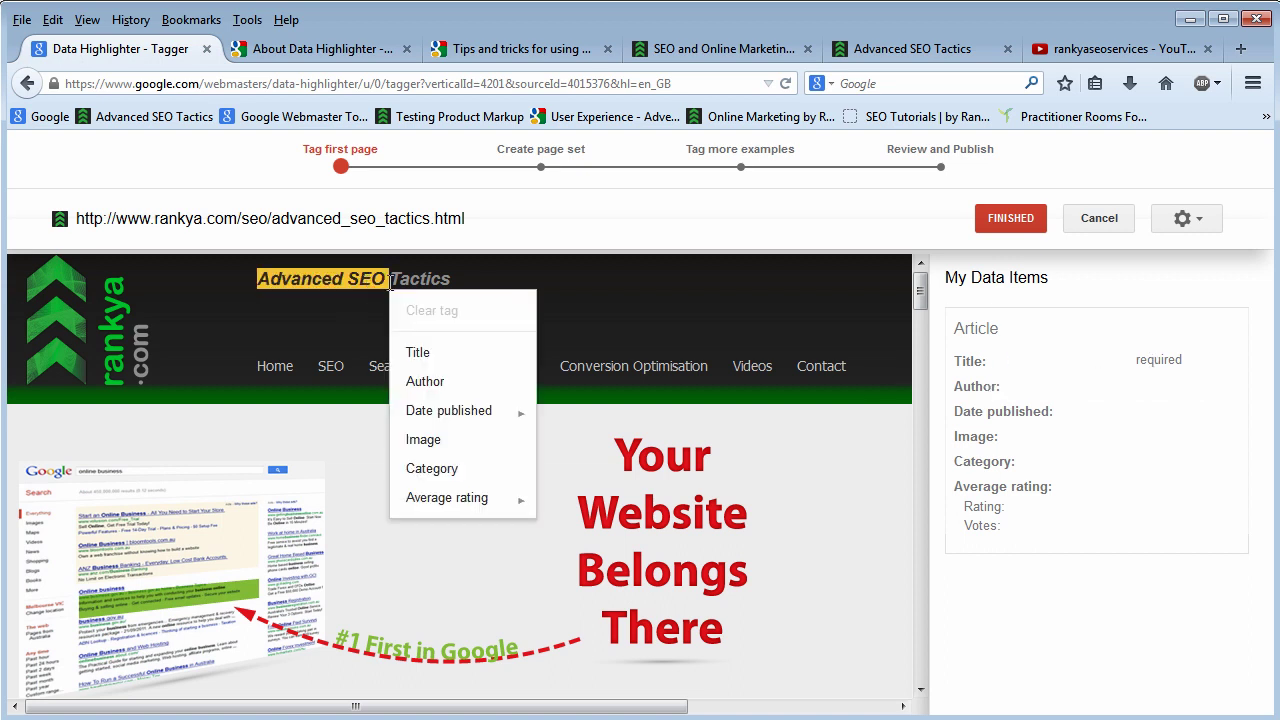
{"action": "left_click", "coordinate": [598, 296]}
Step: View the Data Highlighter tips and tricks help page and return to the tagger
{"action": "left_click", "coordinate": [1183, 220]}
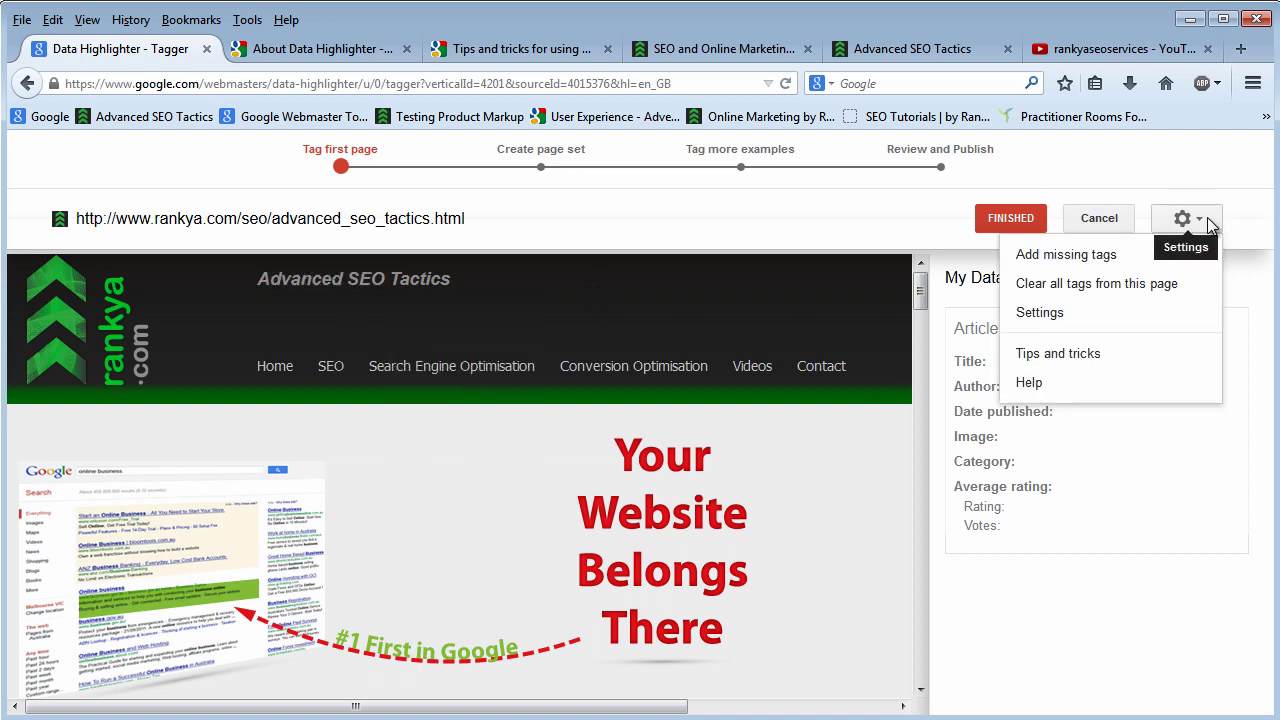
{"action": "left_click", "coordinate": [1058, 356]}
{"action": "left_click", "coordinate": [285, 50]}
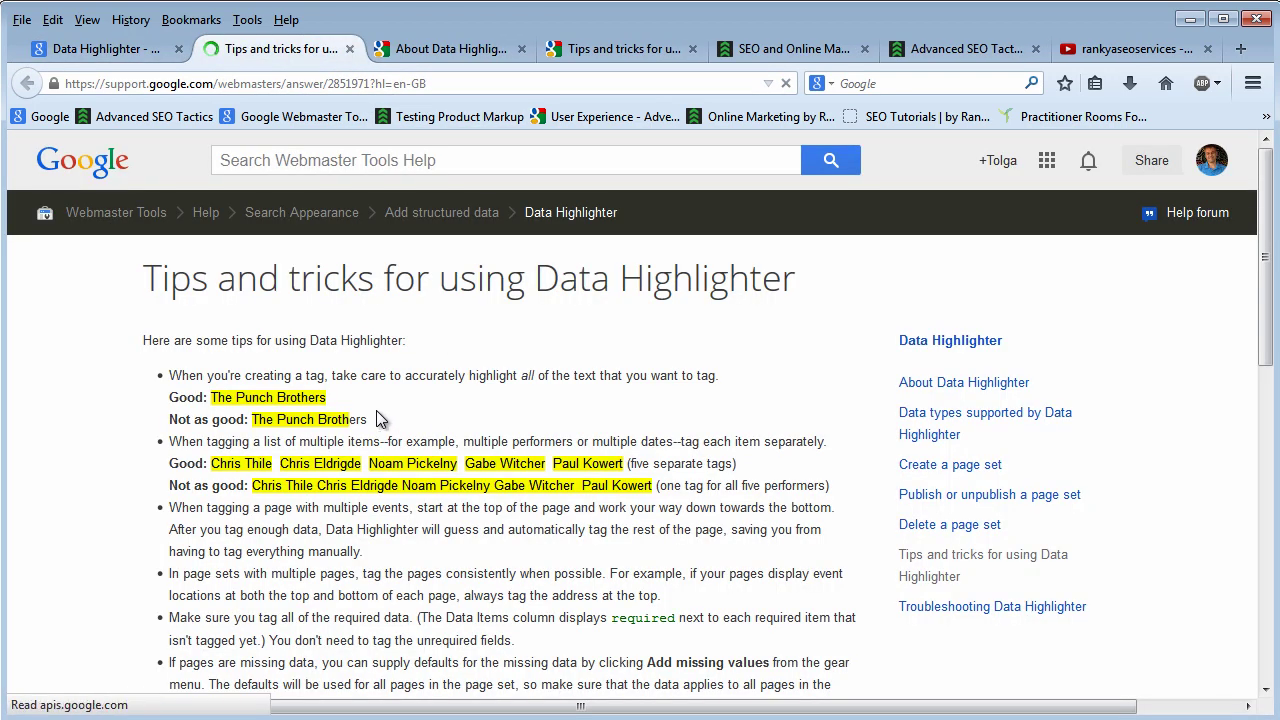
{"action": "left_click", "coordinate": [69, 41]}
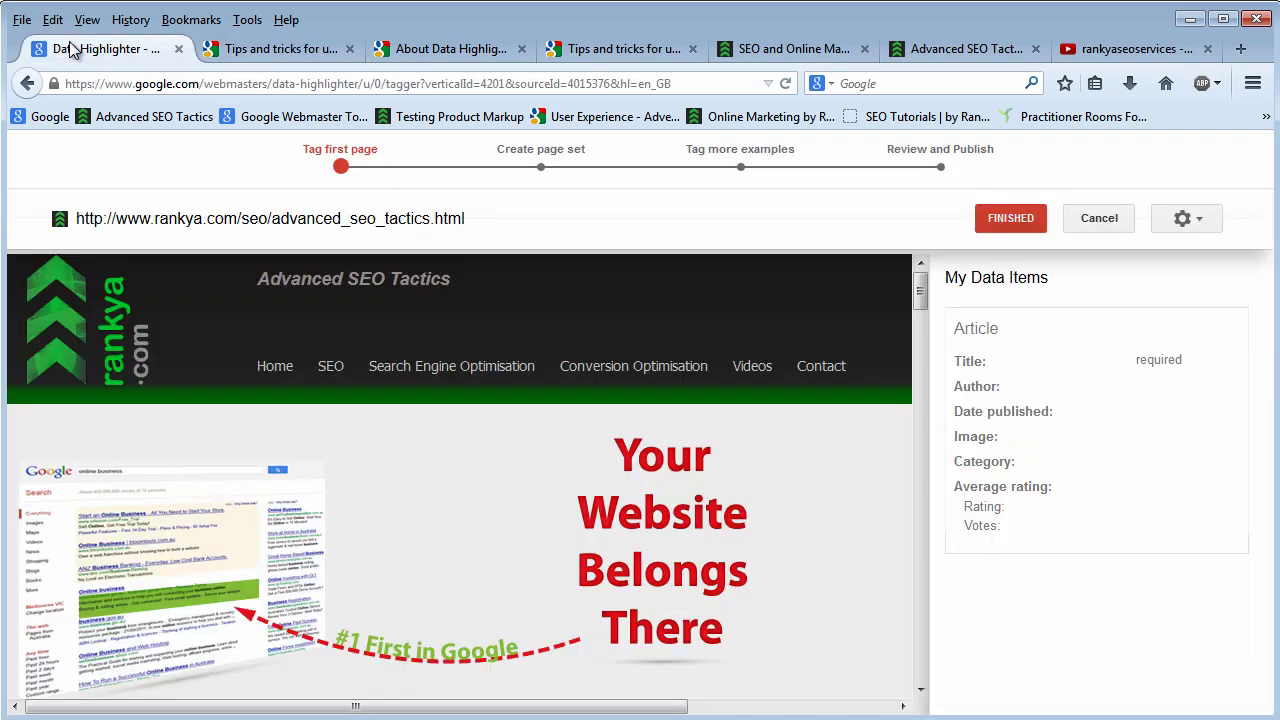
Step: Review the date format and site language options in the tagger's settings, and cancel without changing them
{"action": "left_click", "coordinate": [1200, 218]}
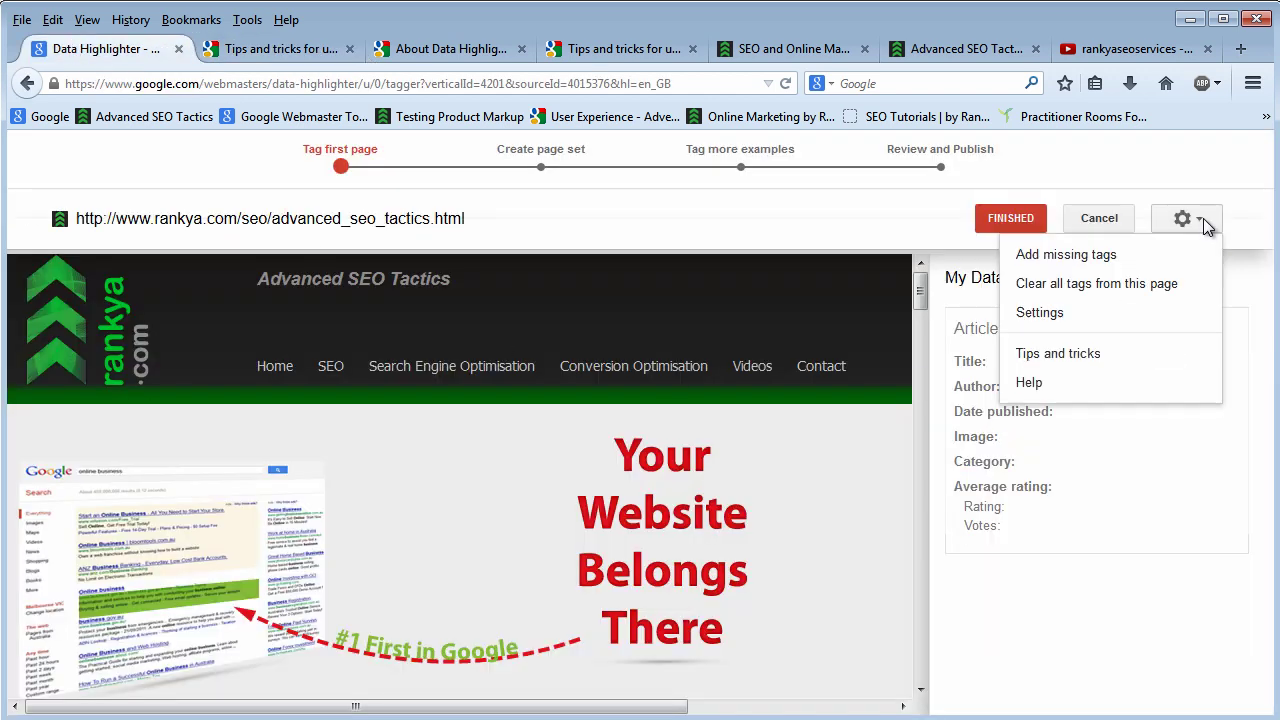
{"action": "left_click", "coordinate": [1040, 313]}
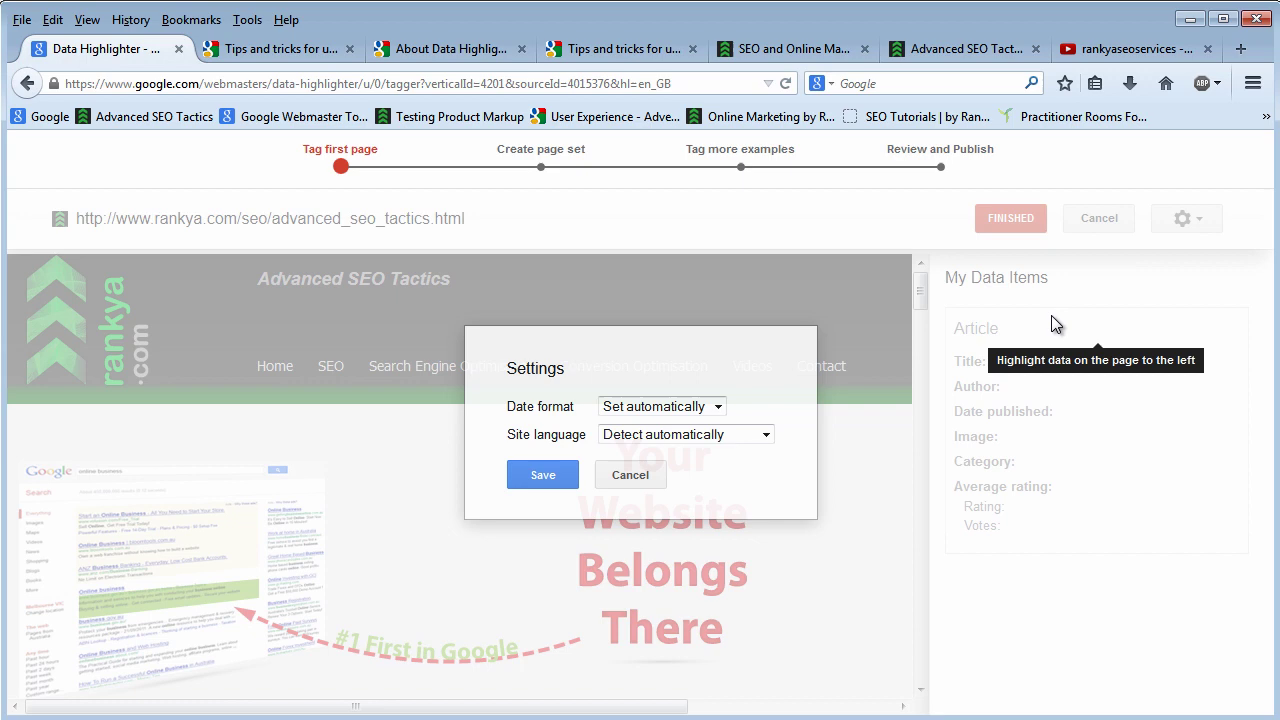
{"action": "left_click", "coordinate": [717, 407]}
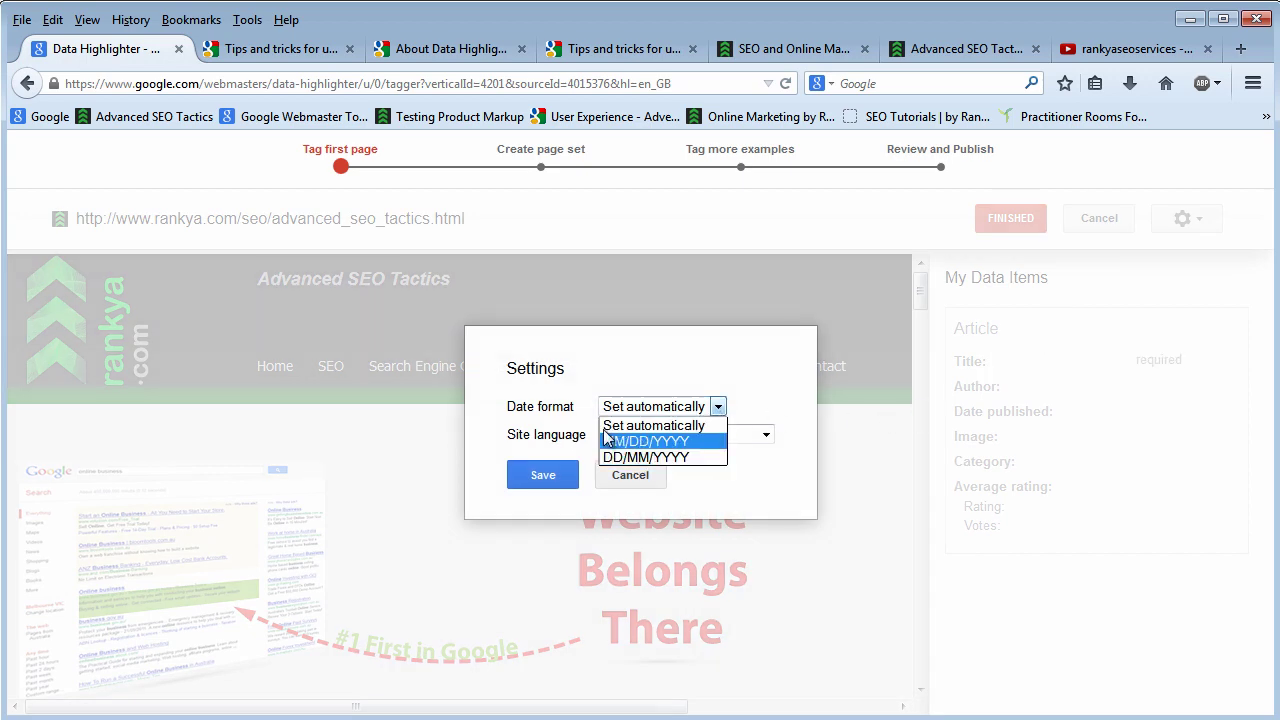
{"action": "left_click", "coordinate": [706, 354]}
{"action": "left_click", "coordinate": [776, 436]}
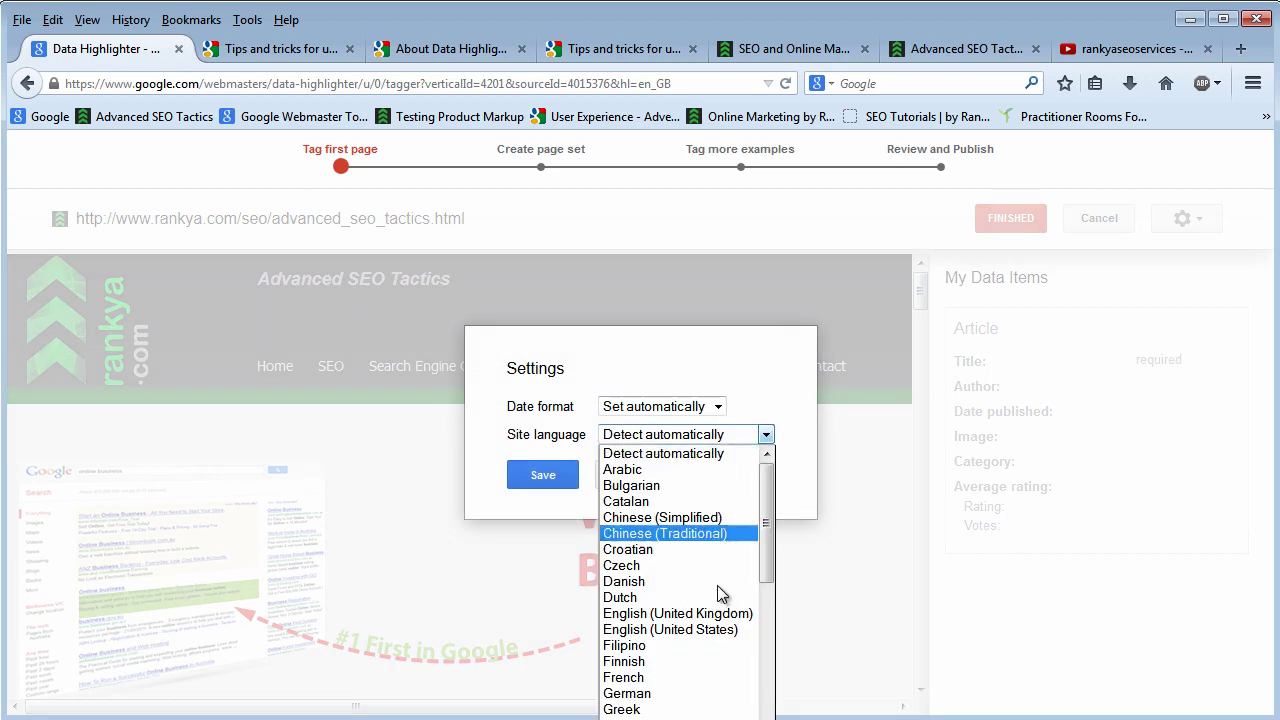
{"action": "left_click", "coordinate": [697, 369]}
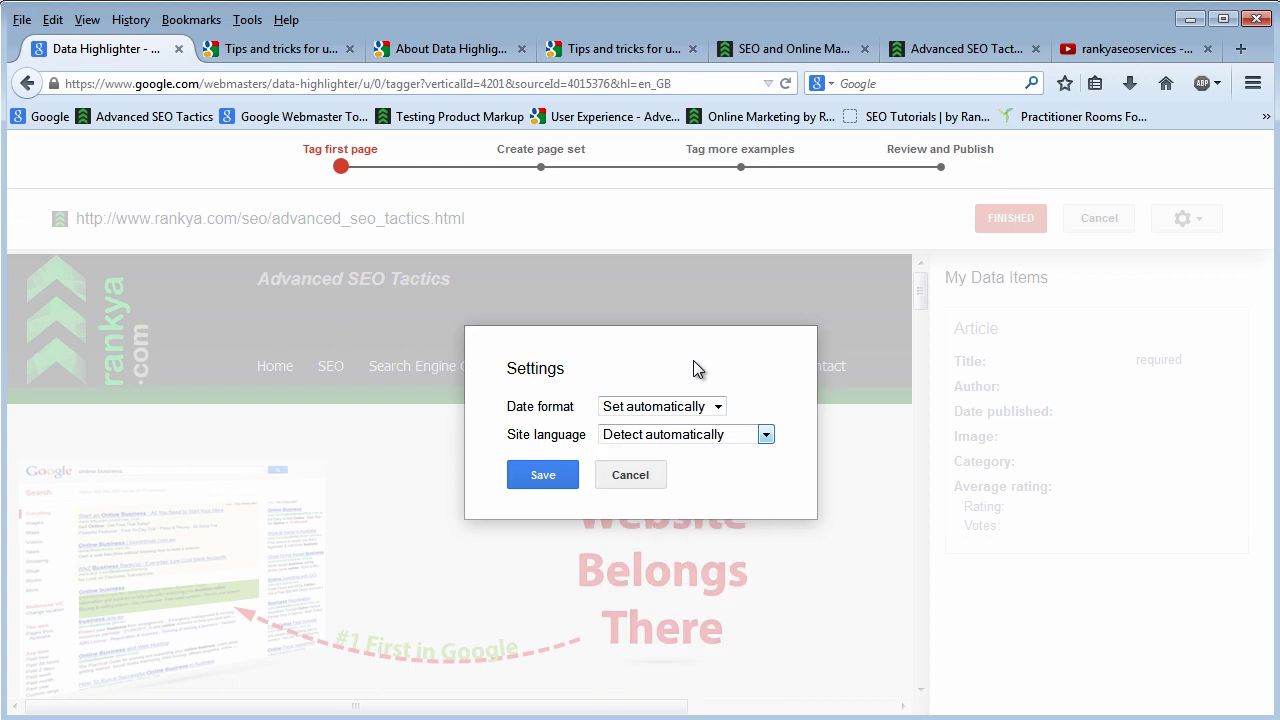
{"action": "left_click", "coordinate": [628, 475]}
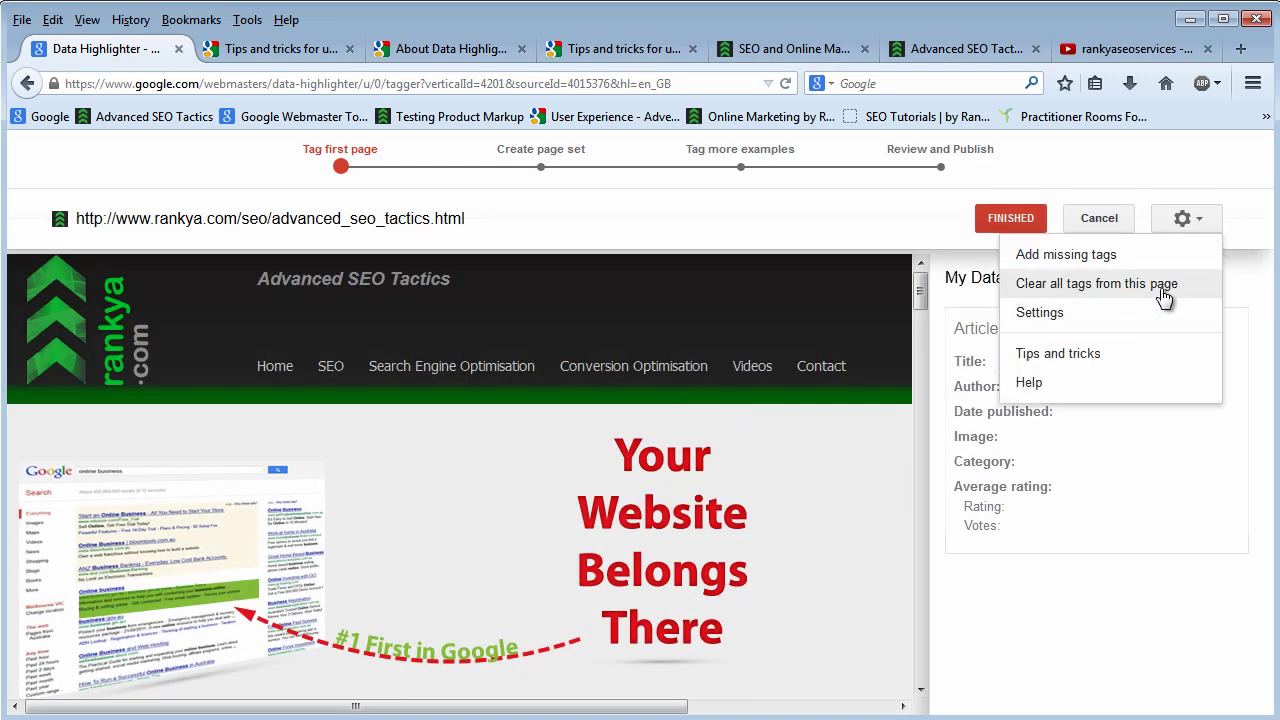
Step: Highlight the word "Tactics" in the page heading without tagging it, and clear all tags from this page
{"action": "left_click", "coordinate": [1092, 514]}
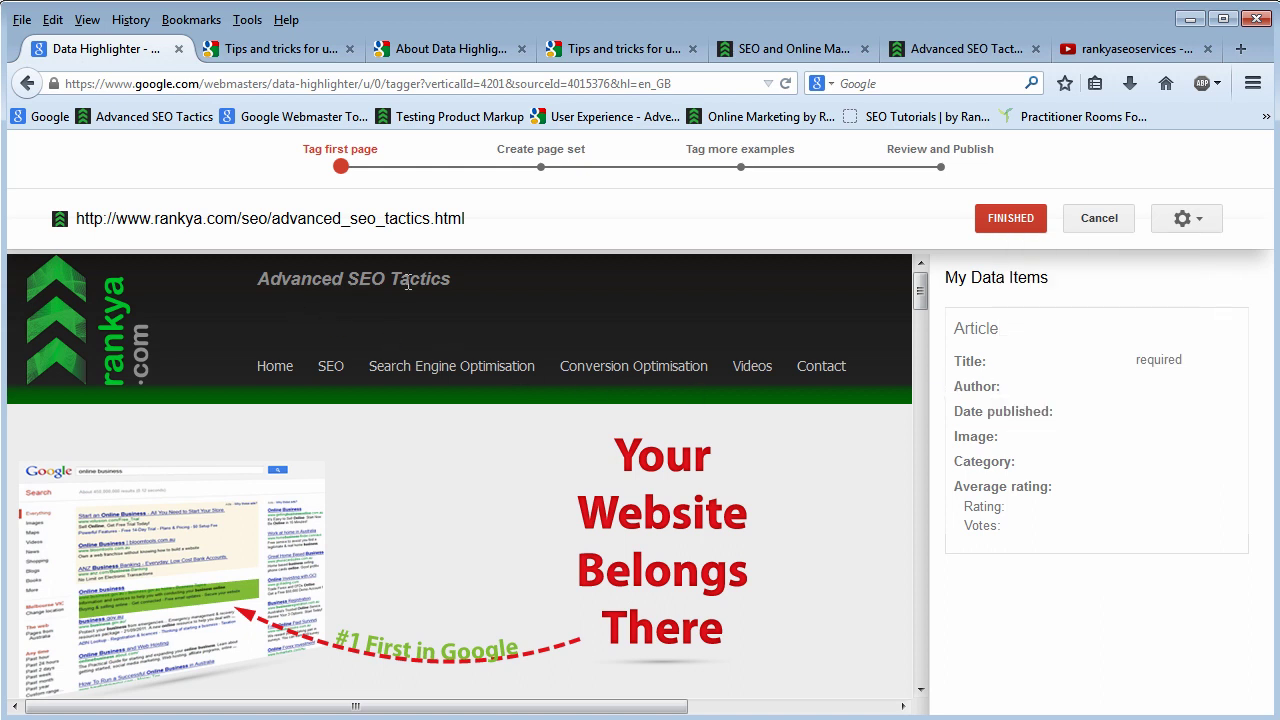
{"action": "left_click_drag", "start_coordinate": [391, 280], "coordinate": [450, 287]}
{"action": "left_click", "coordinate": [534, 388]}
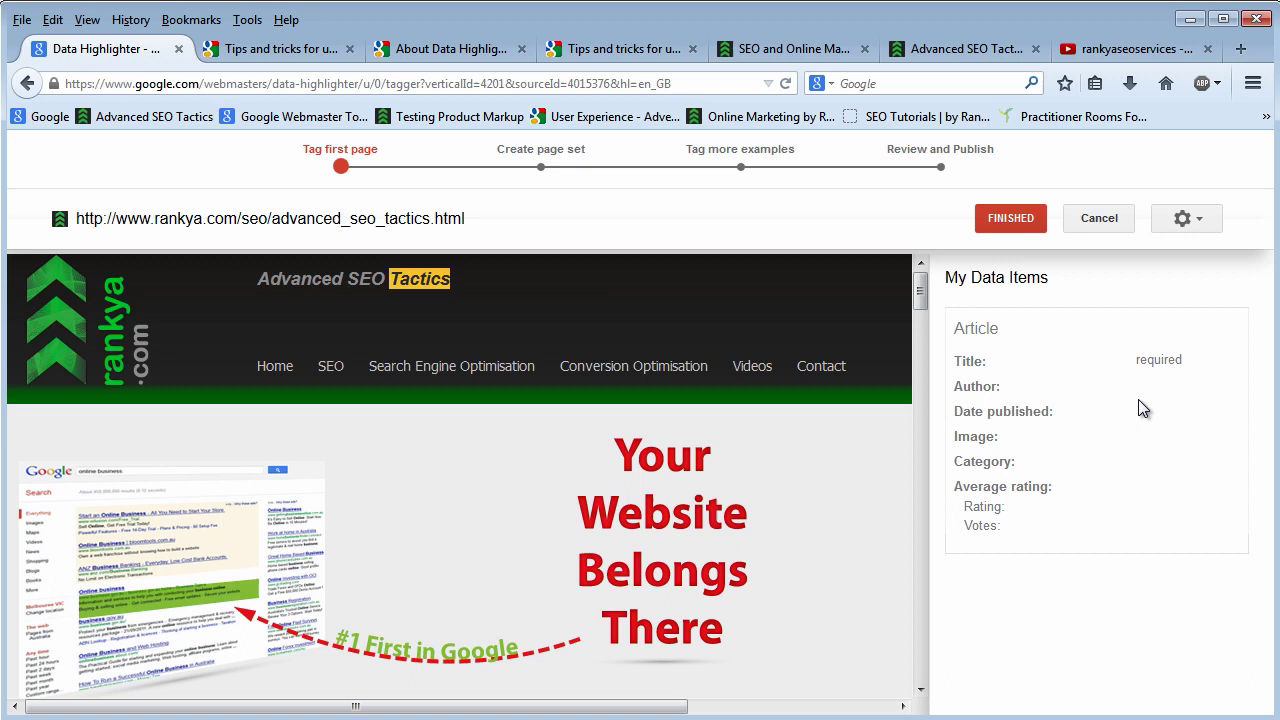
{"action": "left_click", "coordinate": [1216, 217]}
{"action": "left_click", "coordinate": [1138, 280]}
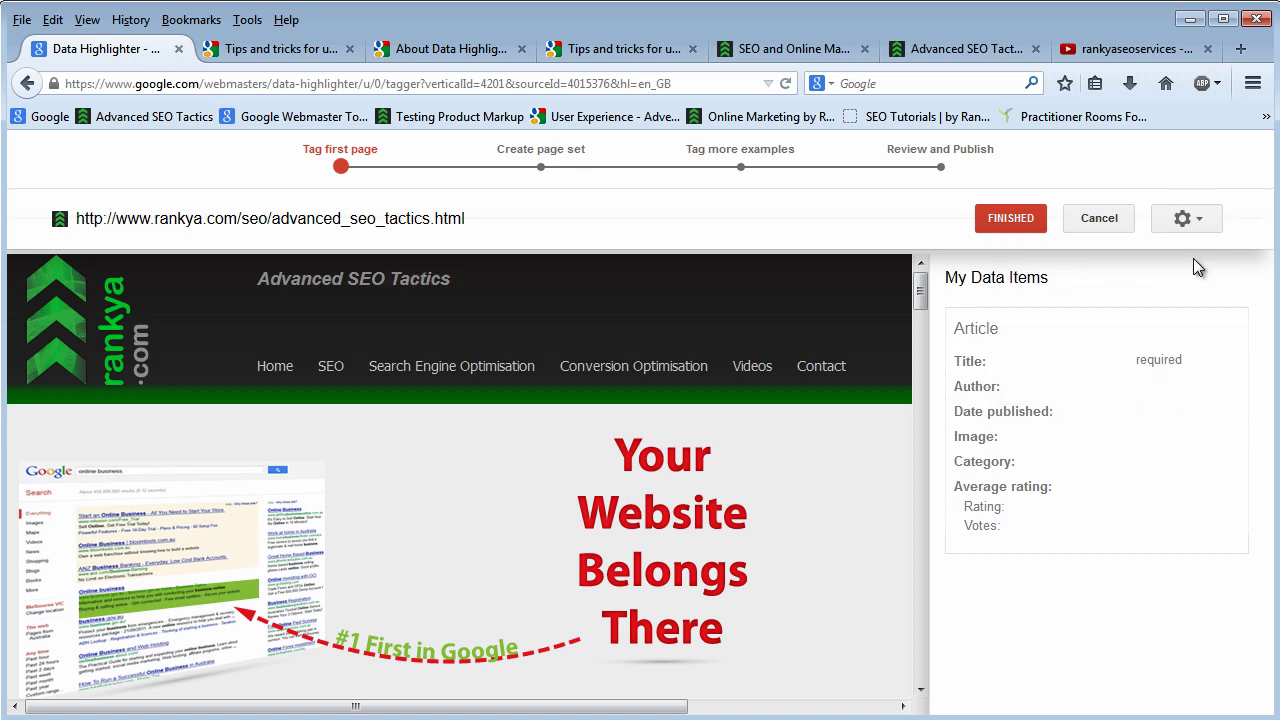
Step: Review the tag types for adding missing tags to all pages, open the related help page, and cancel without adding a tag
{"action": "left_click", "coordinate": [1188, 224]}
{"action": "left_click", "coordinate": [1077, 648]}
{"action": "left_click", "coordinate": [1207, 221]}
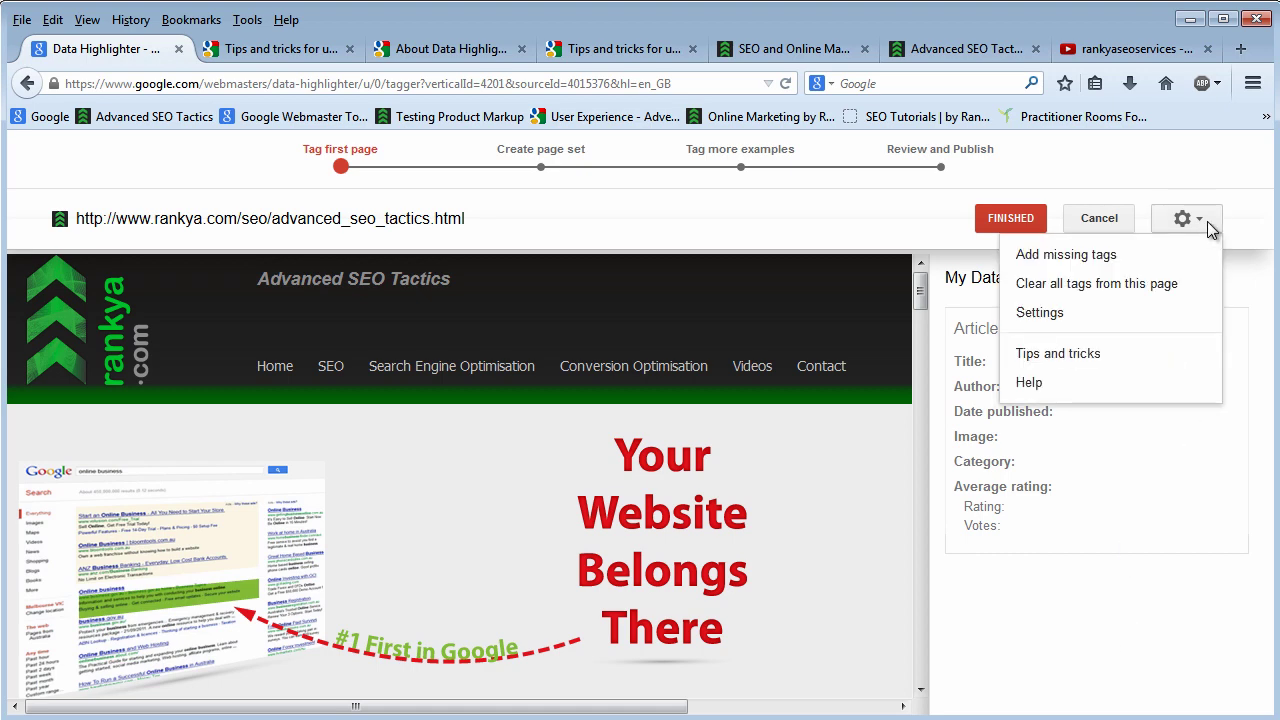
{"action": "left_click", "coordinate": [1113, 258]}
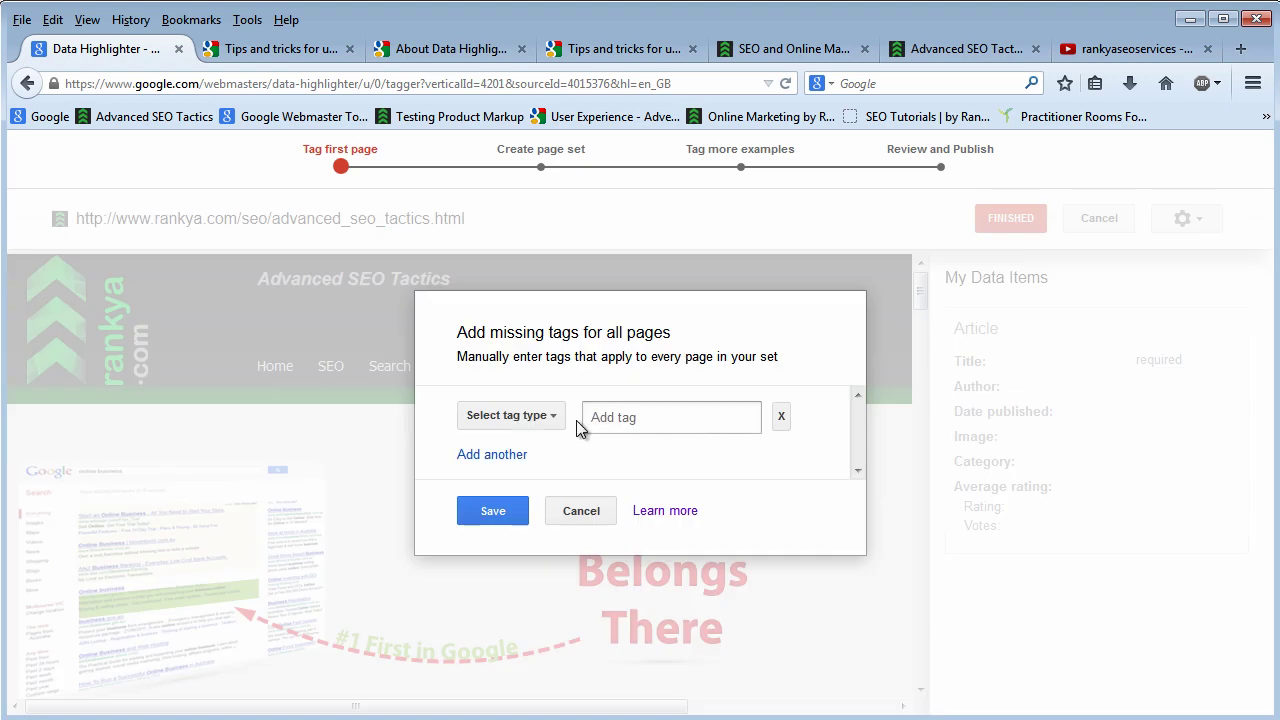
{"action": "left_click", "coordinate": [547, 418]}
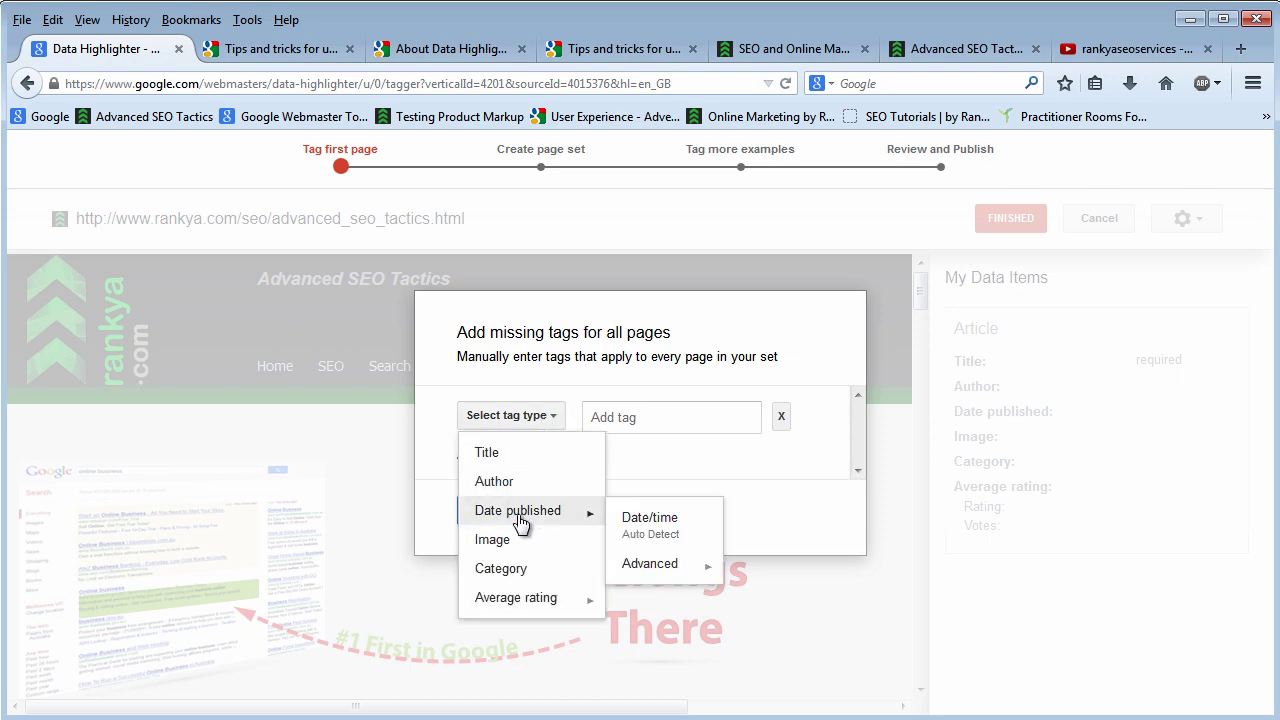
{"action": "left_click", "coordinate": [650, 415]}
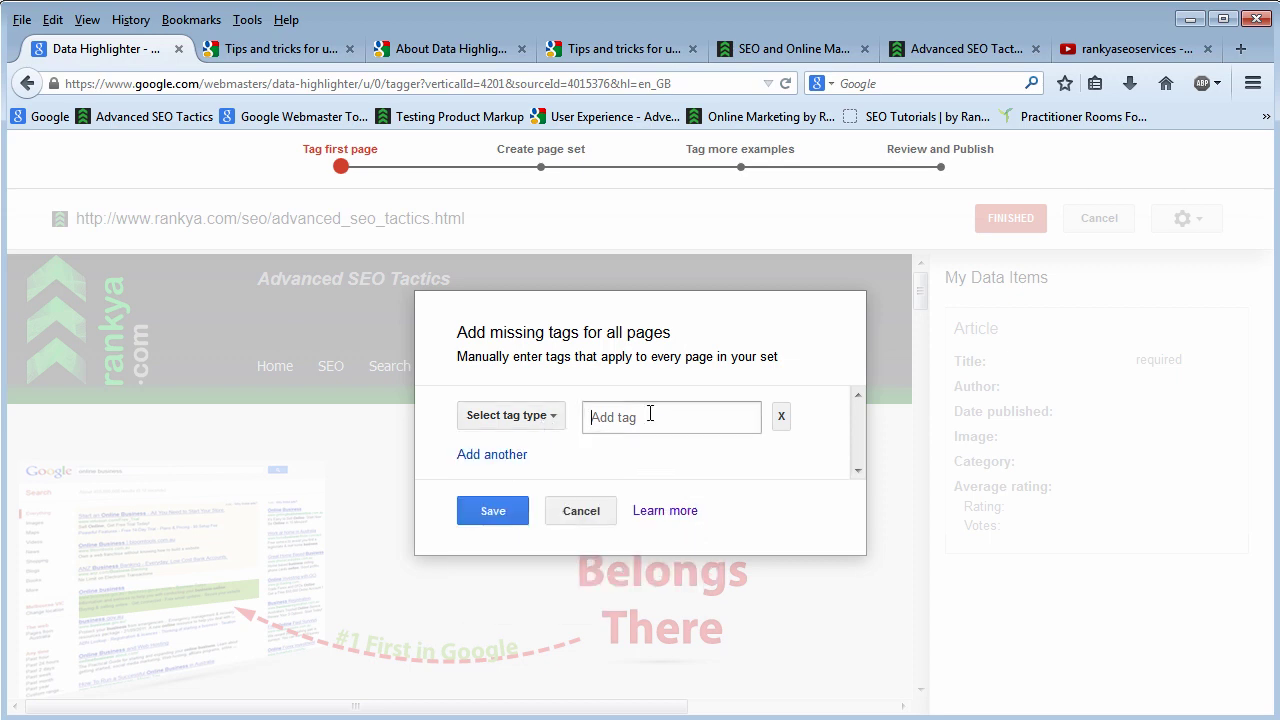
{"action": "left_click", "coordinate": [650, 415]}
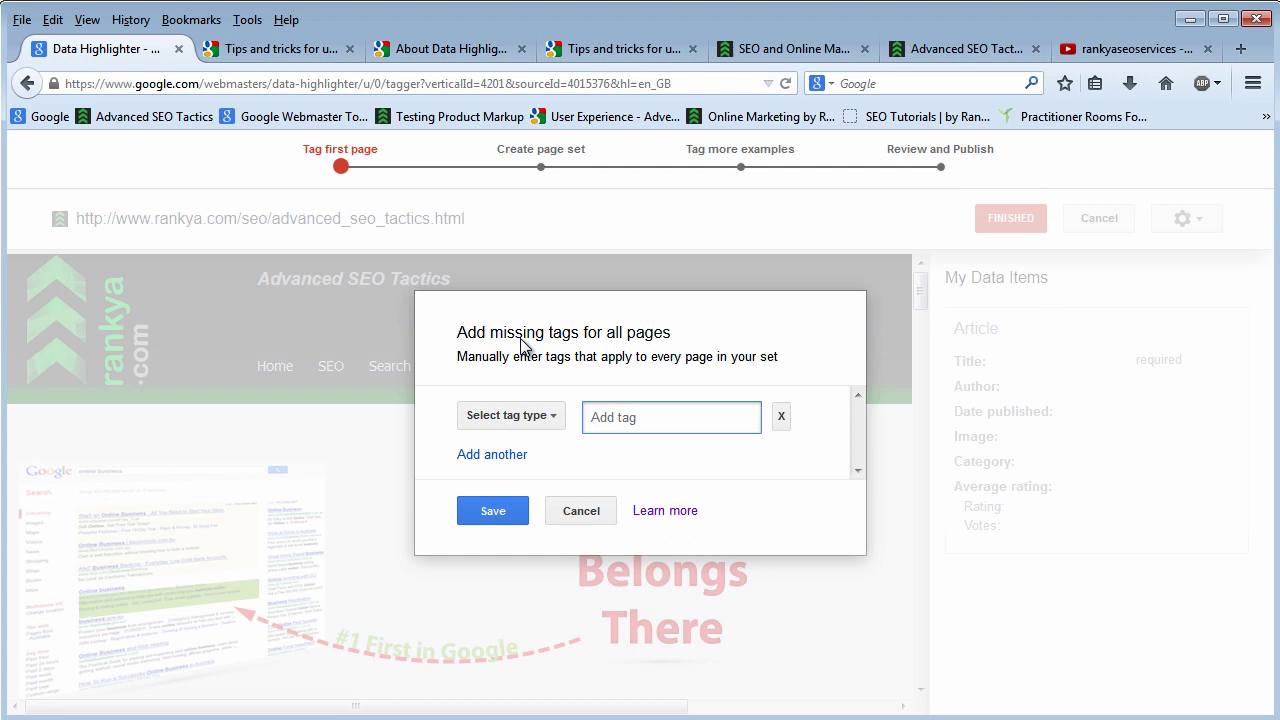
{"action": "left_click", "coordinate": [665, 511]}
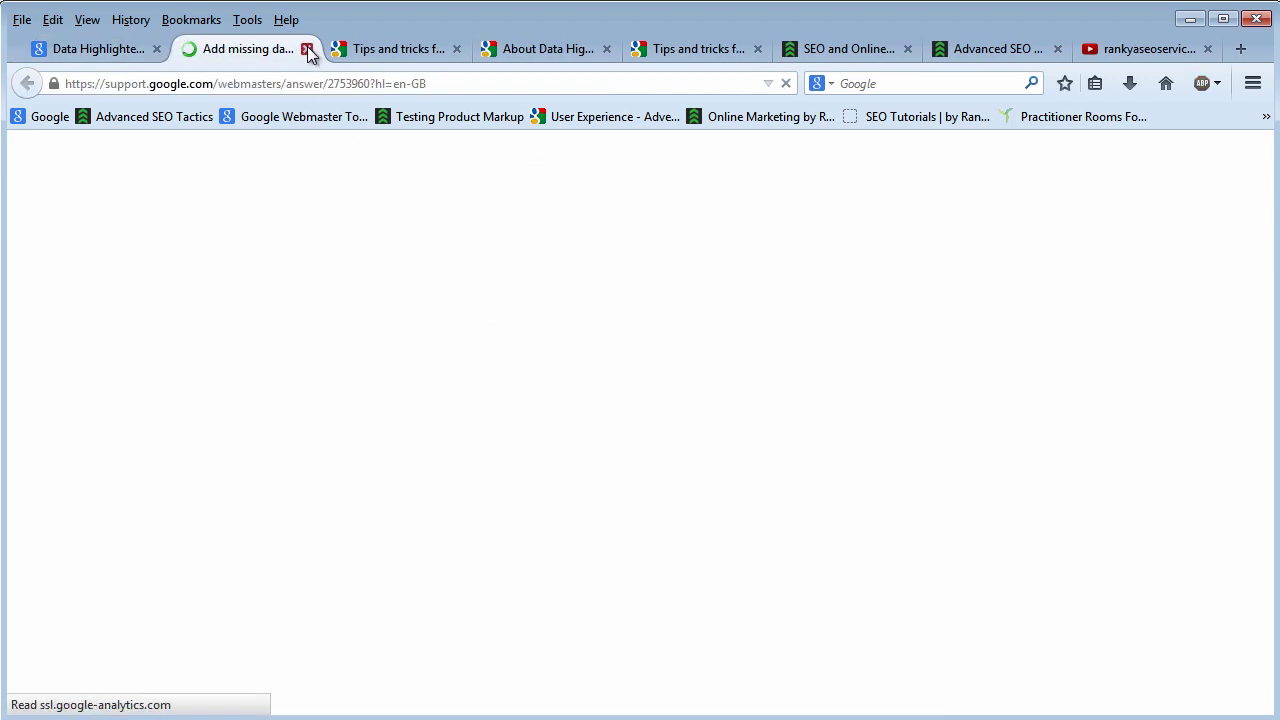
{"action": "left_click", "coordinate": [306, 48]}
{"action": "left_click", "coordinate": [612, 512]}
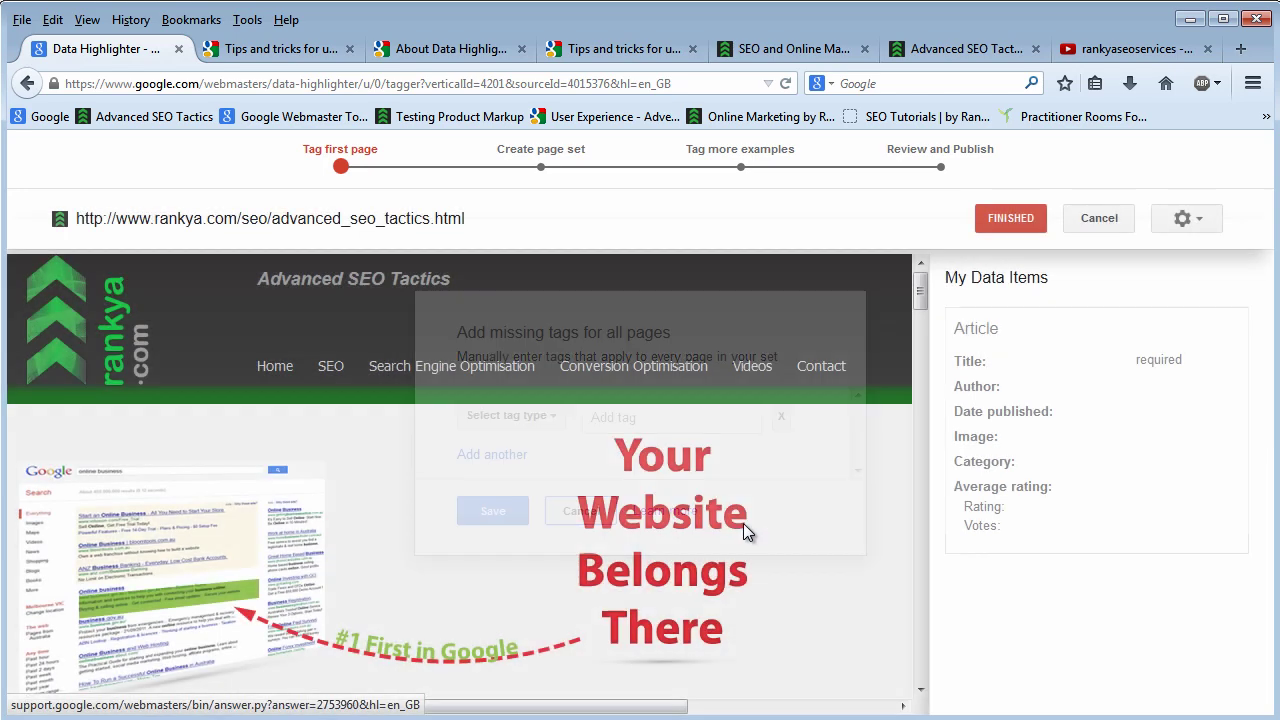
Step: Try highlighting part of the opening paragraph and the word "website" without applying any tag
{"action": "scroll", "coordinate": [386, 491], "scroll_direction": "down", "scroll_amount": 5}
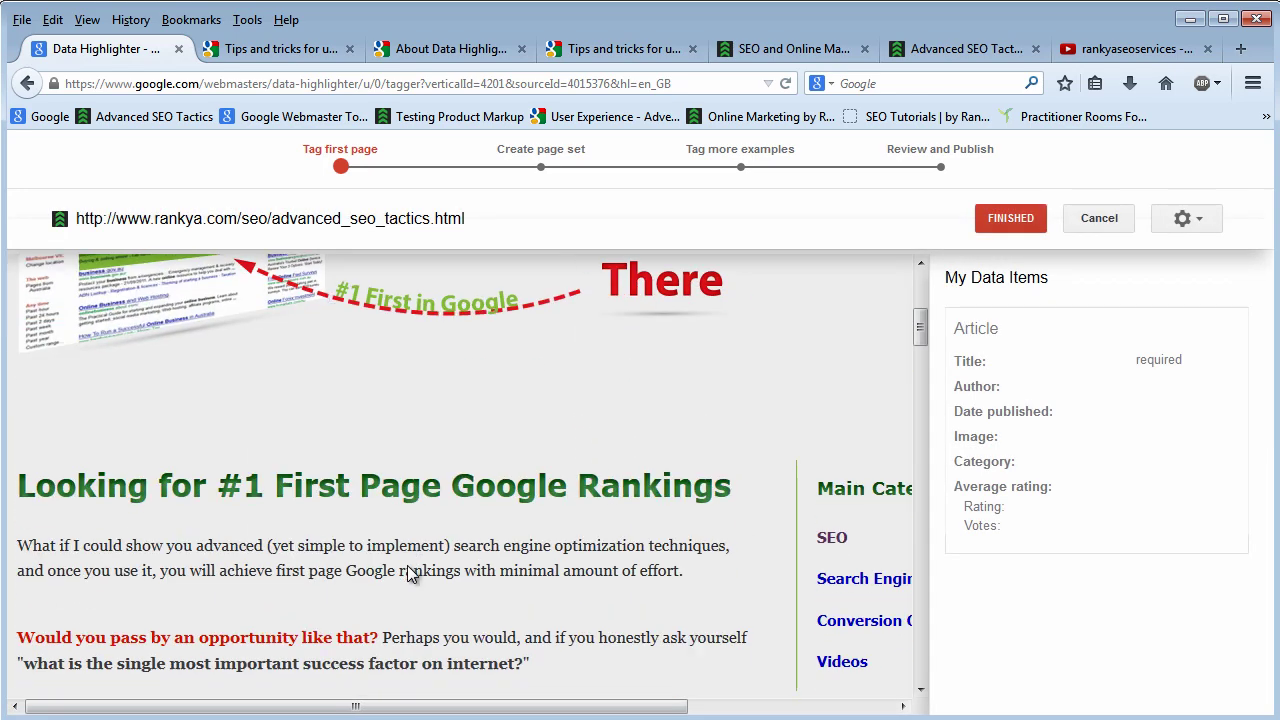
{"action": "left_click_drag", "start_coordinate": [126, 324], "coordinate": [345, 352]}
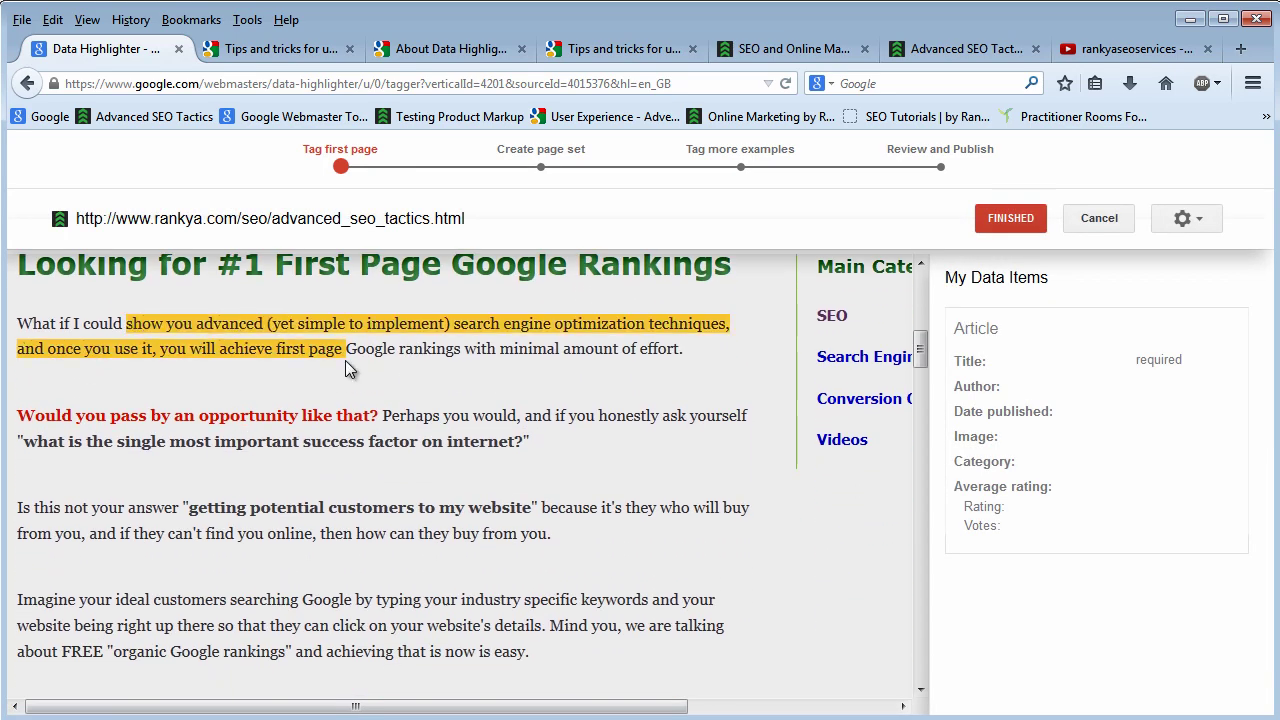
{"action": "left_click", "coordinate": [232, 339]}
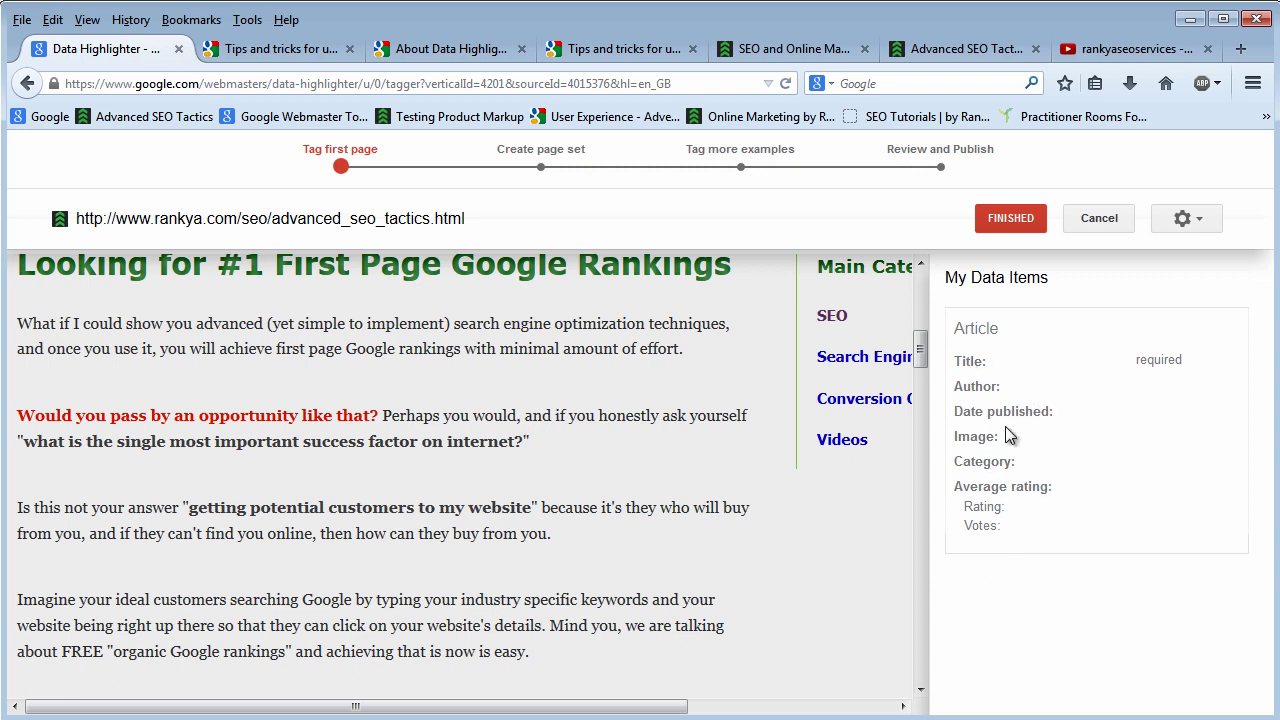
{"action": "left_click", "coordinate": [1188, 220]}
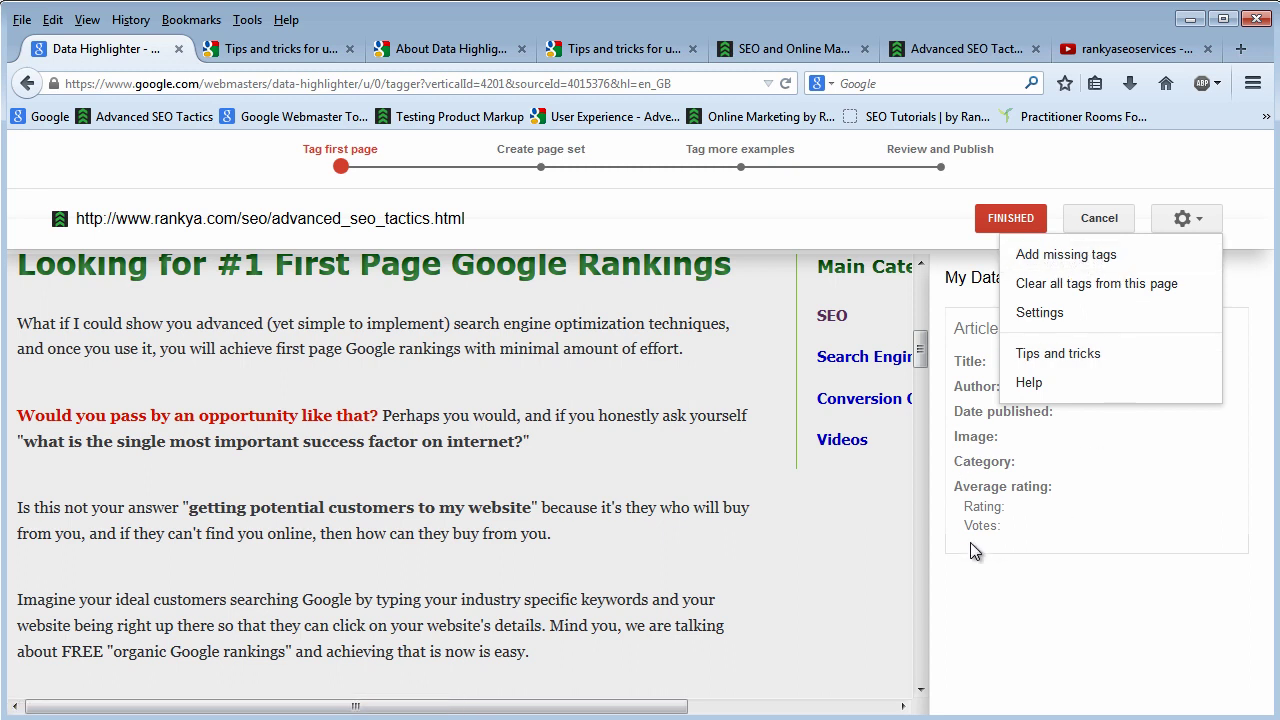
{"action": "double_click", "coordinate": [500, 507]}
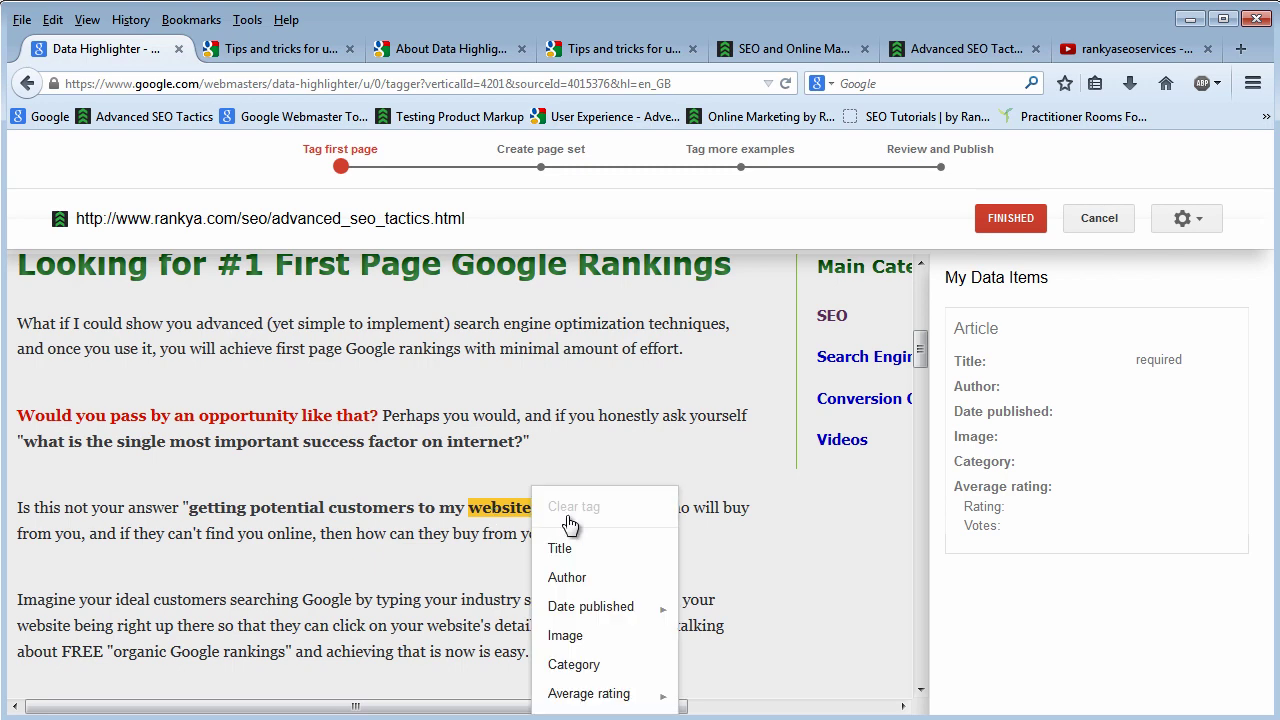
{"action": "left_click", "coordinate": [513, 363]}
Step: Highlight the "Advanced SEO Tactics" heading to review the tags offered, and dismiss them without tagging it
{"action": "scroll", "coordinate": [535, 433], "scroll_direction": "up", "scroll_amount": 5}
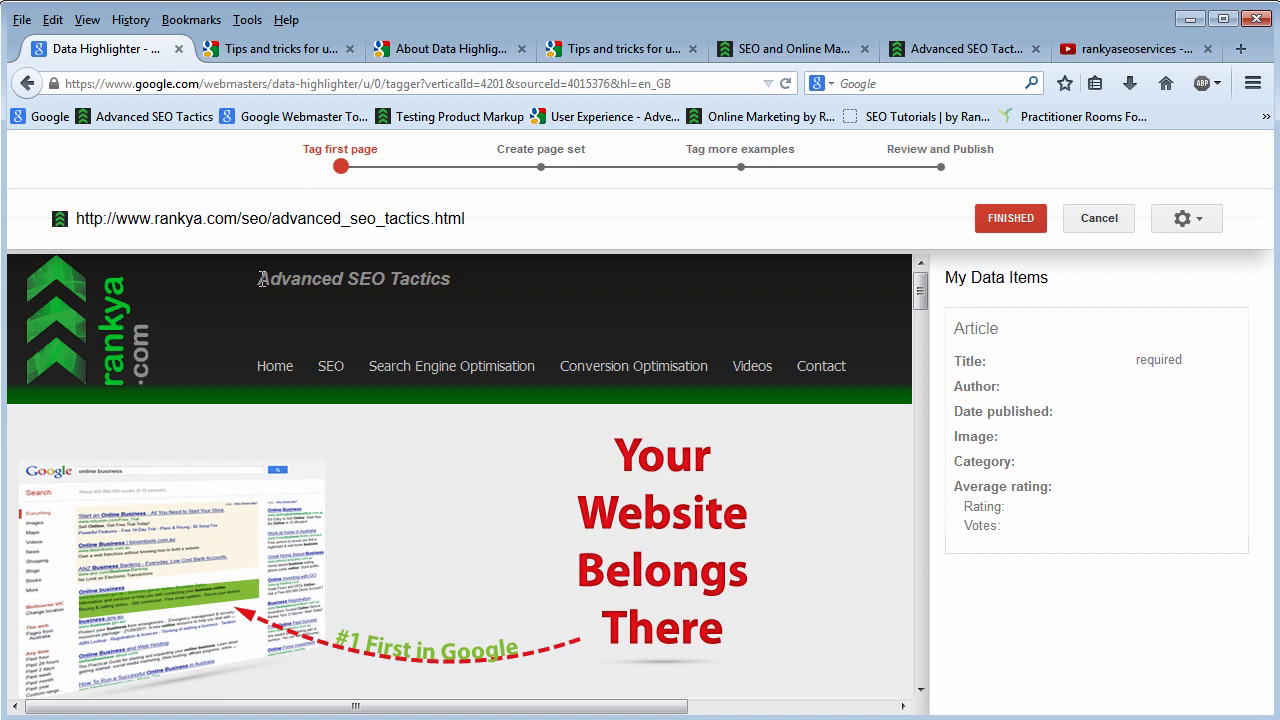
{"action": "left_click_drag", "start_coordinate": [261, 280], "coordinate": [474, 281]}
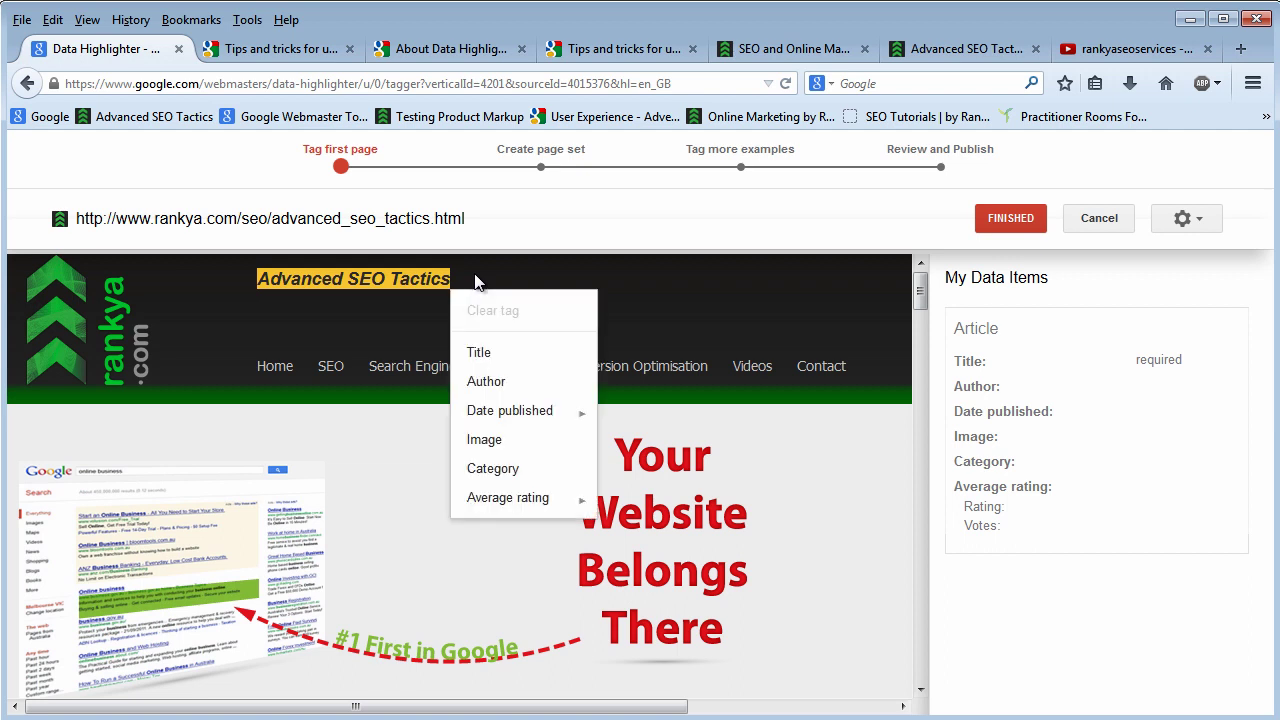
{"action": "left_click", "coordinate": [253, 300]}
{"action": "left_click_drag", "start_coordinate": [253, 279], "coordinate": [455, 278]}
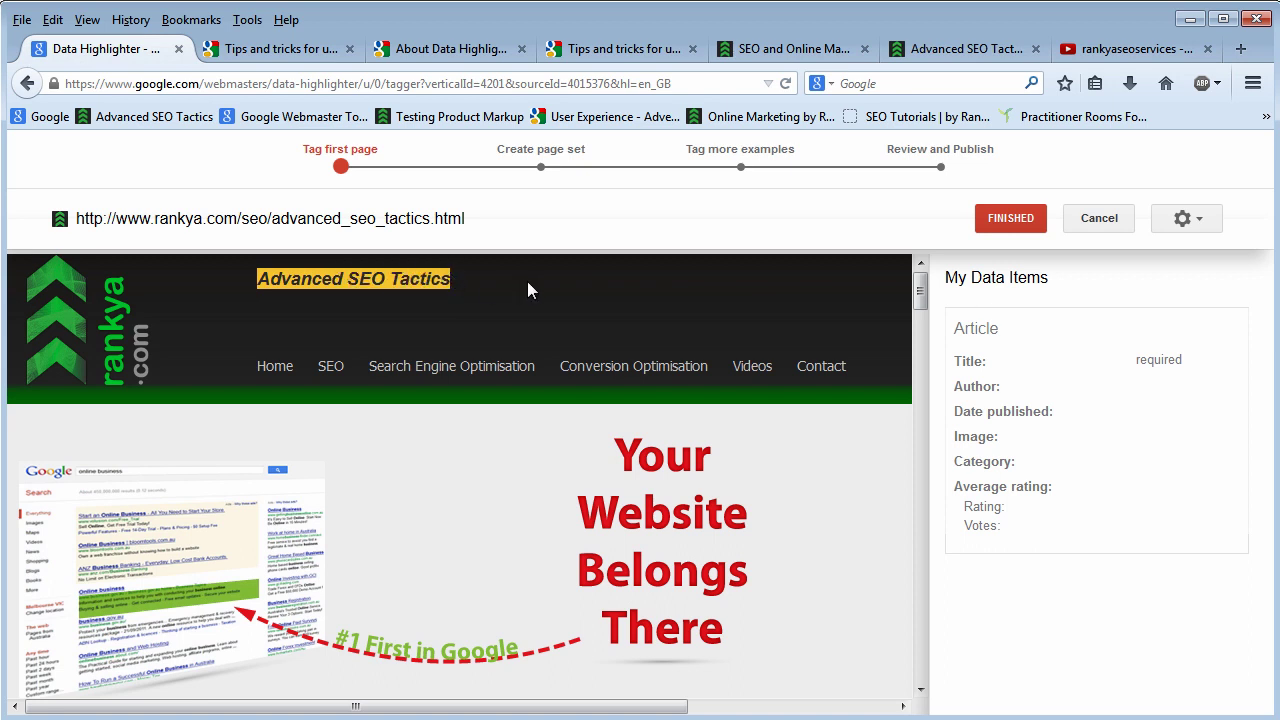
{"action": "left_click_drag", "start_coordinate": [527, 281], "coordinate": [527, 281]}
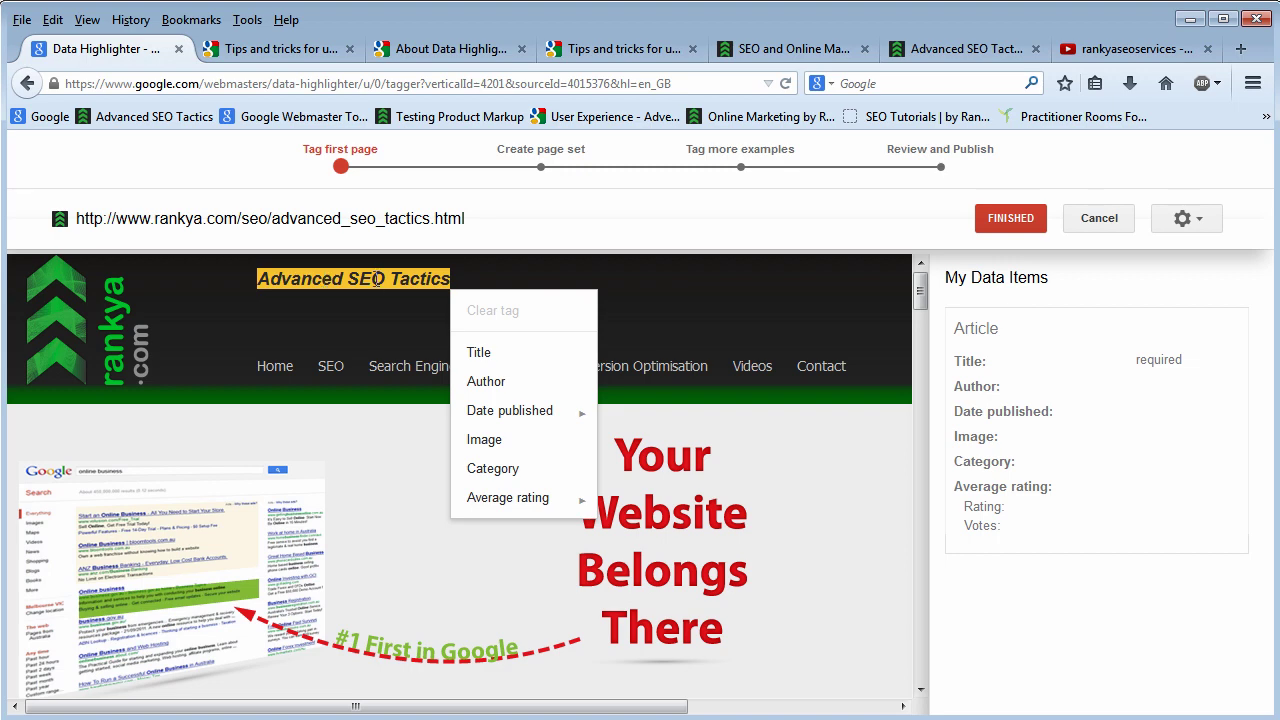
{"action": "left_click", "coordinate": [638, 305]}
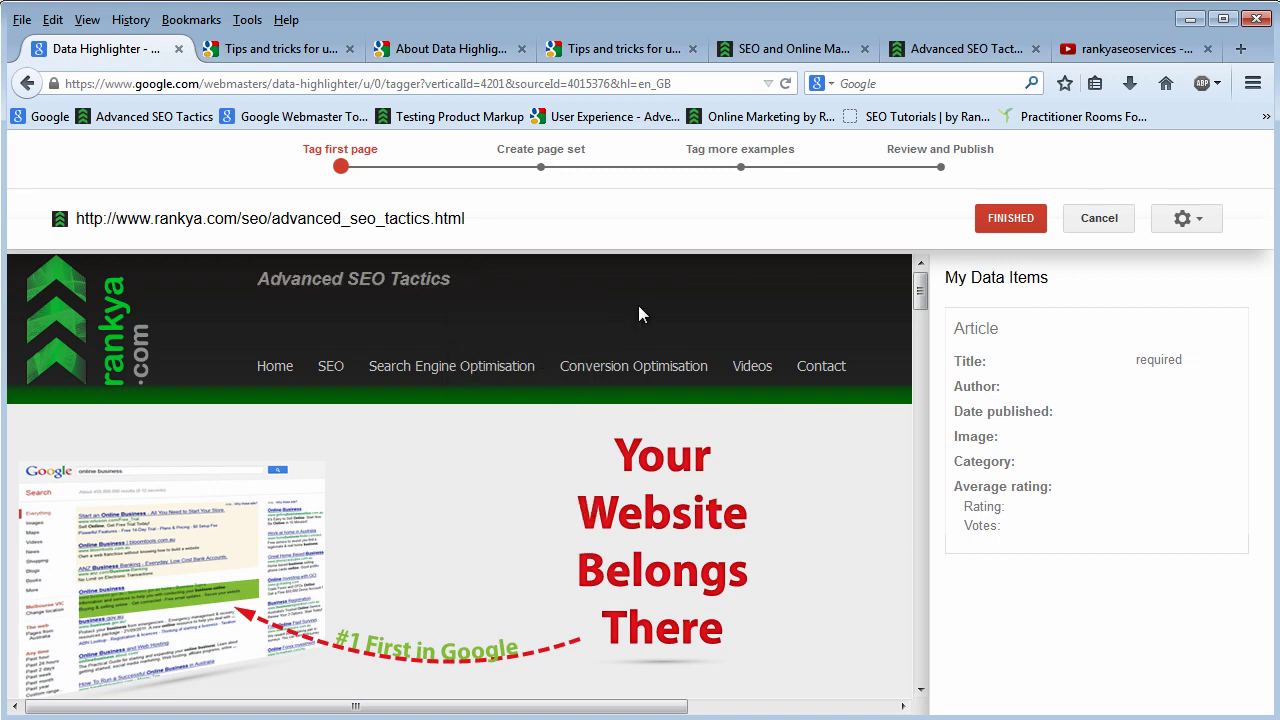
Step: Try highlighting "Page Google Rankings" in the green article heading without applying any tag
{"action": "scroll", "coordinate": [630, 315], "scroll_direction": "down", "scroll_amount": 5}
{"action": "left_click_drag", "start_coordinate": [364, 482], "coordinate": [700, 488]}
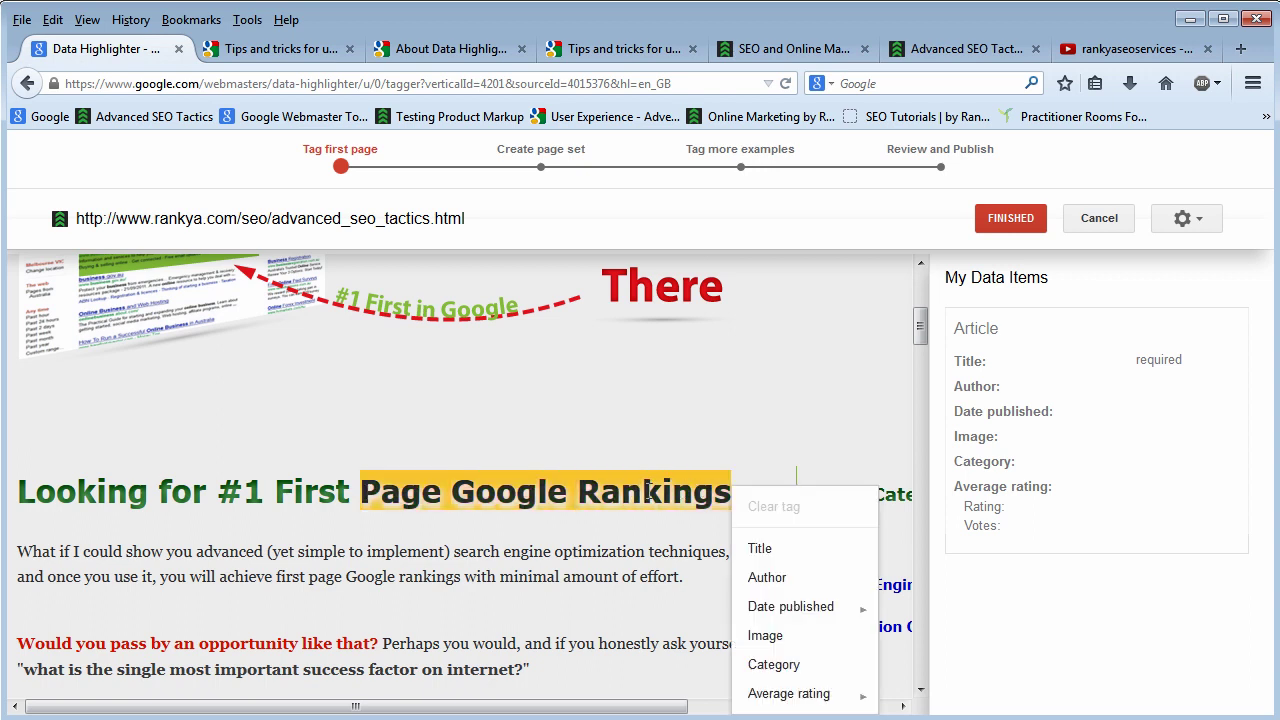
{"action": "left_click", "coordinate": [478, 549]}
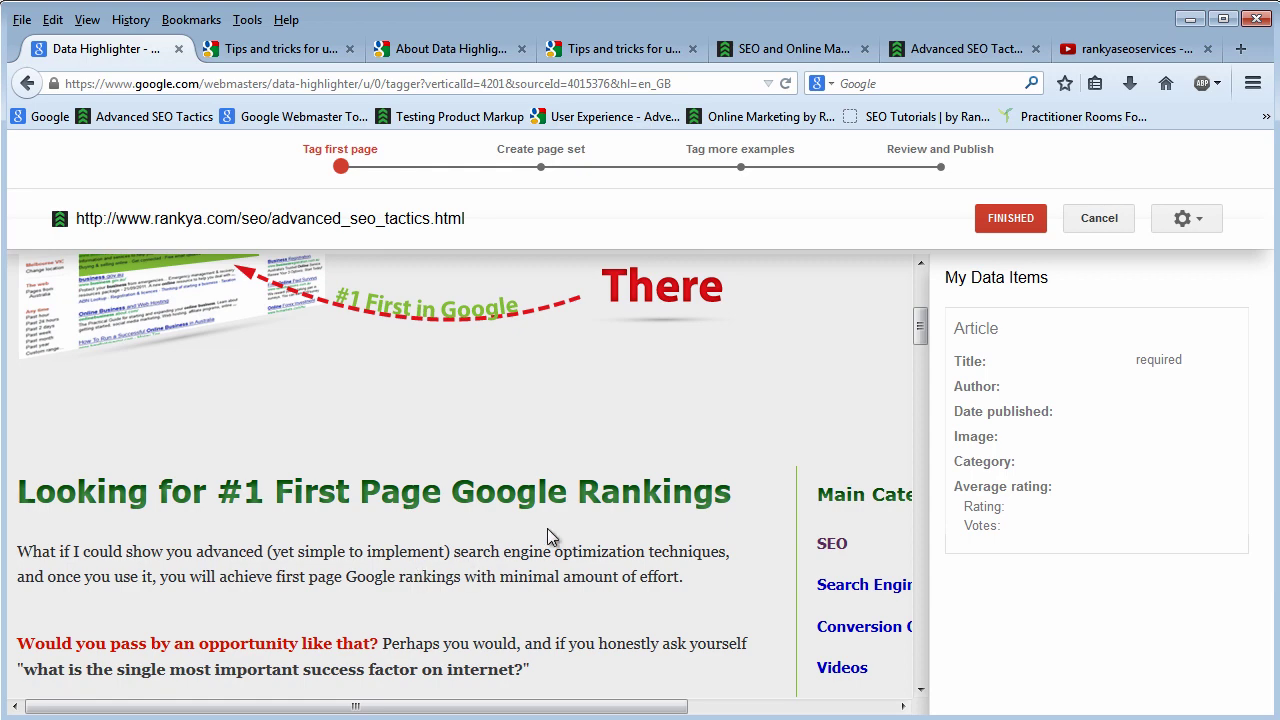
Step: Tag the "Advanced SEO Tactics" heading in the page header as the article's Title
{"action": "scroll", "coordinate": [548, 531], "scroll_direction": "up", "scroll_amount": 5}
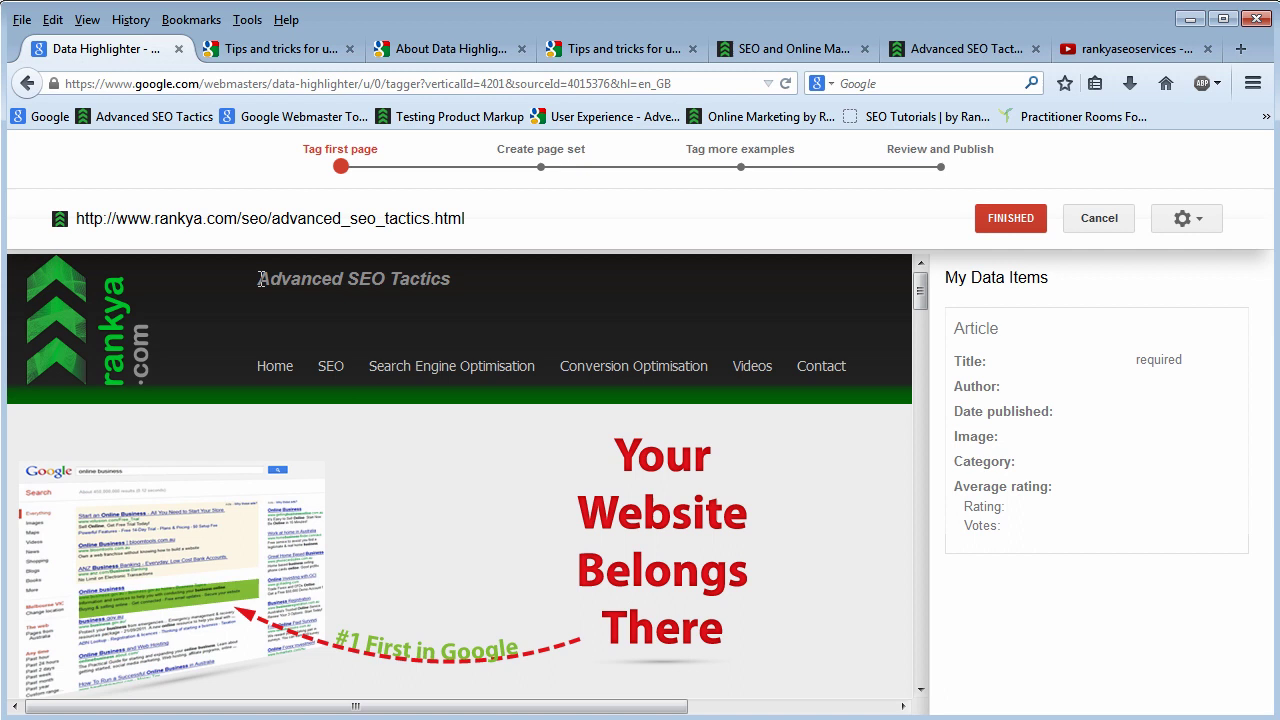
{"action": "left_click_drag", "start_coordinate": [259, 279], "coordinate": [436, 281]}
{"action": "left_click", "coordinate": [200, 290]}
{"action": "left_click_drag", "start_coordinate": [253, 287], "coordinate": [446, 274]}
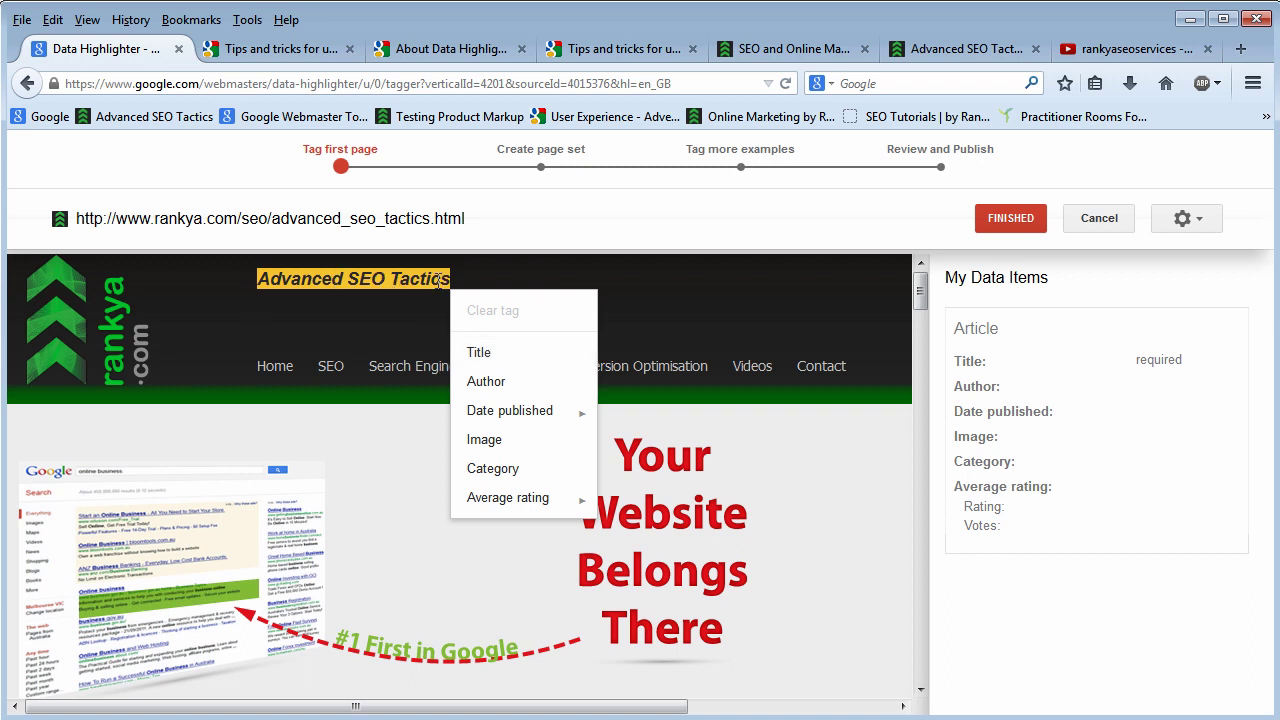
{"action": "left_click", "coordinate": [480, 354]}
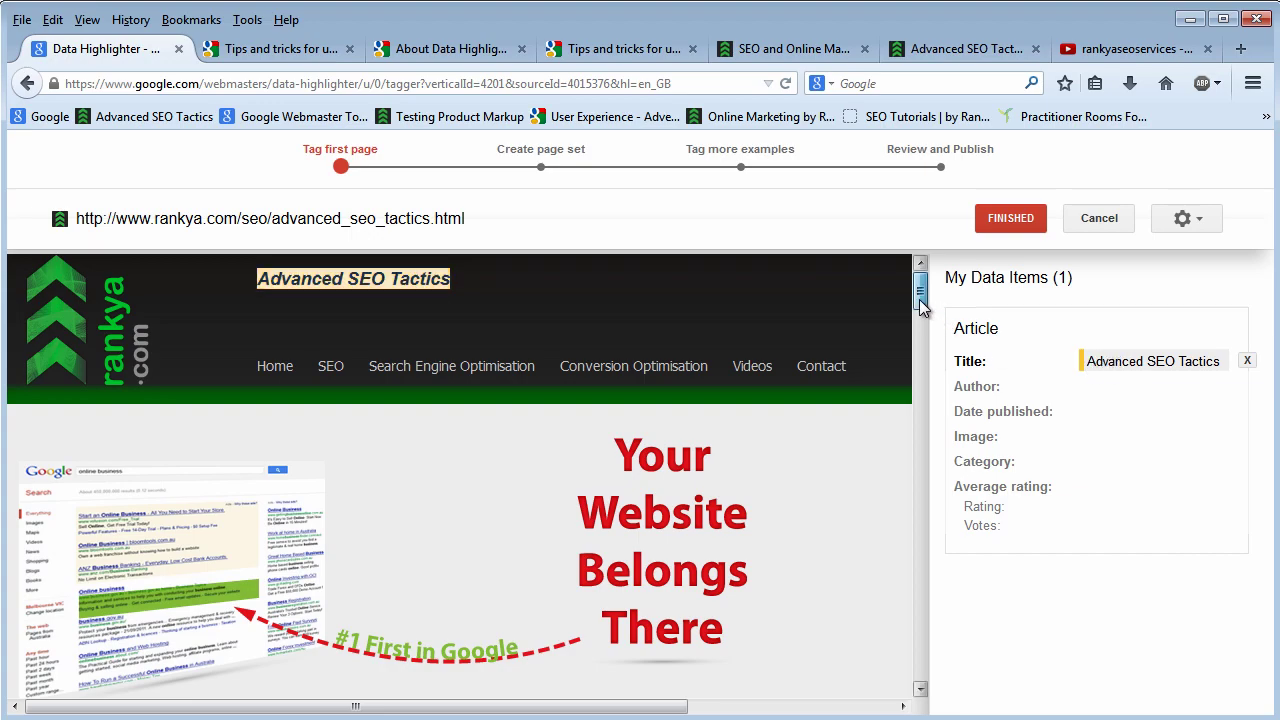
Step: Tag "rankya.com" at the start of the footer's disclaimer text as the article's Author
{"action": "left_click_drag", "start_coordinate": [920, 300], "coordinate": [910, 665]}
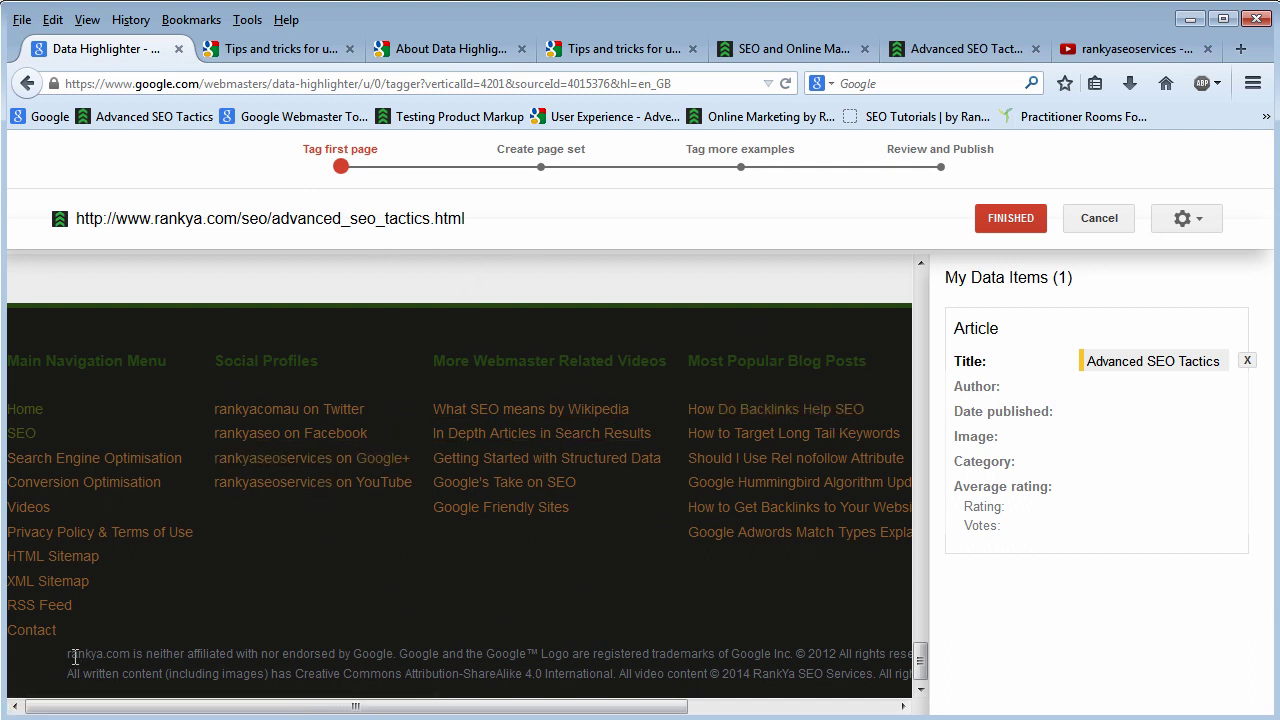
{"action": "left_click_drag", "start_coordinate": [71, 655], "coordinate": [117, 652]}
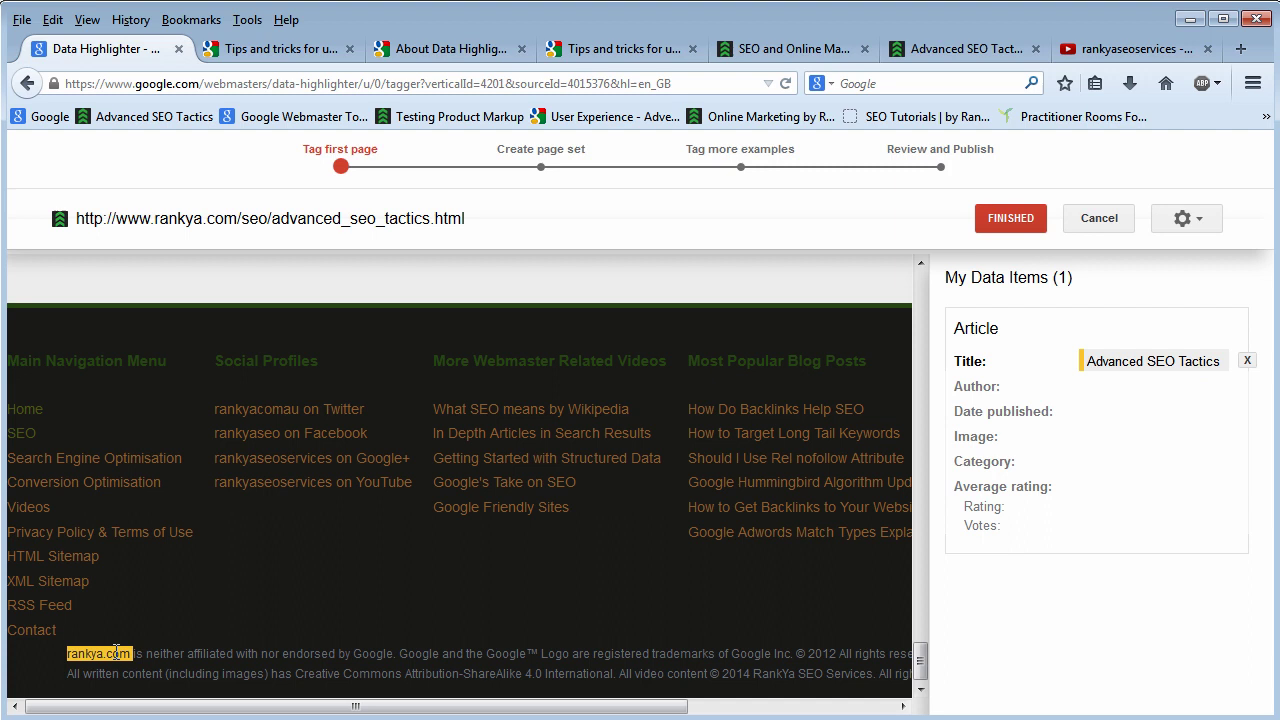
{"action": "left_click_drag", "start_coordinate": [117, 652], "coordinate": [130, 653]}
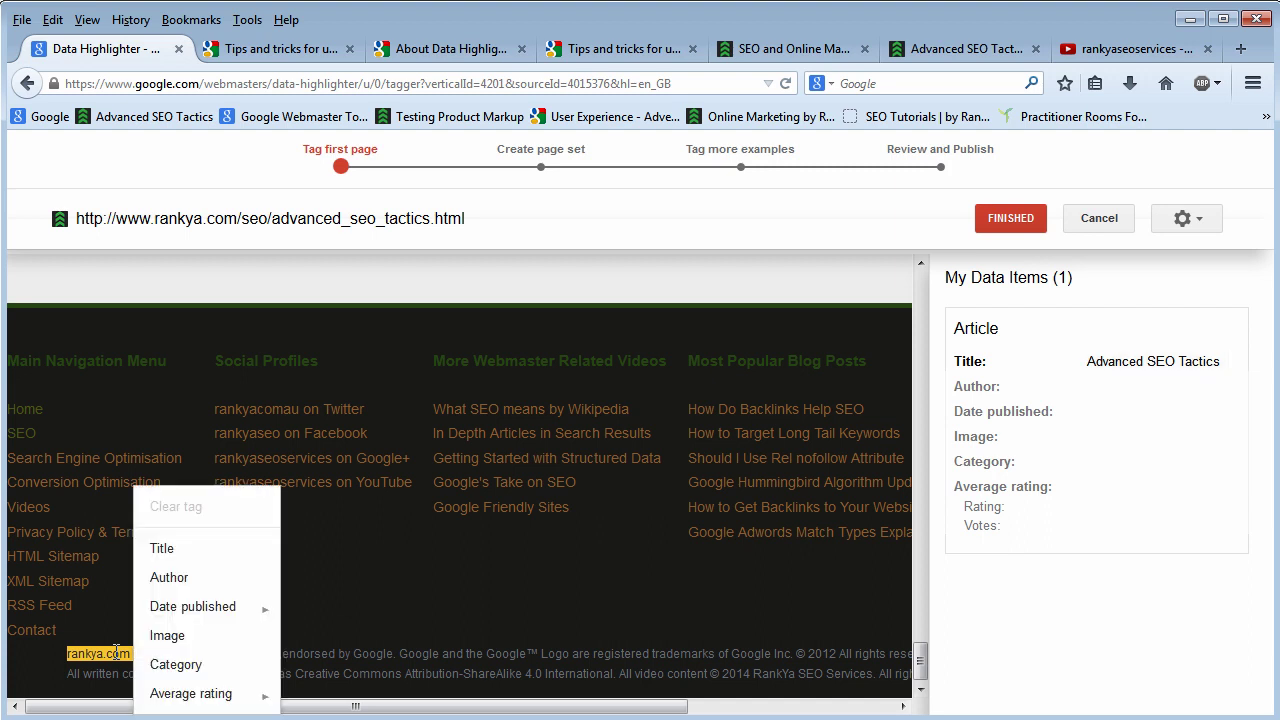
{"action": "left_click", "coordinate": [170, 578]}
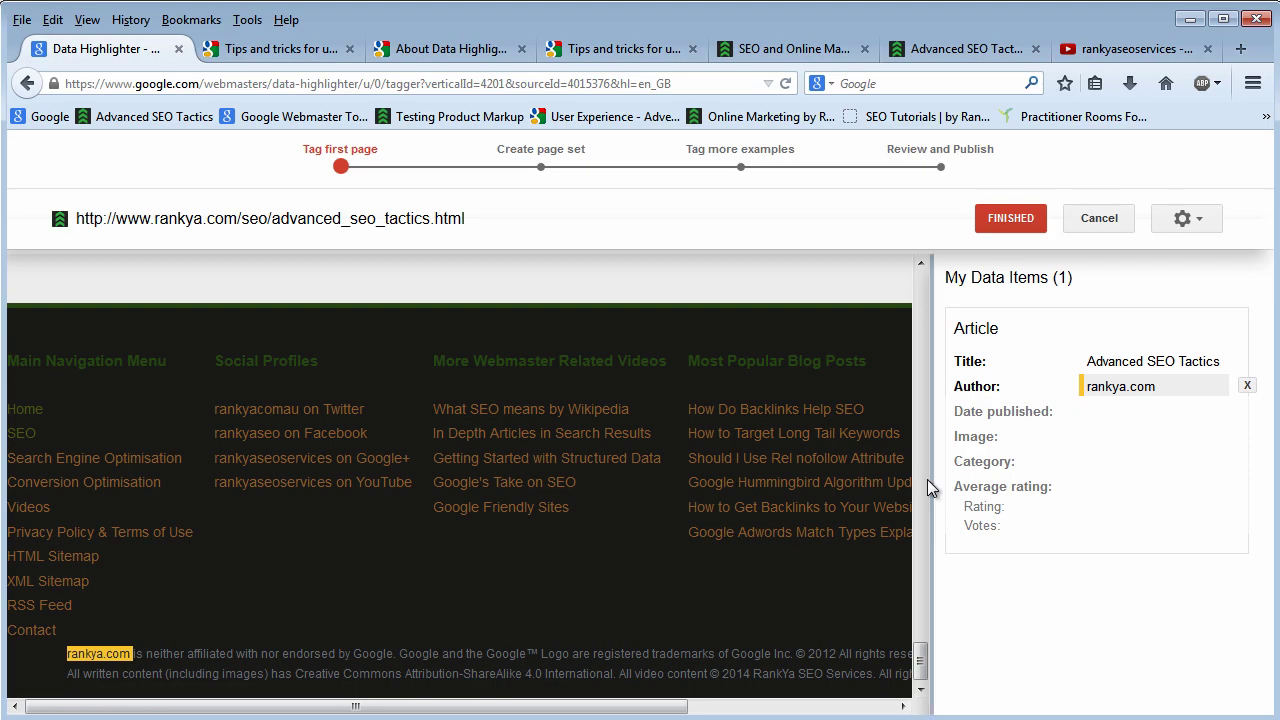
Step: Try highlighting "What if I could show you advanced" in the article's opening paragraph without applying any tag
{"action": "left_click_drag", "start_coordinate": [921, 668], "coordinate": [940, 298]}
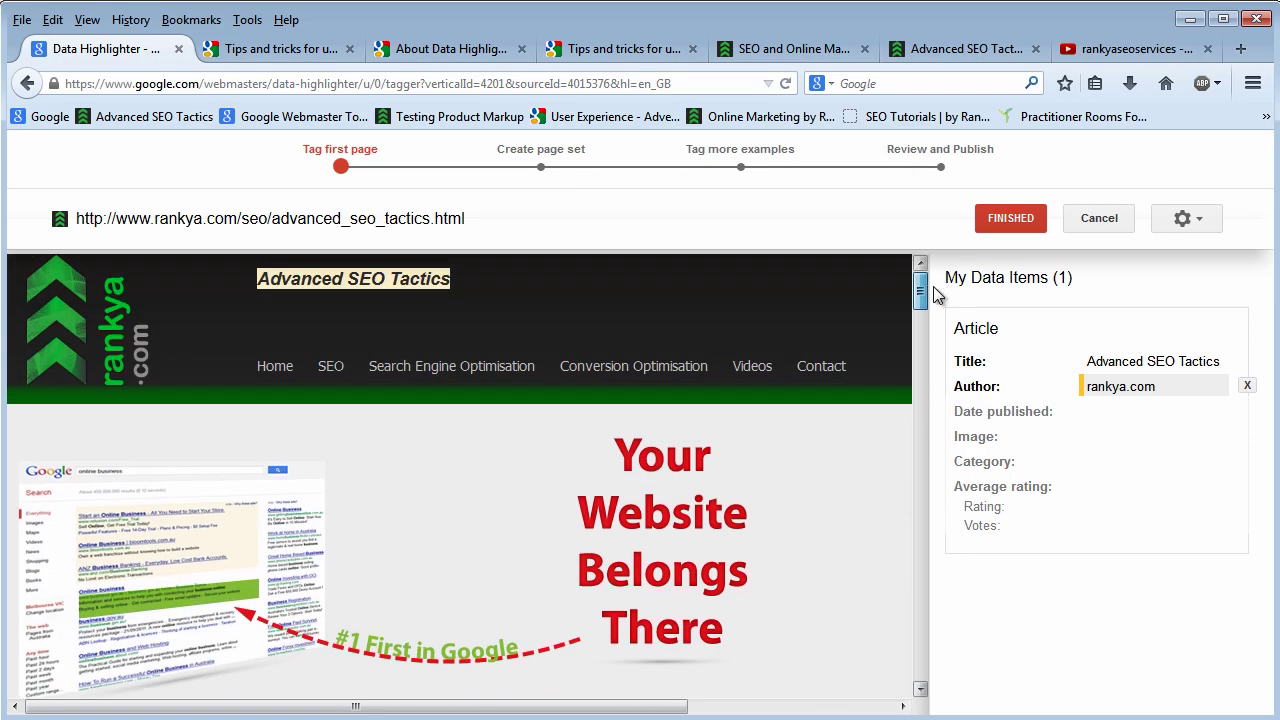
{"action": "scroll", "coordinate": [280, 542], "scroll_direction": "down", "scroll_amount": 3}
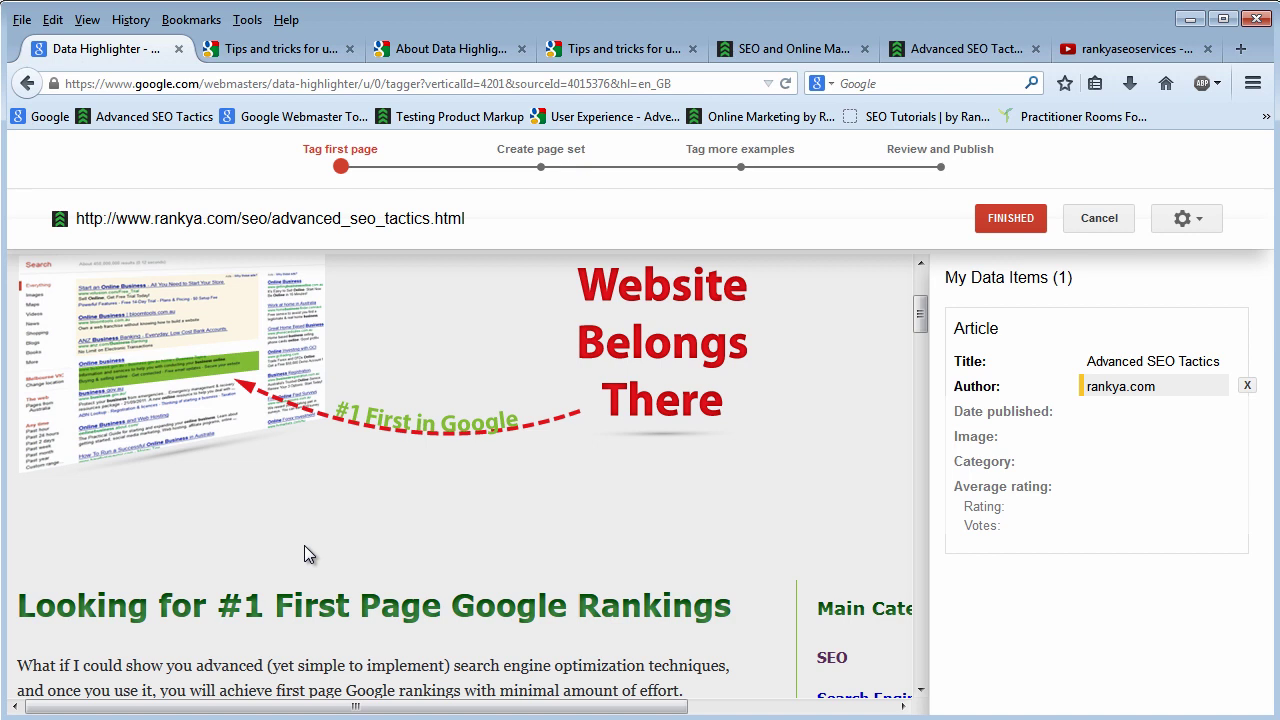
{"action": "scroll", "coordinate": [305, 547], "scroll_direction": "down", "scroll_amount": 2}
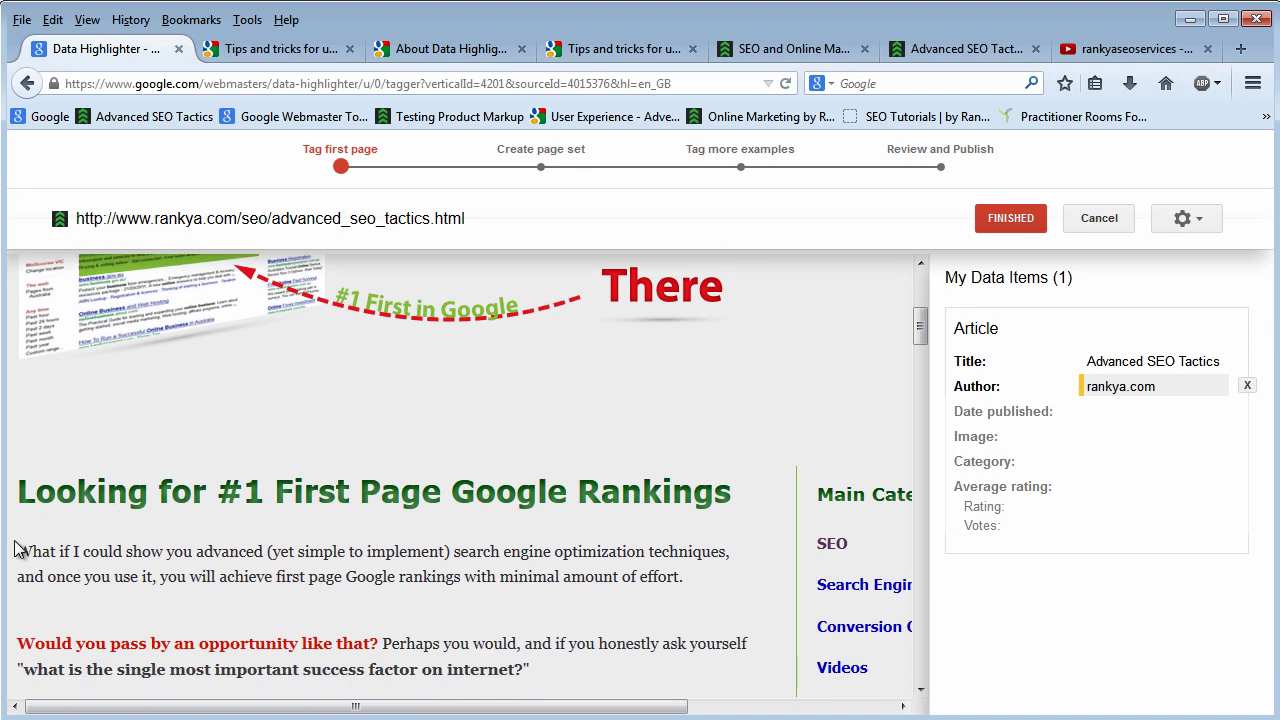
{"action": "left_click_drag", "start_coordinate": [18, 551], "coordinate": [264, 556]}
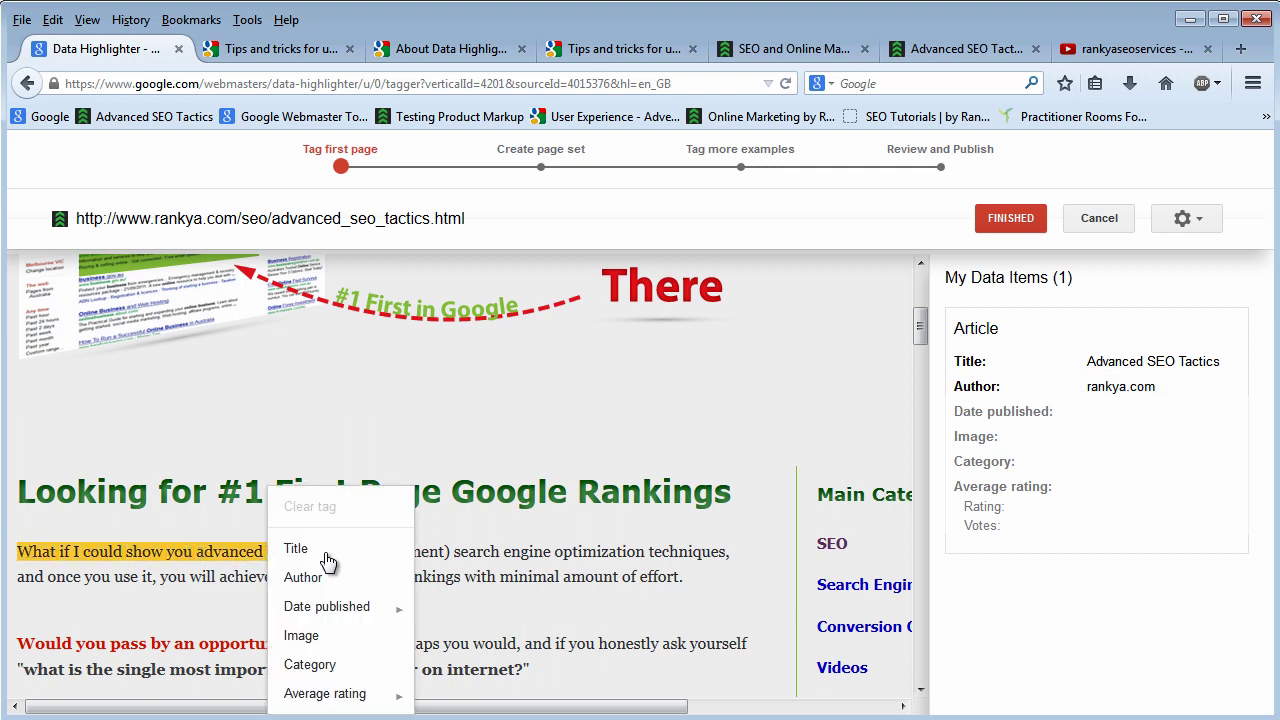
{"action": "left_click", "coordinate": [535, 528]}
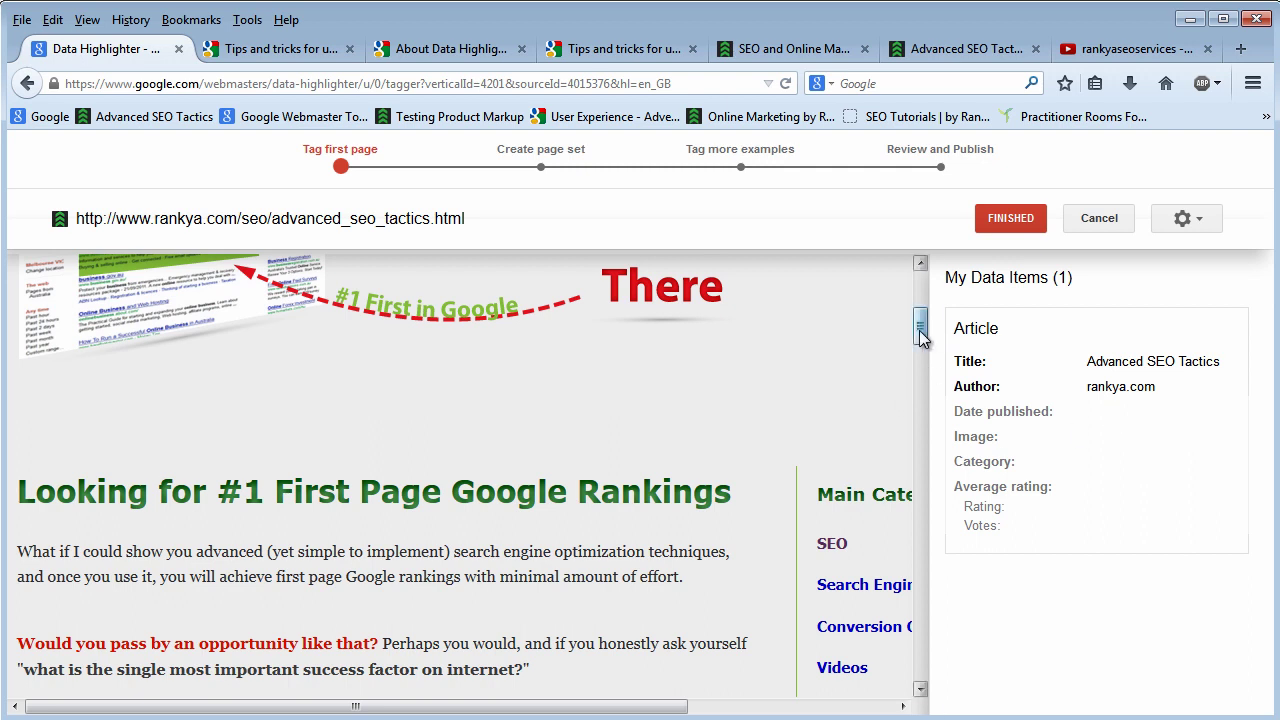
Step: Tag the "Your Website Belongs There" banner picture as the article's Image
{"action": "left_click_drag", "start_coordinate": [920, 325], "coordinate": [921, 299]}
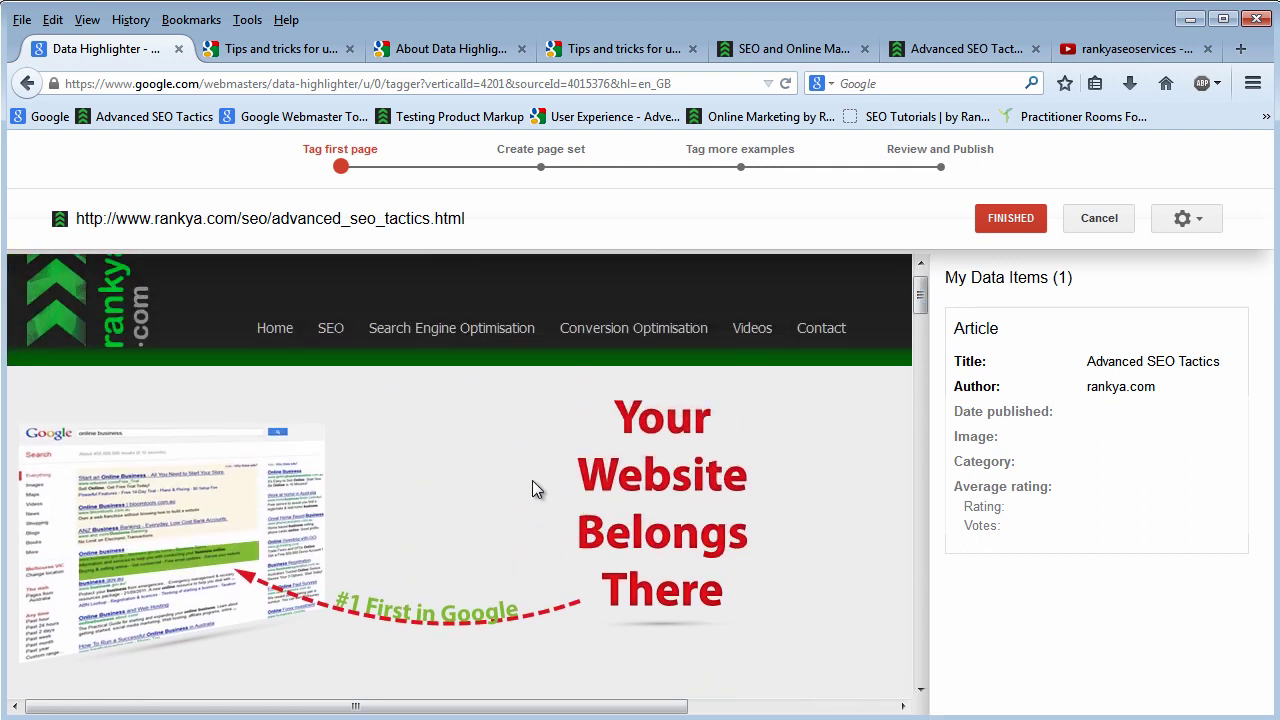
{"action": "left_click", "coordinate": [391, 490]}
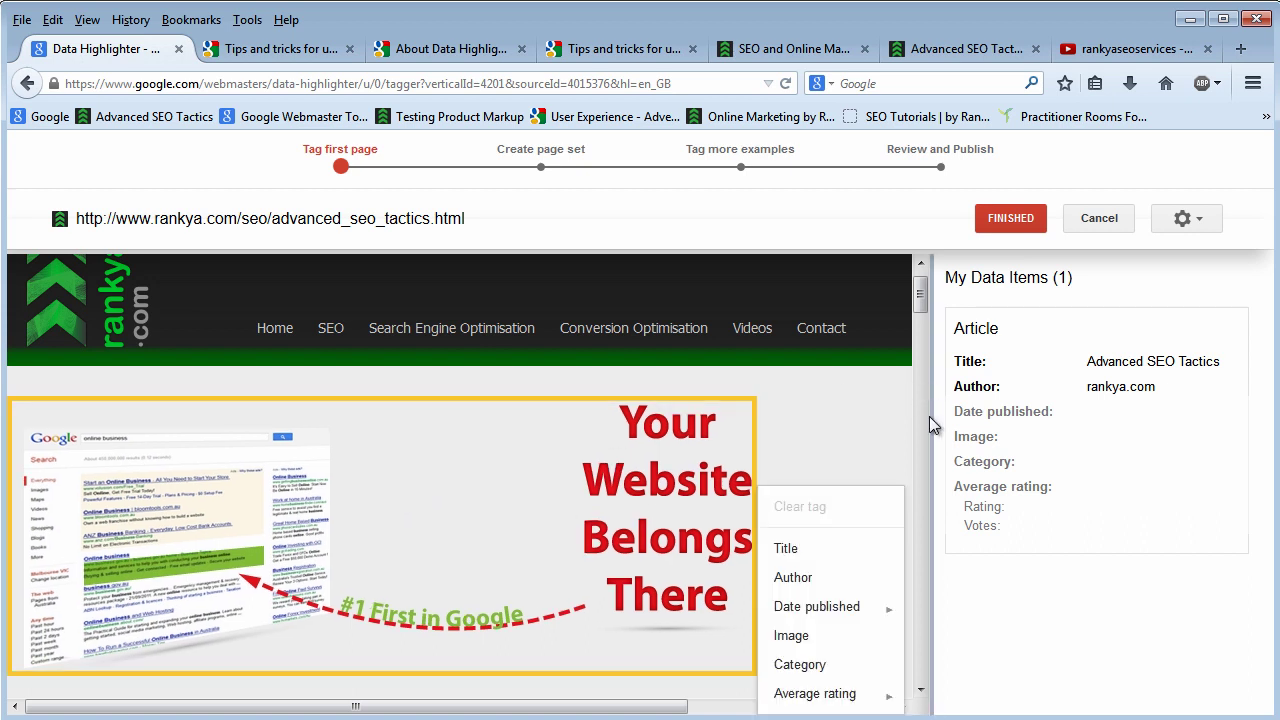
{"action": "left_click", "coordinate": [783, 638]}
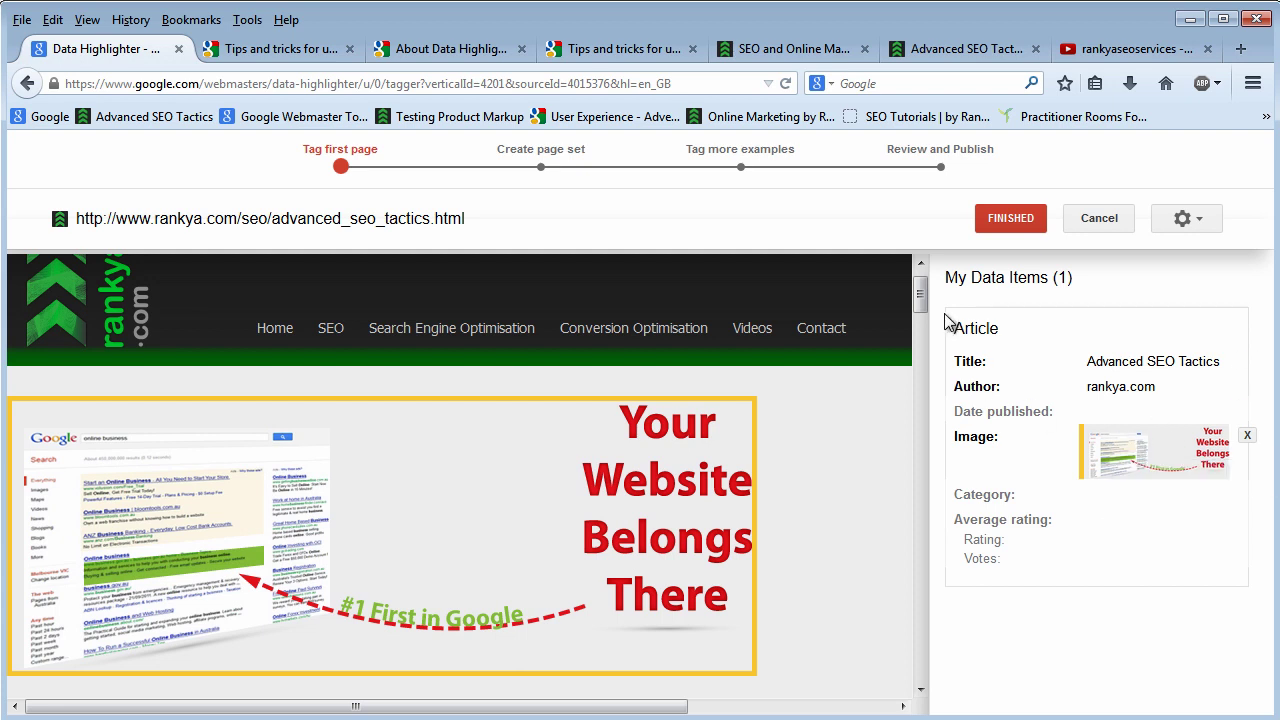
Step: Tag "SEO" in the page's navigation links as the article's Category
{"action": "scroll", "coordinate": [919, 295], "scroll_direction": "up", "scroll_amount": 1}
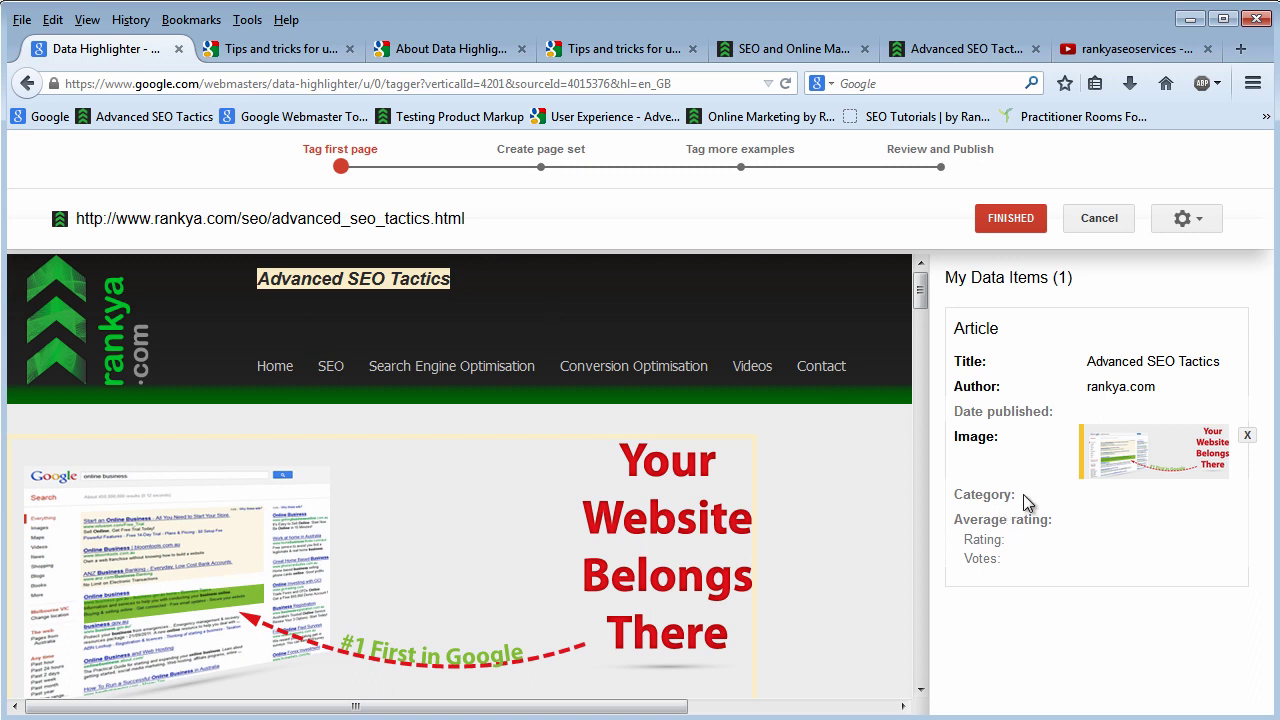
{"action": "left_click", "coordinate": [338, 375]}
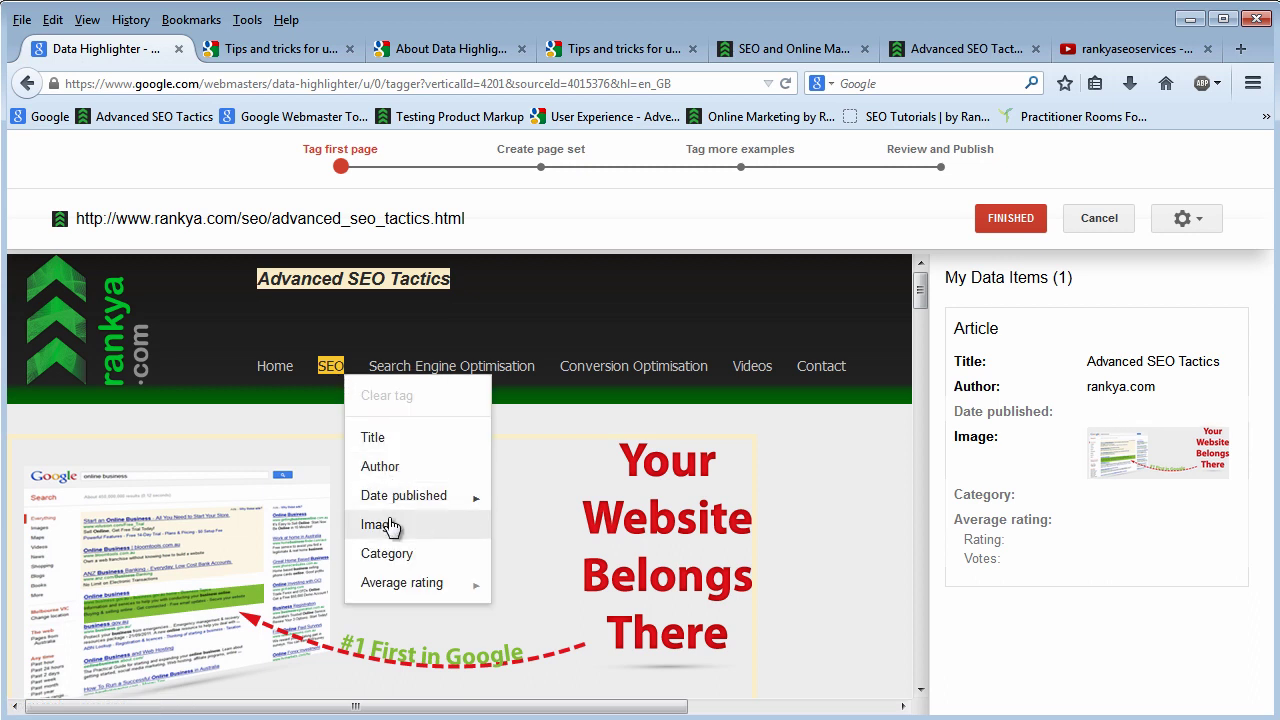
{"action": "left_click", "coordinate": [388, 553]}
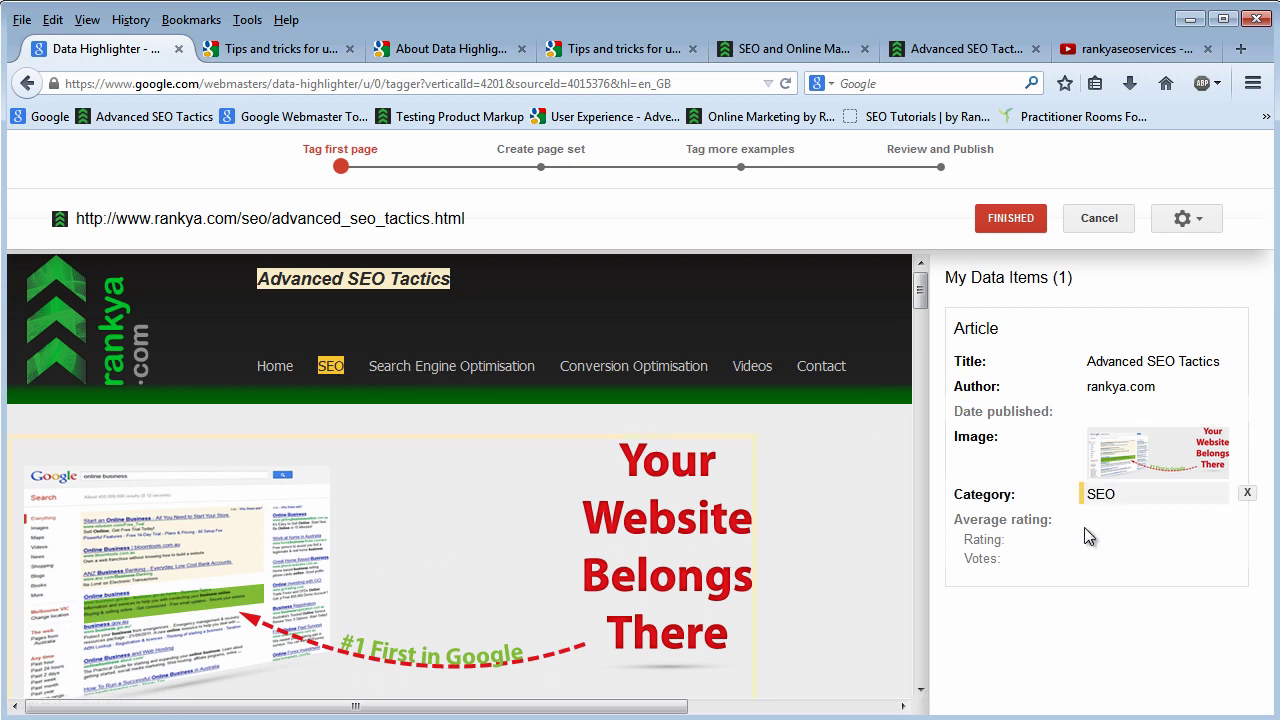
Step: Look over the tagged items on the Advanced SEO Tactics page and finish tagging it to proceed to the page set
{"action": "left_click_drag", "start_coordinate": [920, 291], "coordinate": [919, 319]}
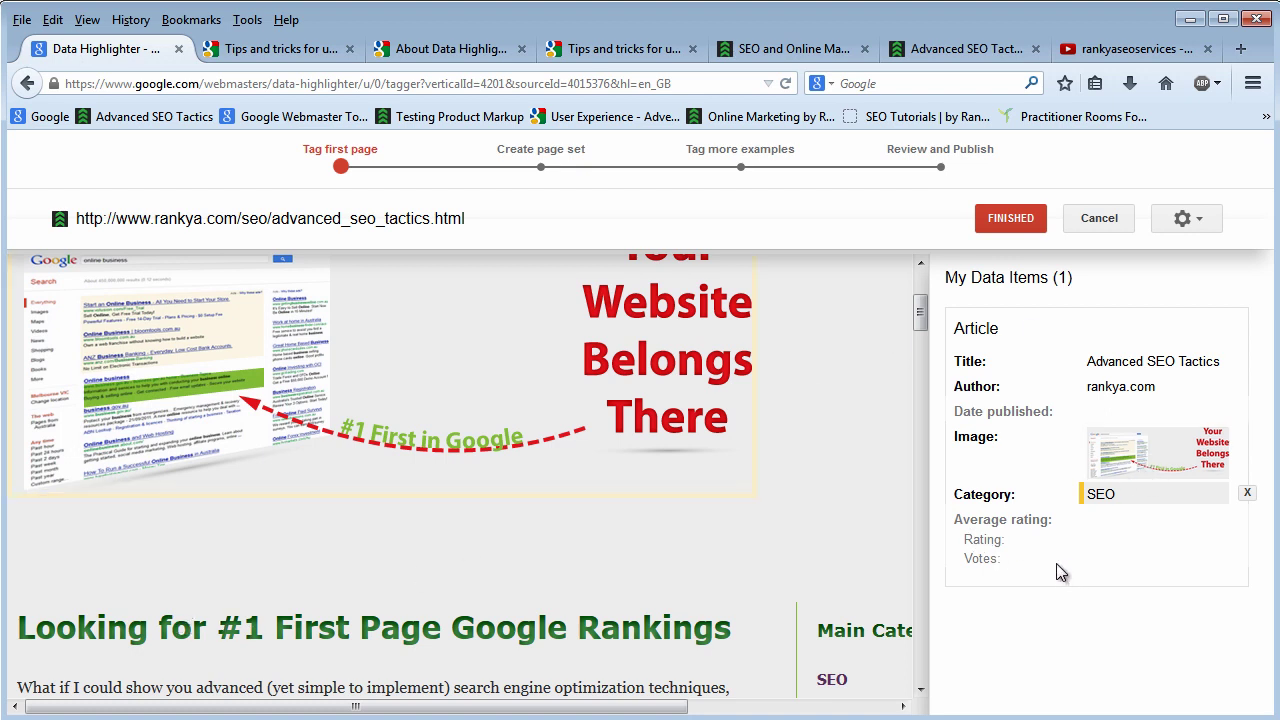
{"action": "left_click_drag", "start_coordinate": [920, 314], "coordinate": [924, 288]}
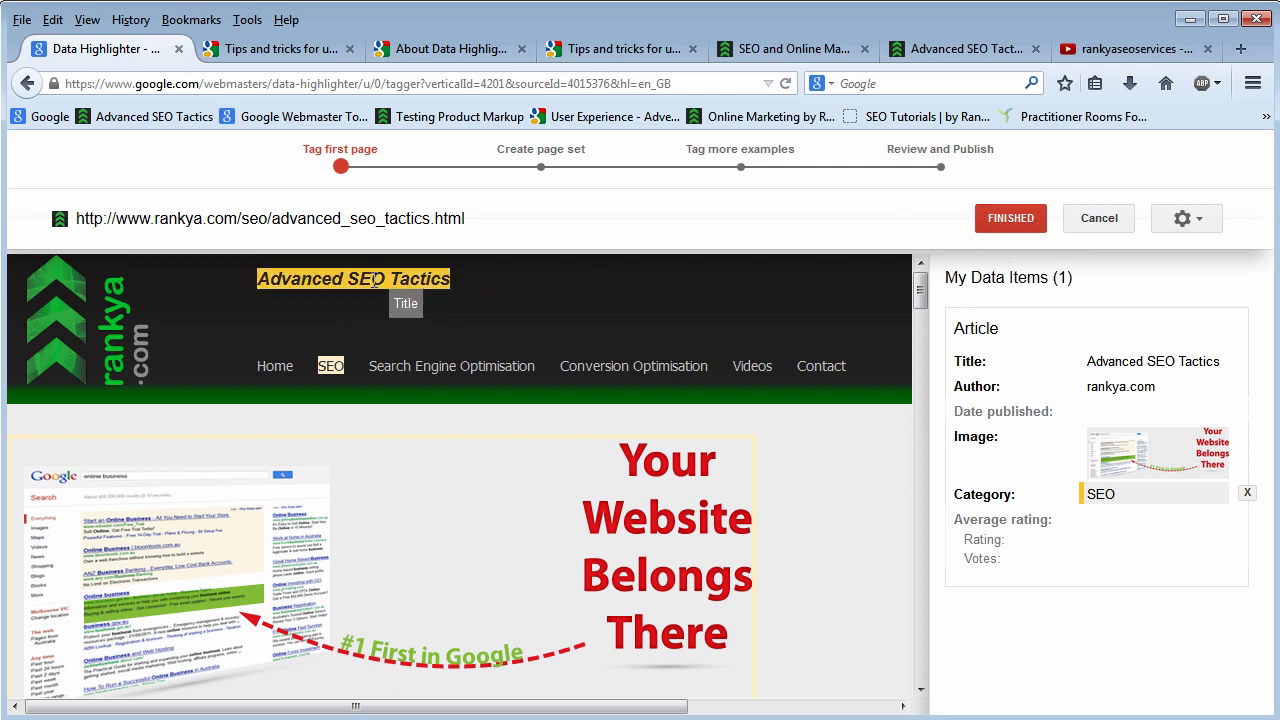
{"action": "mouse_move", "coordinate": [1088, 372]}
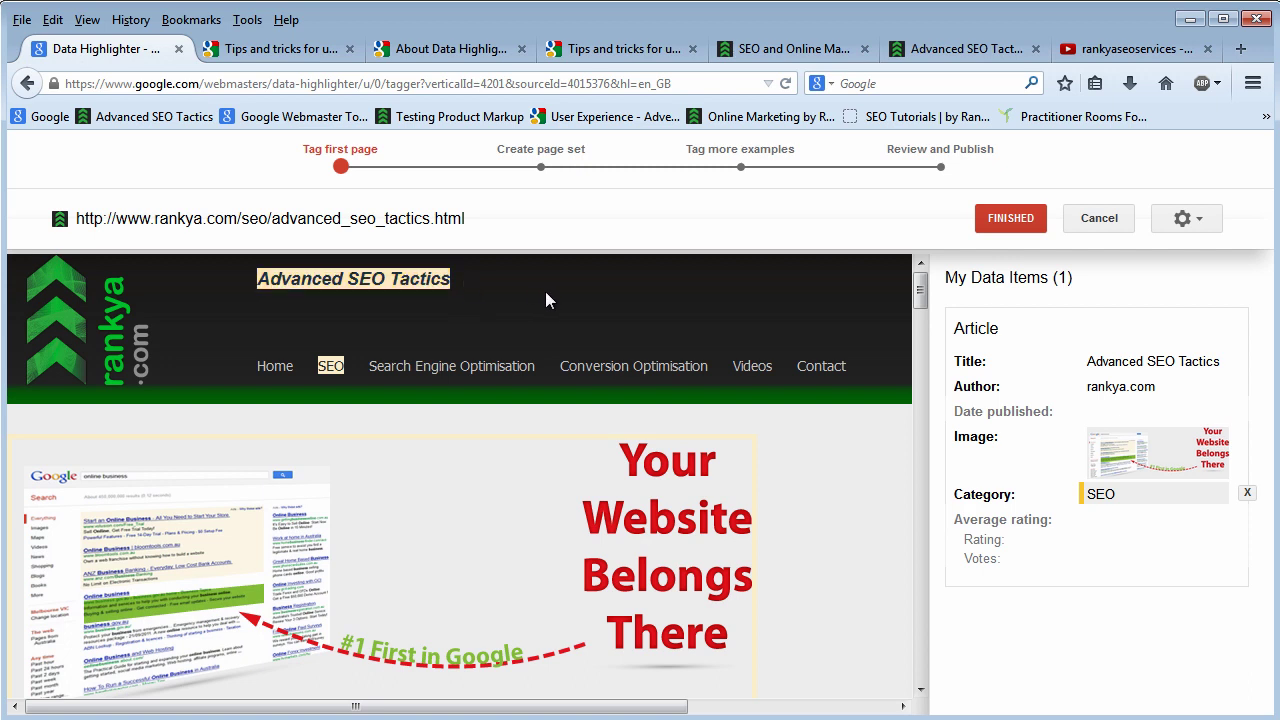
{"action": "left_click", "coordinate": [1011, 220]}
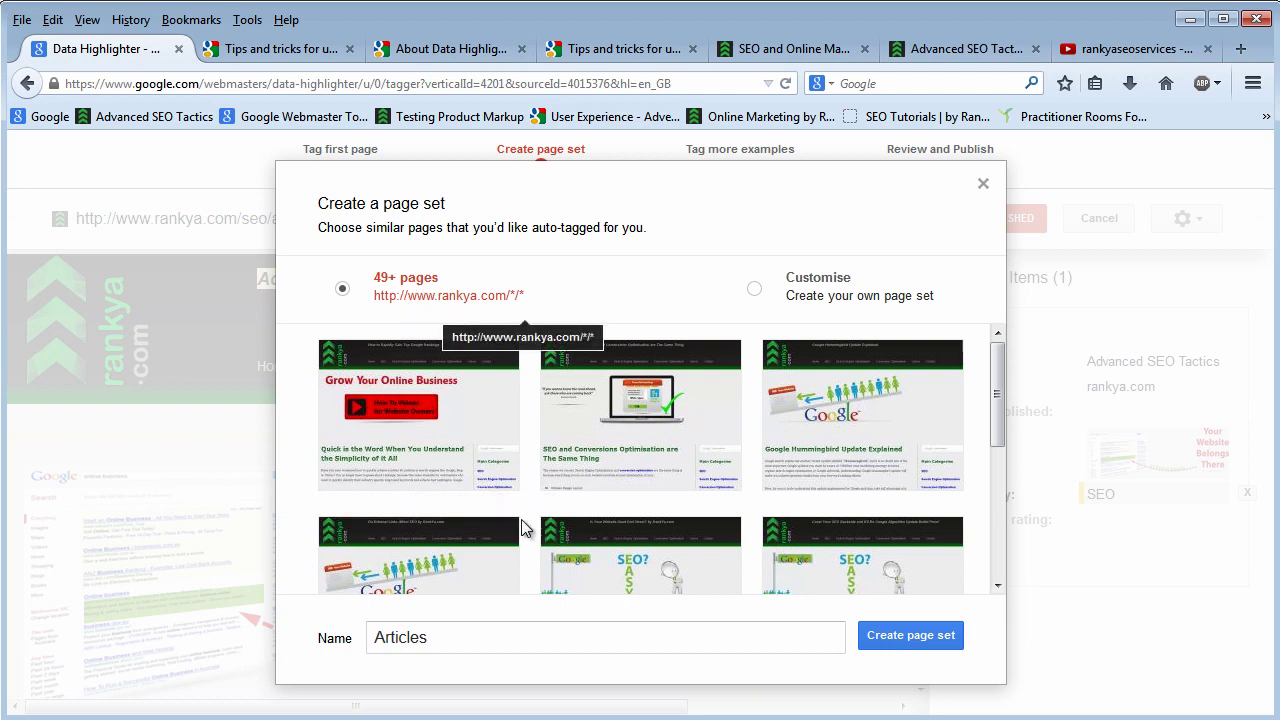
{"action": "left_click", "coordinate": [389, 641]}
{"action": "double_click", "coordinate": [391, 645]}
{"action": "left_click", "coordinate": [470, 651]}
{"action": "left_click_drag", "start_coordinate": [428, 641], "coordinate": [364, 645]}
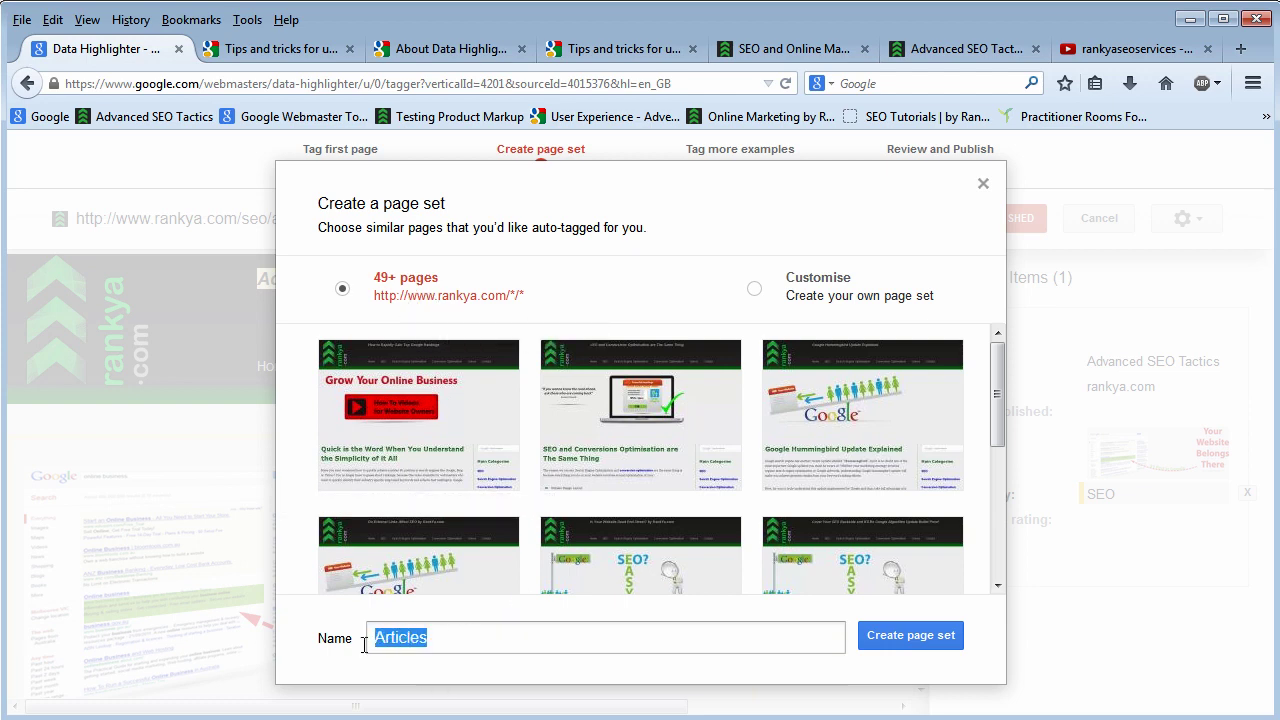
{"action": "type", "text": "My Articles"}
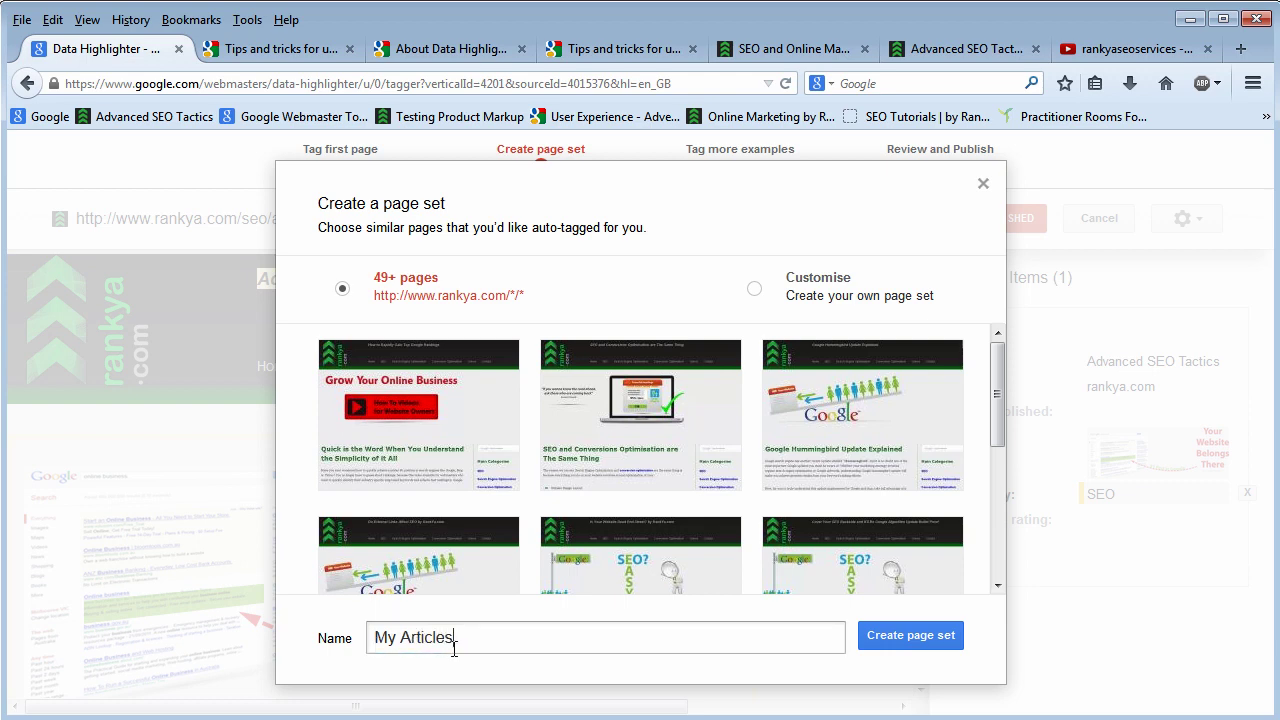
{"action": "left_click_drag", "start_coordinate": [490, 642], "coordinate": [360, 646]}
{"action": "left_click", "coordinate": [487, 645]}
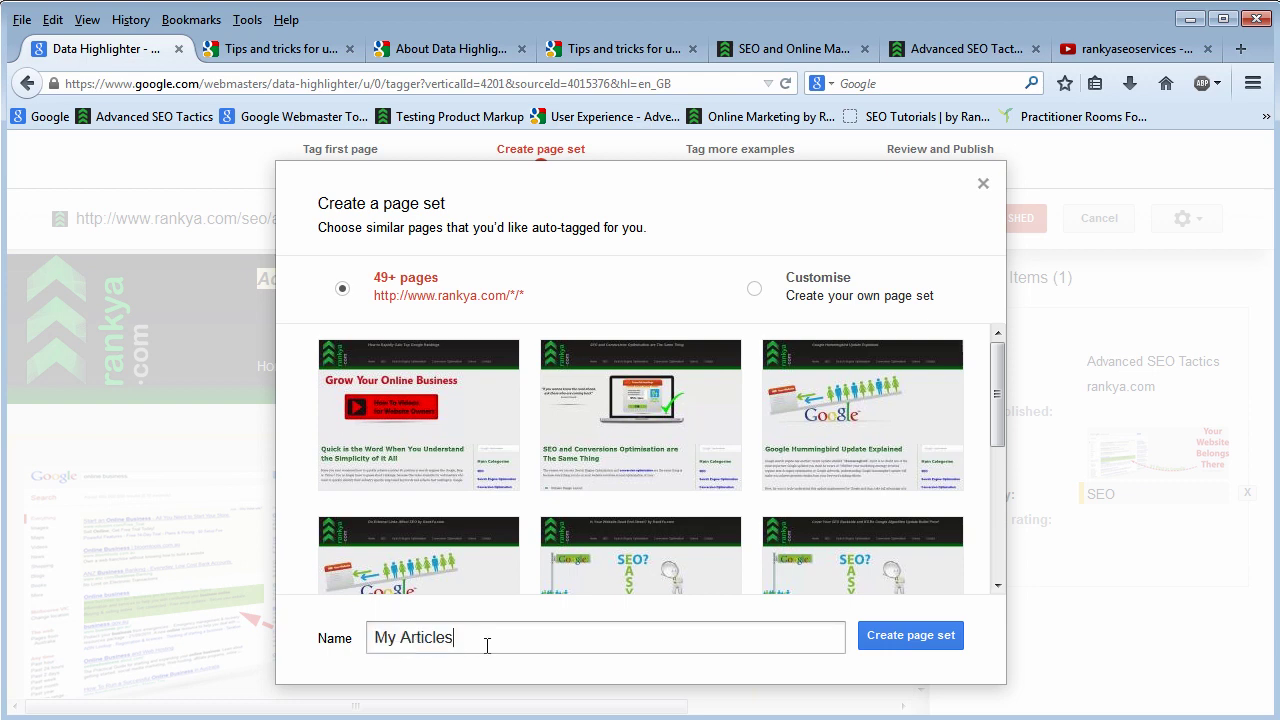
{"action": "left_click", "coordinate": [890, 636]}
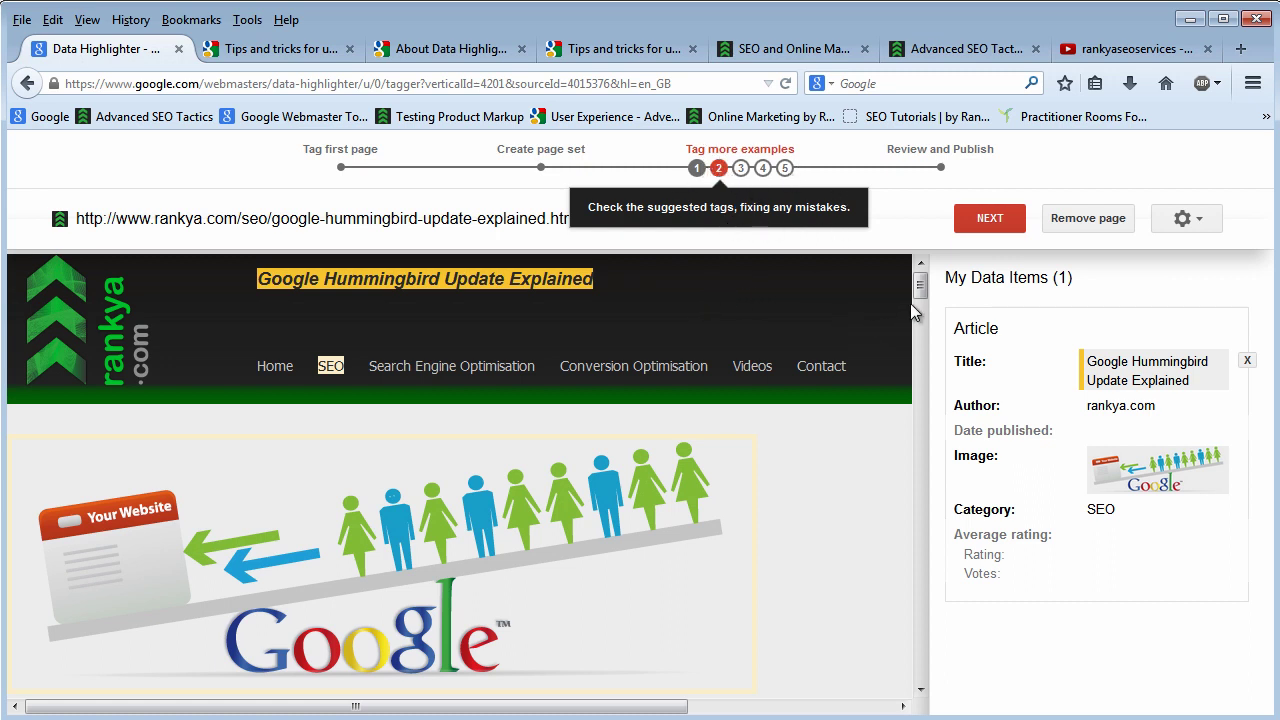
Step: Check the suggested tags on the Google Hummingbird Update Explained page, including the footer's Author tag, and advance to the next example
{"action": "left_click_drag", "start_coordinate": [920, 292], "coordinate": [875, 690]}
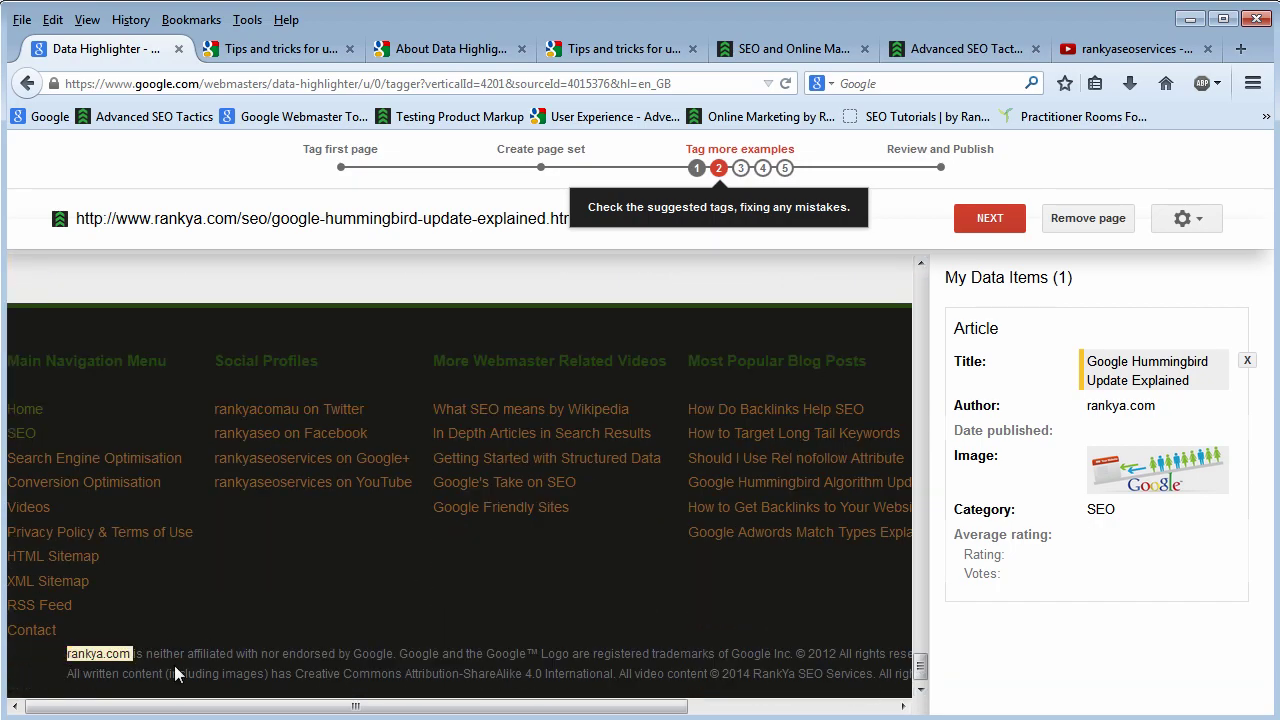
{"action": "mouse_move", "coordinate": [115, 655]}
{"action": "left_click_drag", "start_coordinate": [920, 670], "coordinate": [920, 282]}
{"action": "scroll", "coordinate": [362, 437], "scroll_direction": "down", "scroll_amount": 6}
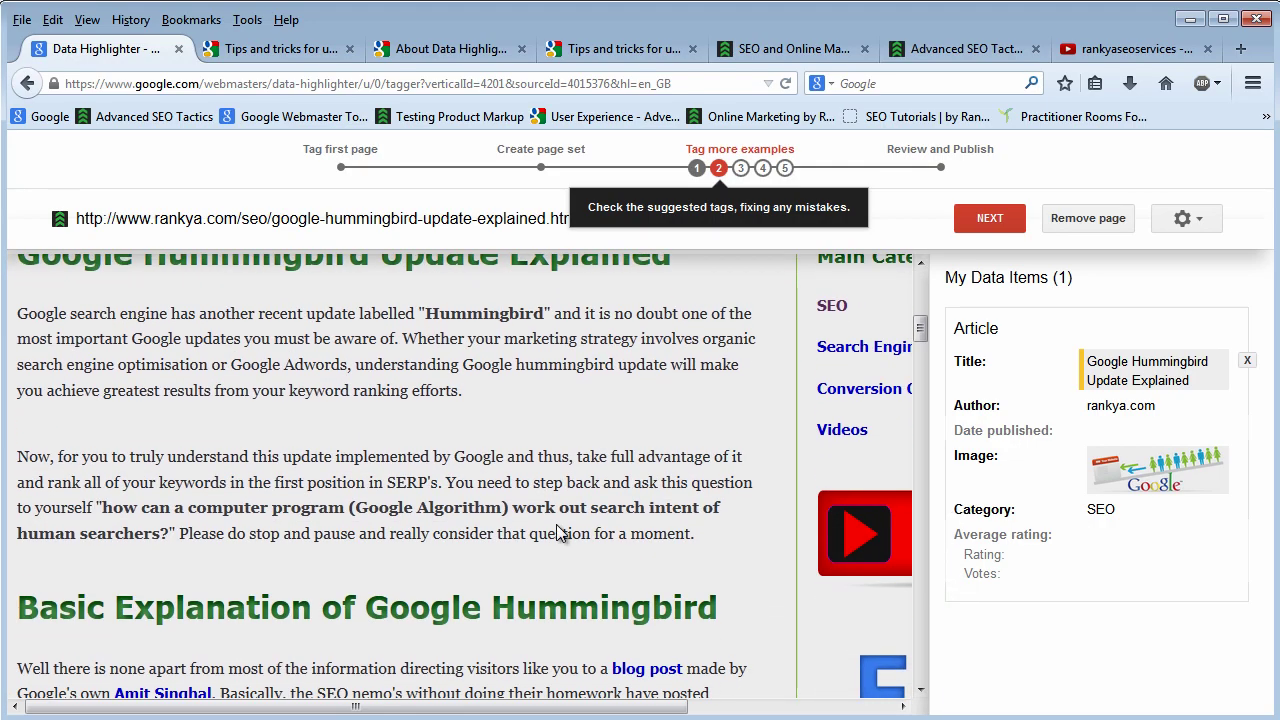
{"action": "scroll", "coordinate": [418, 505], "scroll_direction": "up", "scroll_amount": 6}
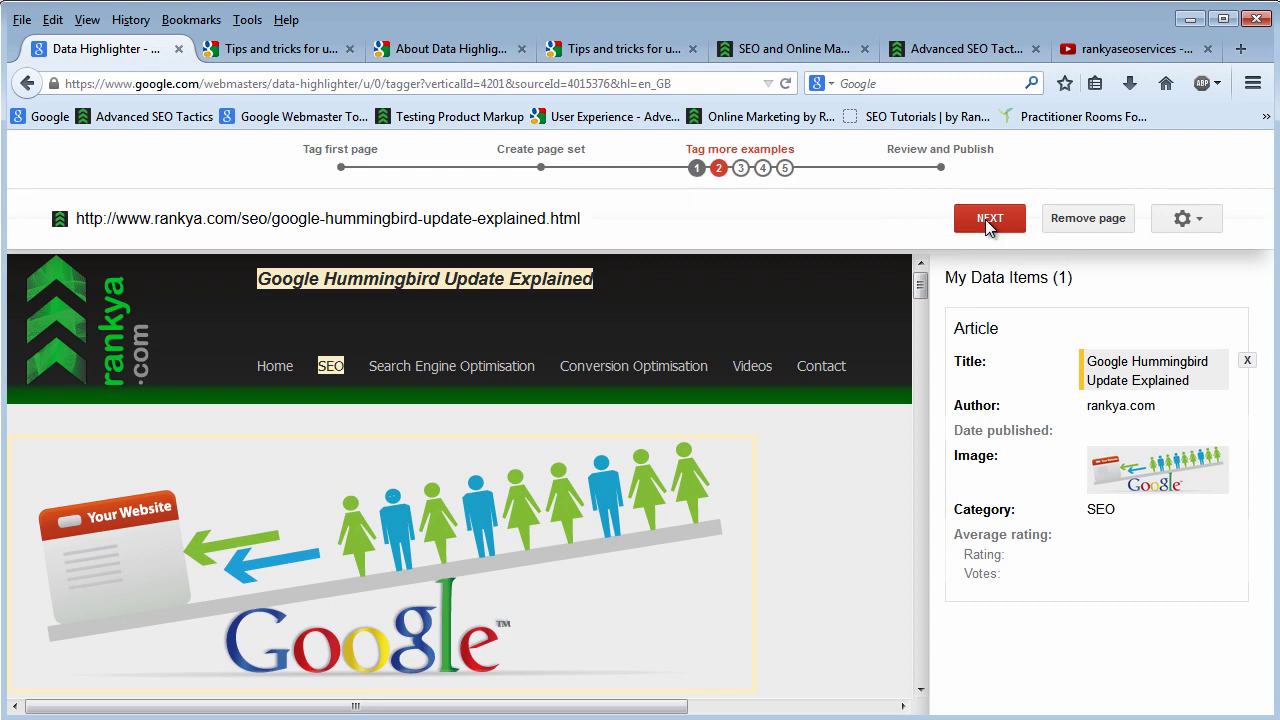
{"action": "left_click", "coordinate": [989, 220]}
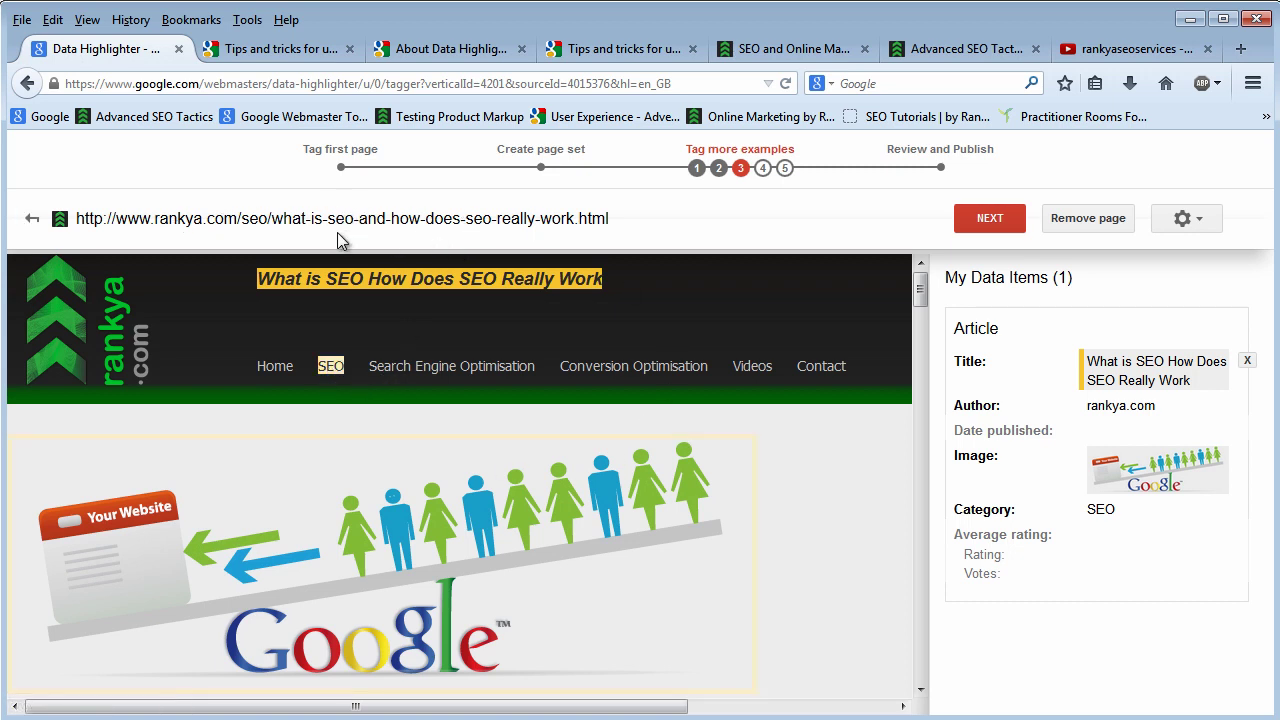
Step: Check the suggested tags on the What is SEO How Does SEO Really Work page and advance to the next example
{"action": "left_click_drag", "start_coordinate": [921, 297], "coordinate": [921, 660]}
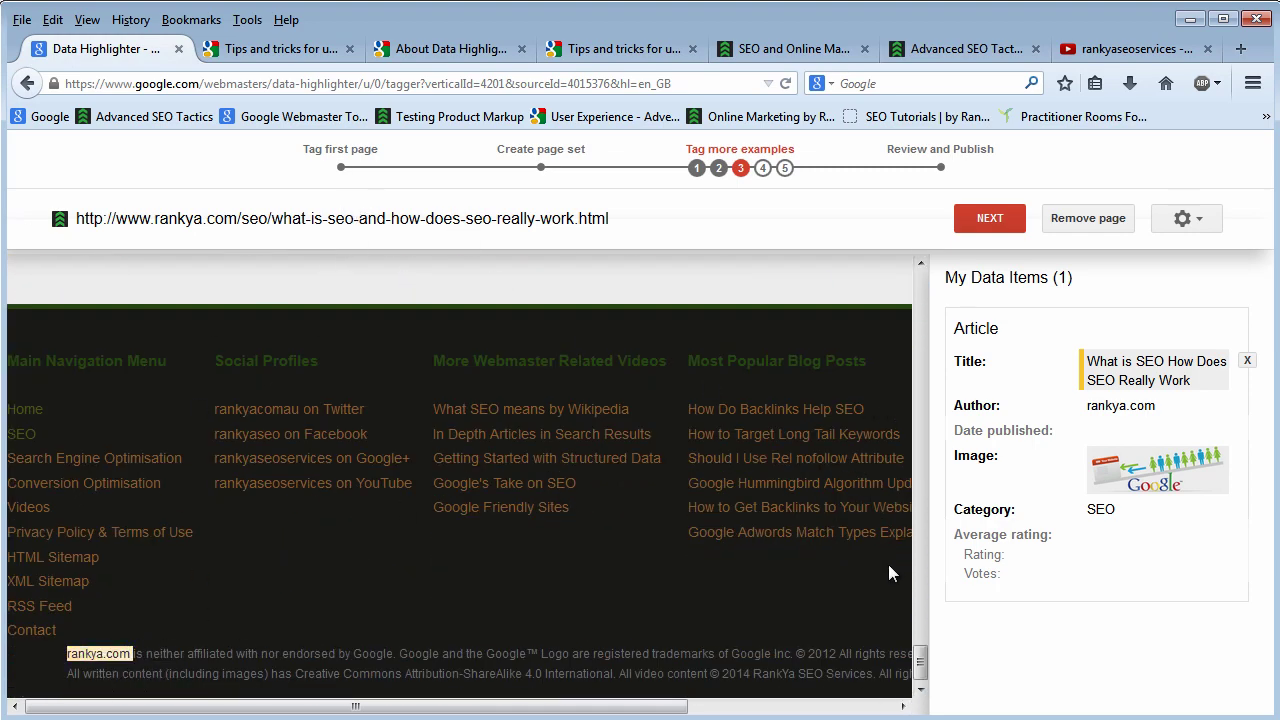
{"action": "left_click_drag", "start_coordinate": [920, 663], "coordinate": [940, 268]}
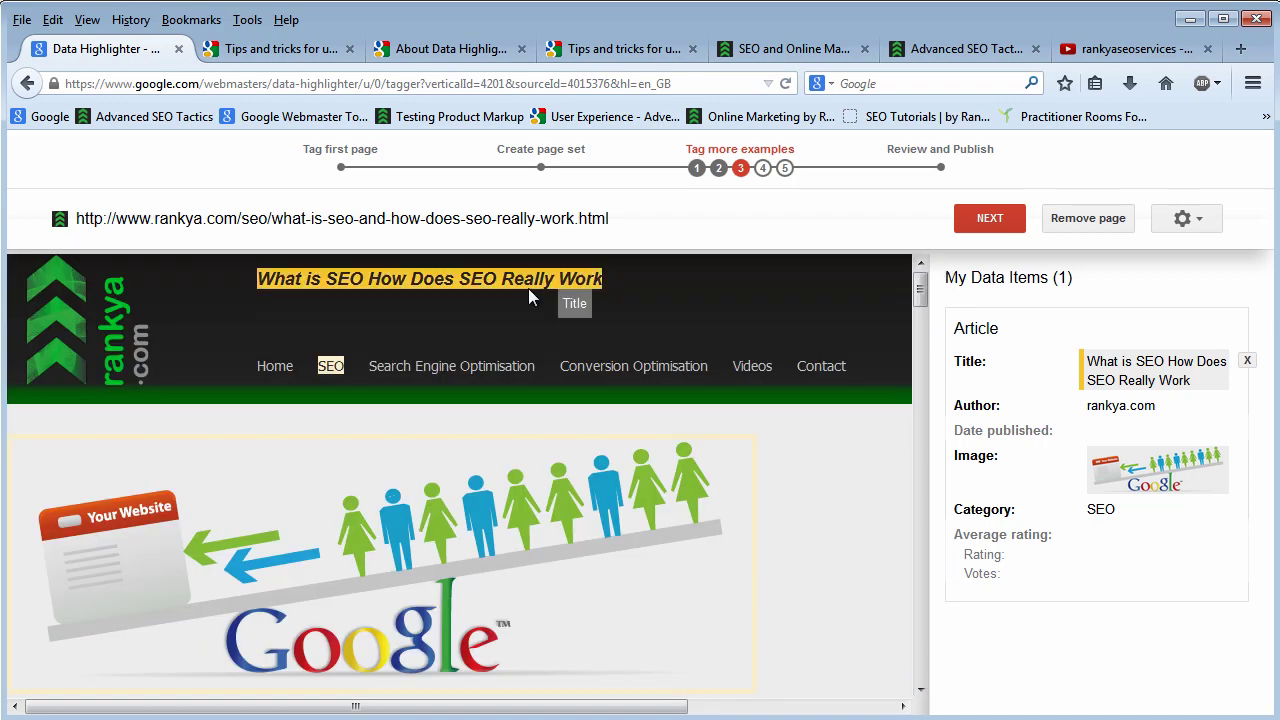
{"action": "left_click", "coordinate": [985, 222]}
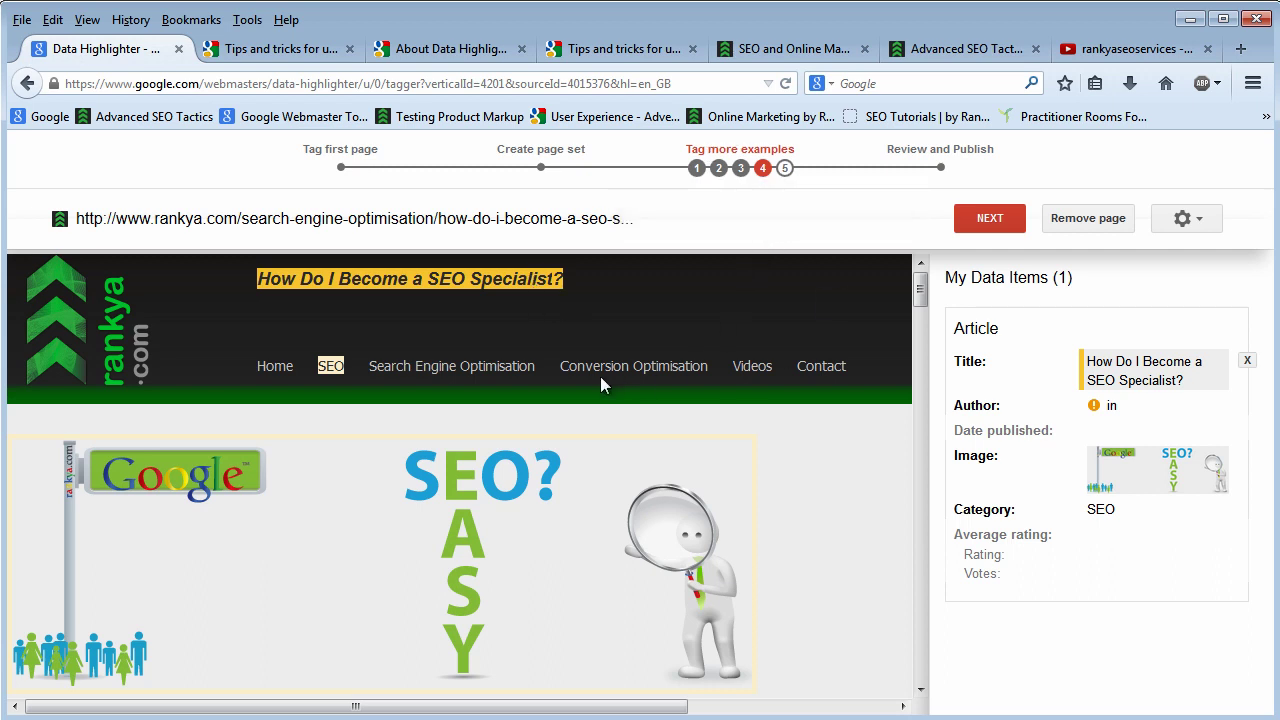
Step: Leave the fourth example page for the Data Highlighter overview and open the My Articles page set
{"action": "mouse_move", "coordinate": [1097, 410]}
{"action": "left_click", "coordinate": [33, 222]}
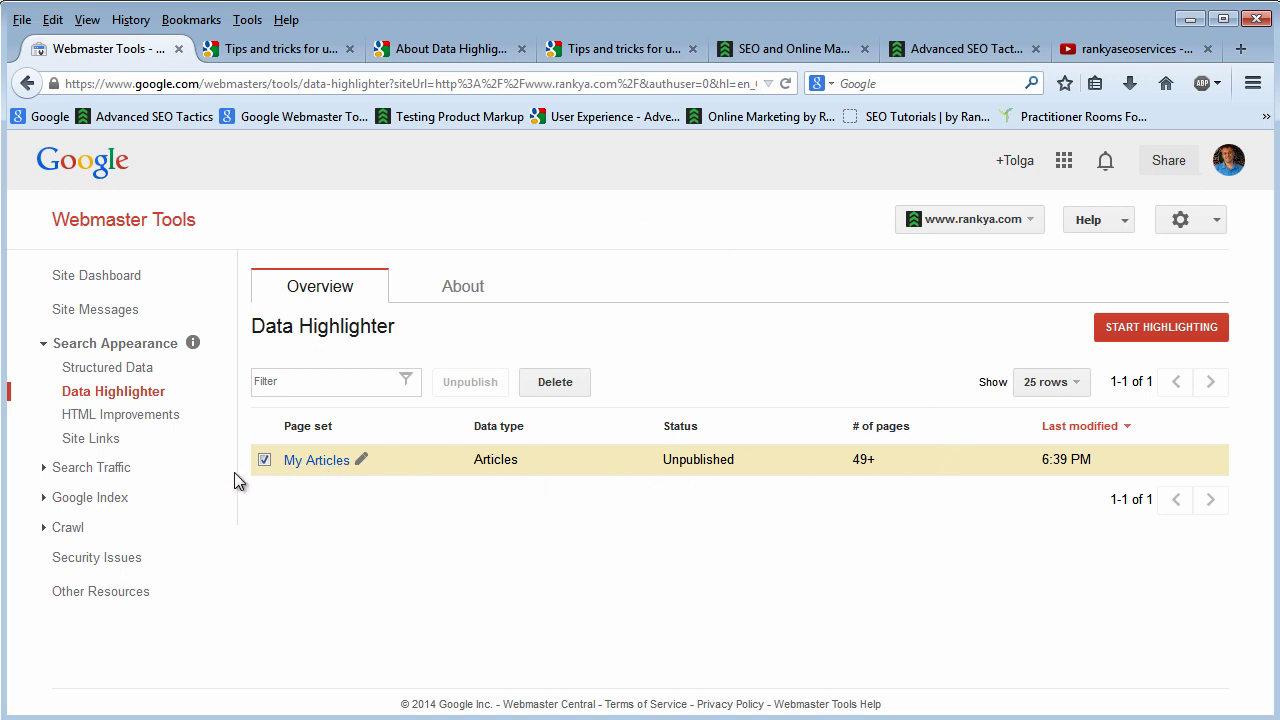
{"action": "left_click", "coordinate": [263, 460]}
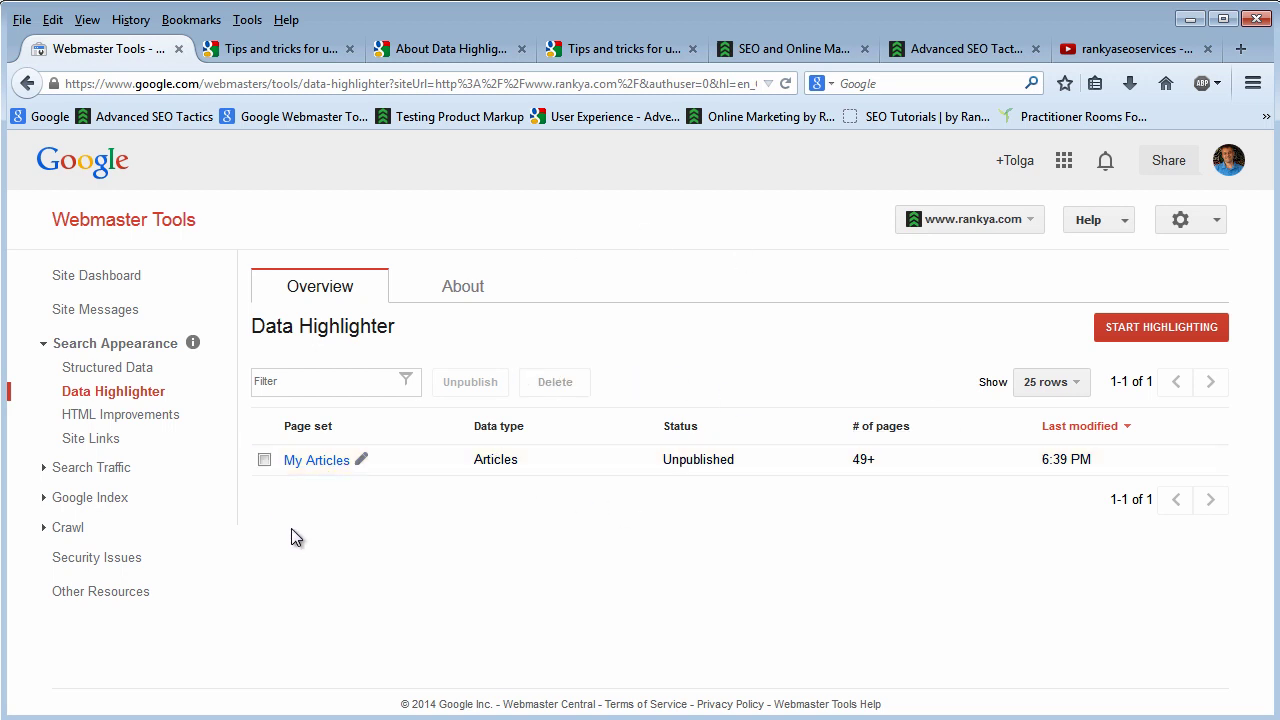
{"action": "left_click", "coordinate": [264, 460]}
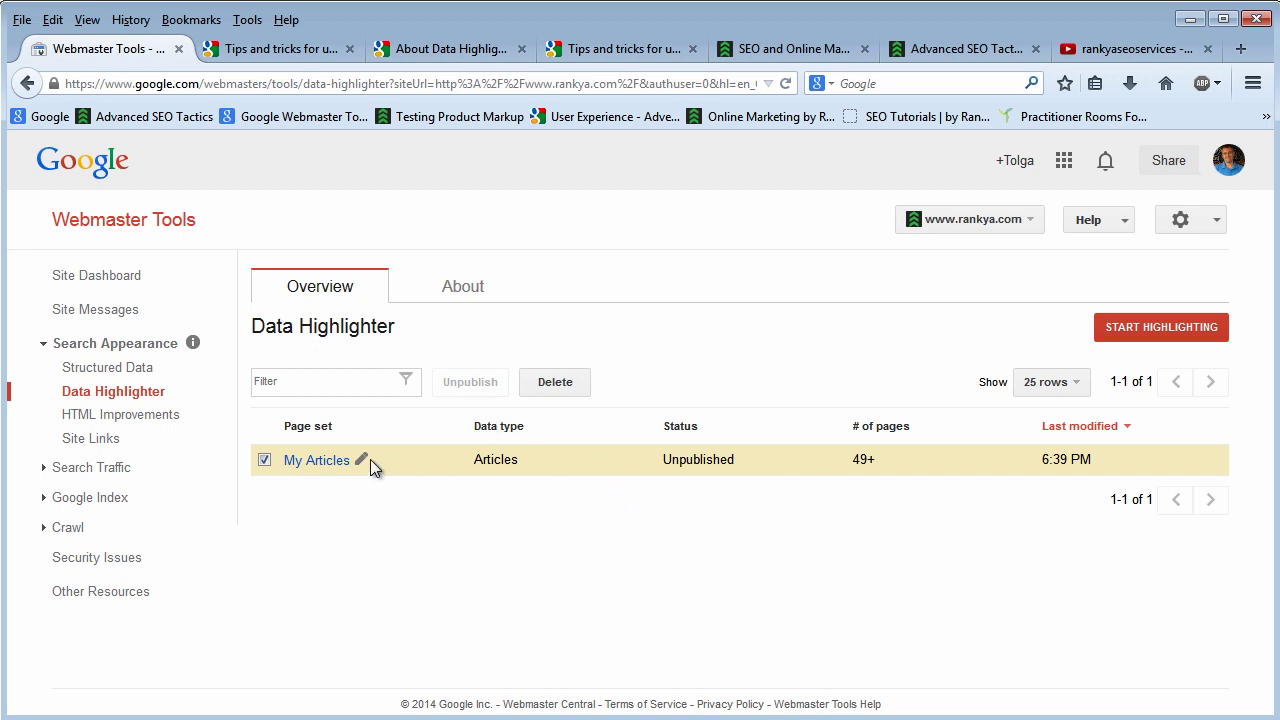
{"action": "left_click", "coordinate": [300, 460]}
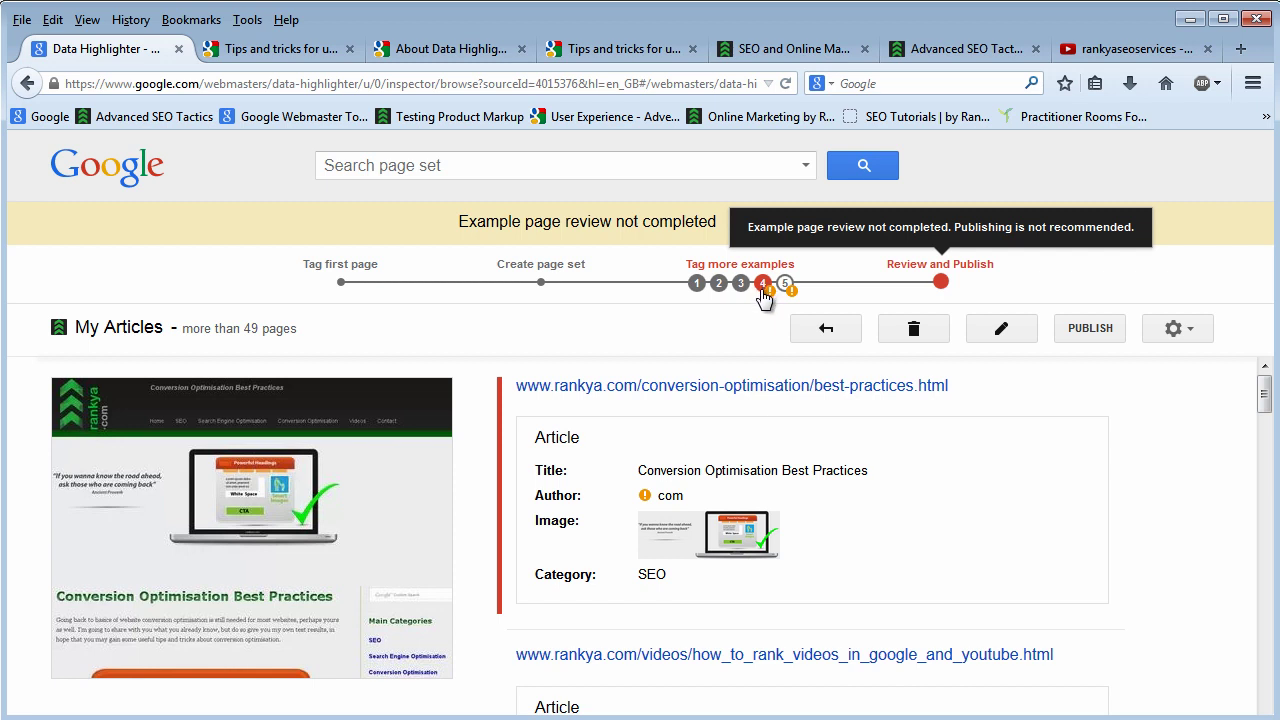
Step: Open the flagged Author value of the conversion-optimisation/best-practices.html page for tag editing
{"action": "double_click", "coordinate": [672, 496]}
{"action": "left_click", "coordinate": [745, 495]}
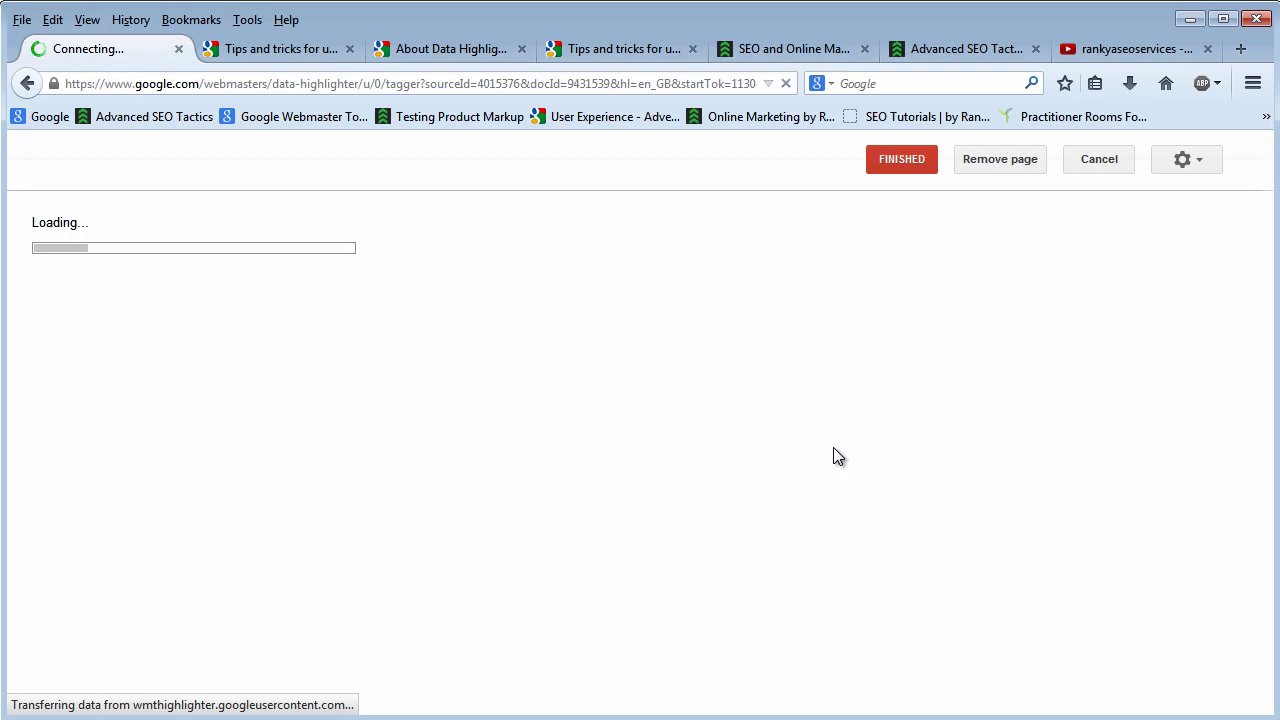
{"action": "scroll", "coordinate": [833, 447], "scroll_direction": "down", "scroll_amount": 20}
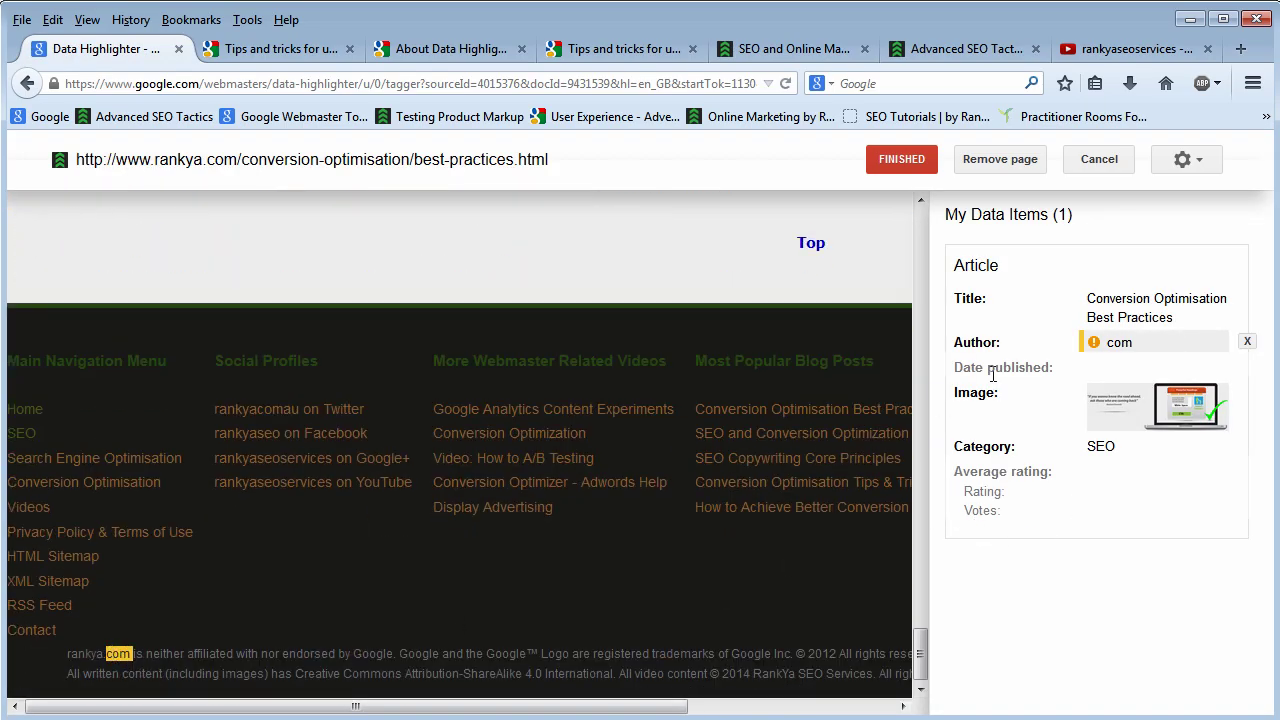
Step: Remove the wrong Author tag and tag the full "rankya.com" at the start of the footer's disclaimer text as Author
{"action": "left_click", "coordinate": [1249, 343]}
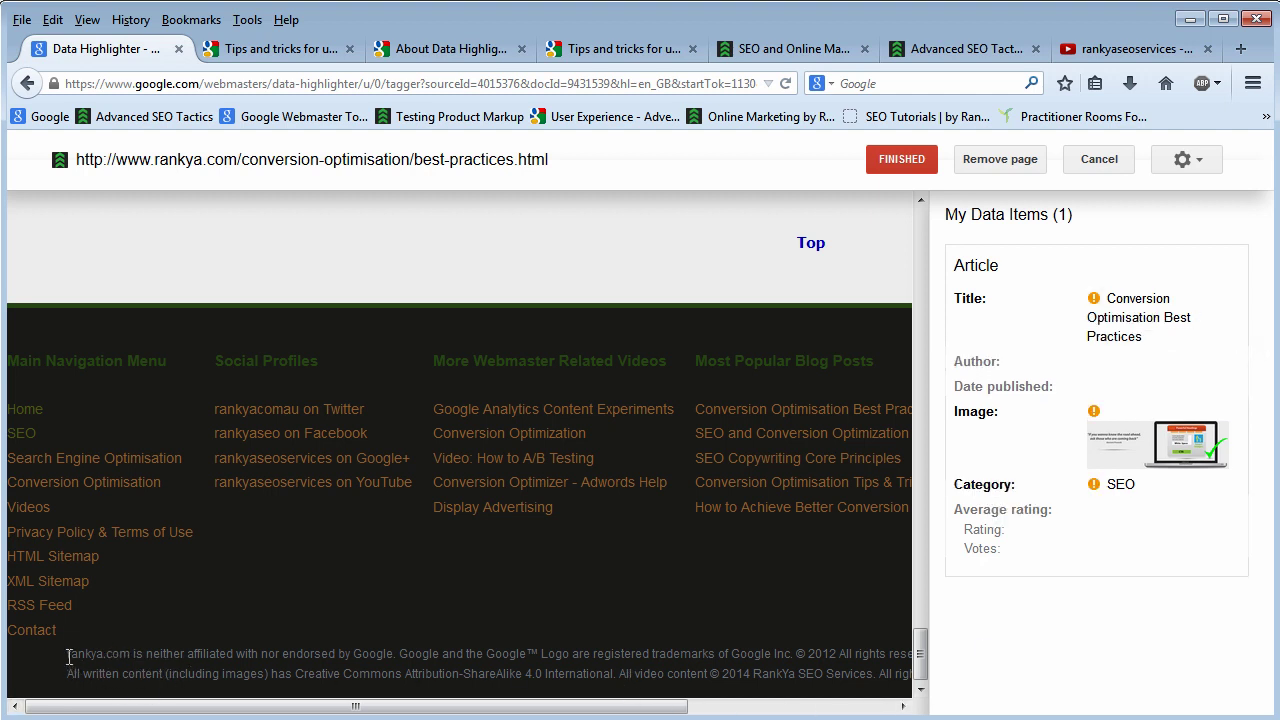
{"action": "left_click_drag", "start_coordinate": [67, 655], "coordinate": [127, 656]}
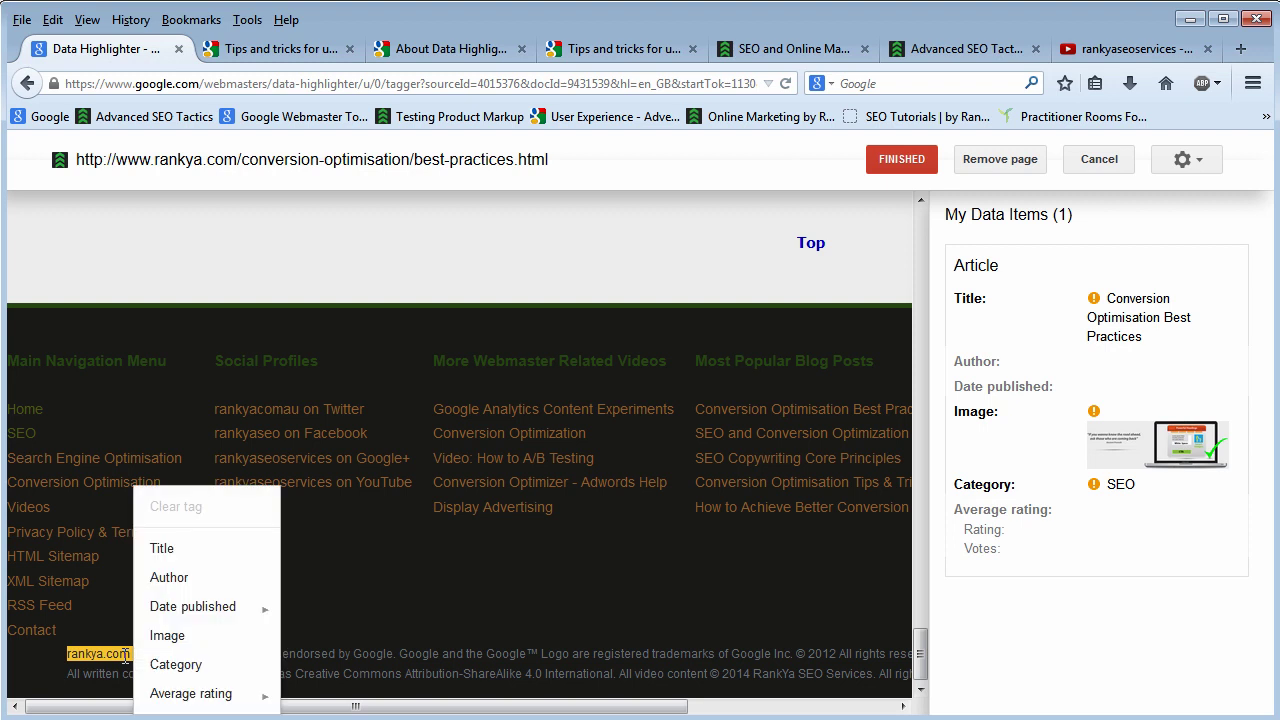
{"action": "left_click", "coordinate": [184, 580]}
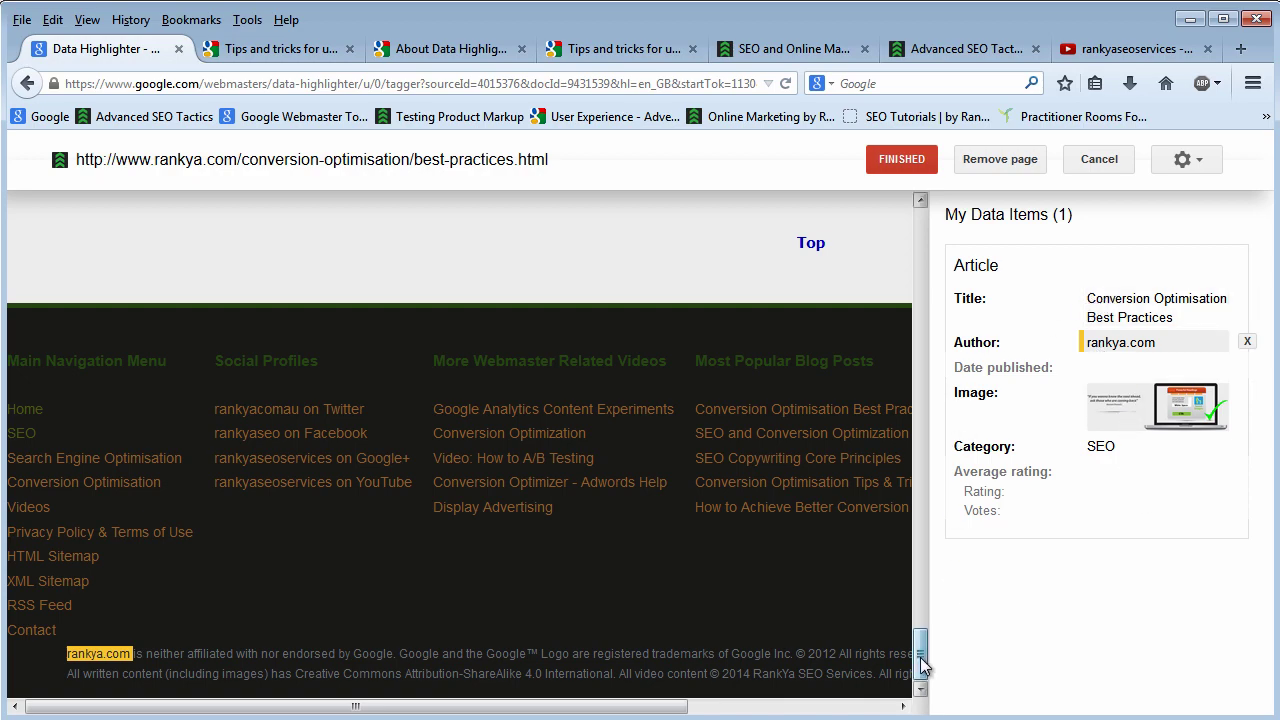
Step: Finish the tag corrections on the conversion-optimisation/best-practices.html page and return to the My Articles review
{"action": "left_click_drag", "start_coordinate": [920, 663], "coordinate": [940, 230]}
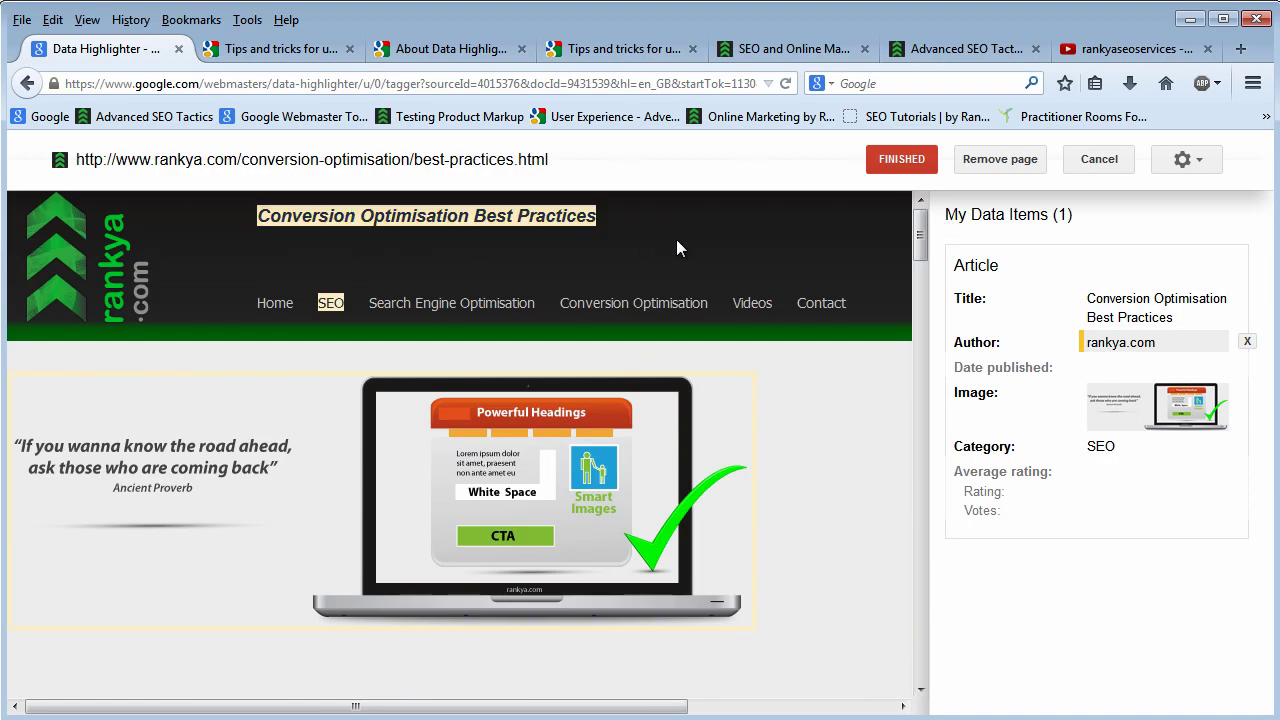
{"action": "left_click", "coordinate": [895, 159]}
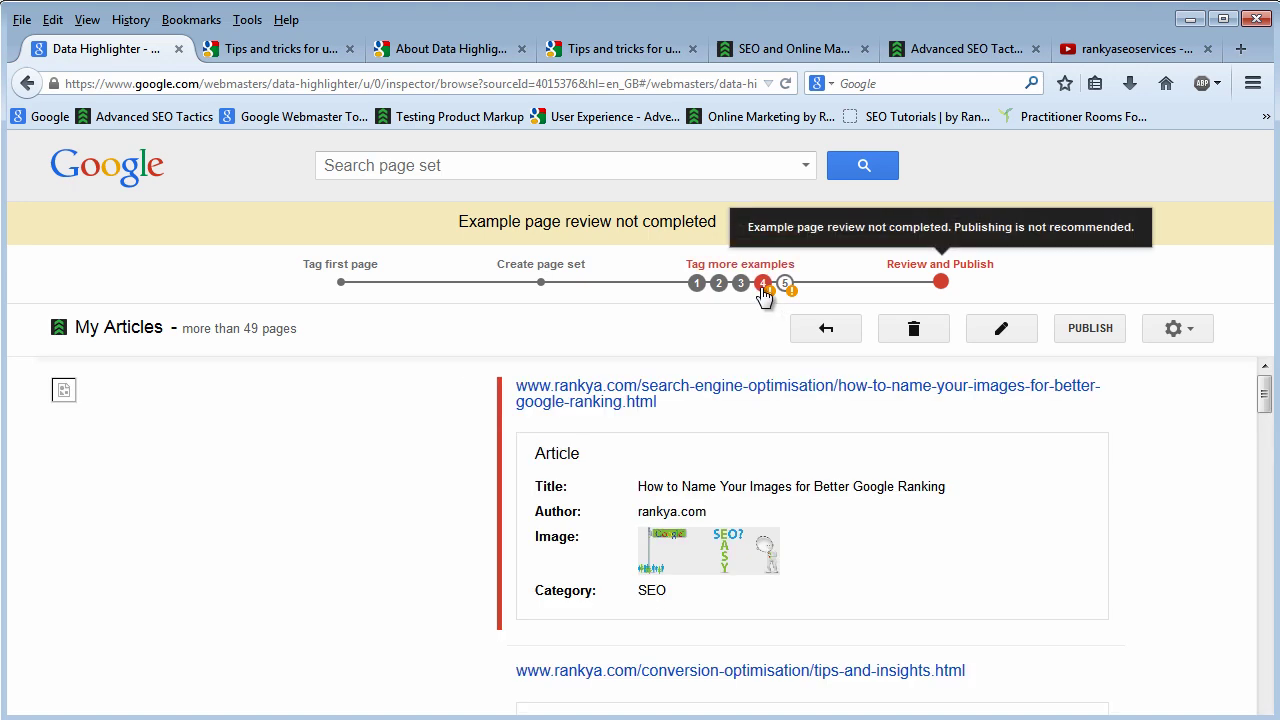
Step: Examine the example review status and the extracted article data of the sample pages in the My Articles page set
{"action": "left_click_drag", "start_coordinate": [522, 222], "coordinate": [703, 223]}
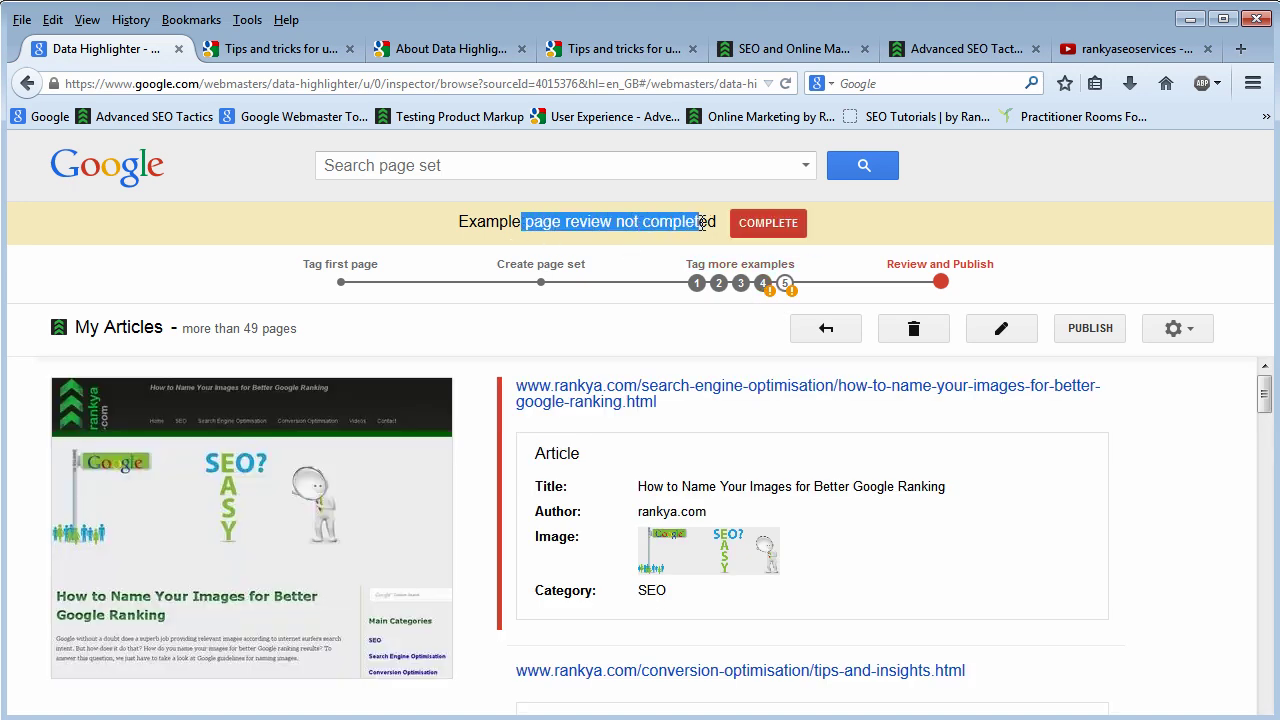
{"action": "left_click", "coordinate": [858, 228]}
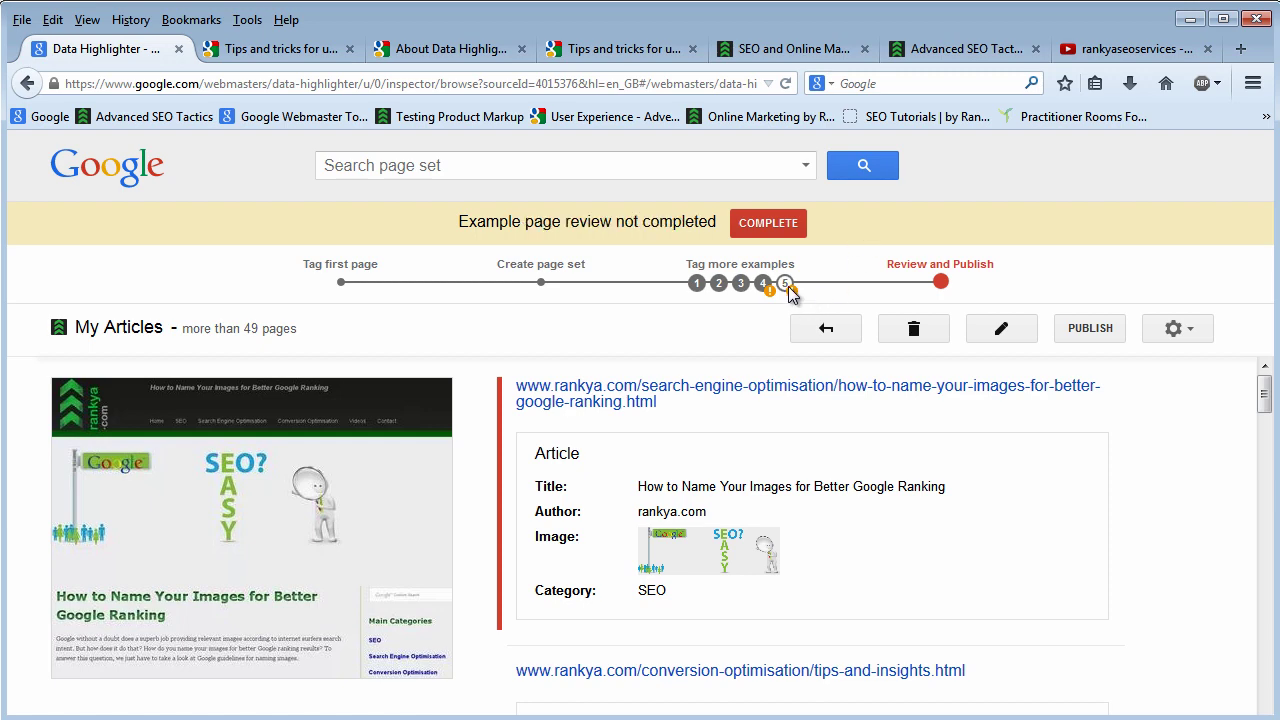
{"action": "mouse_move", "coordinate": [788, 290]}
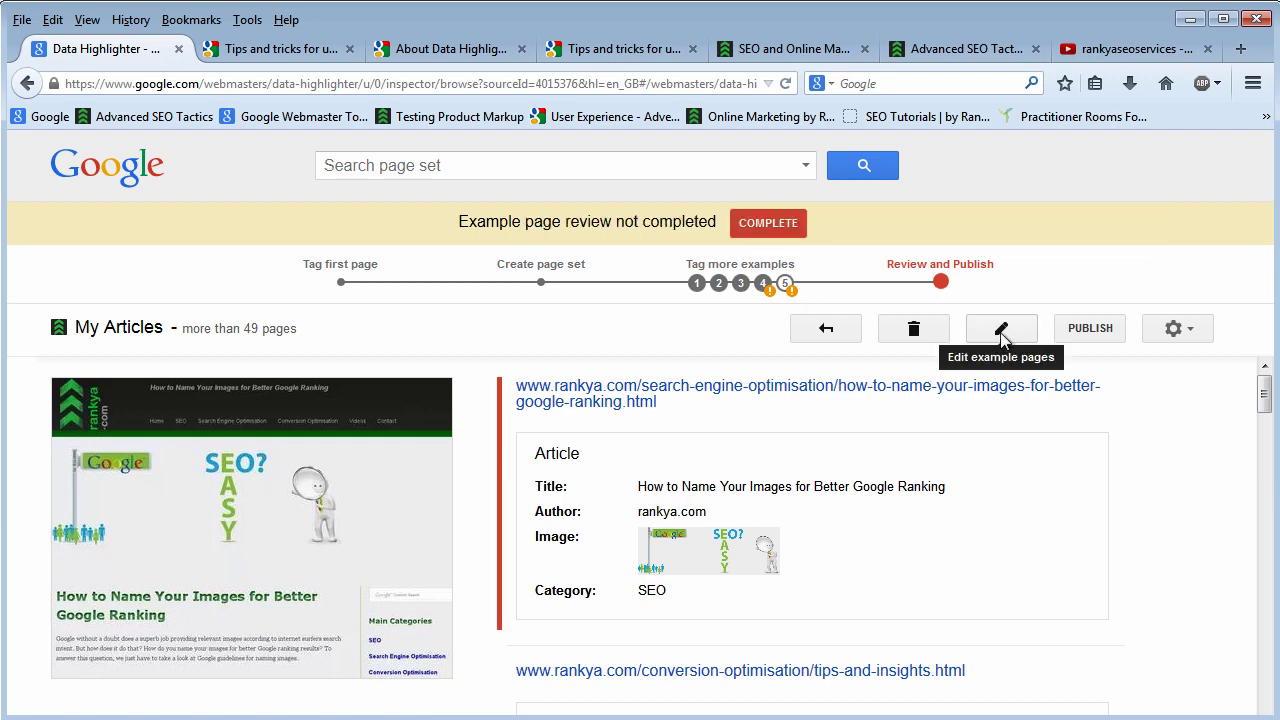
{"action": "scroll", "coordinate": [799, 552], "scroll_direction": "down", "scroll_amount": 7}
{"action": "scroll", "coordinate": [803, 562], "scroll_direction": "down", "scroll_amount": 6}
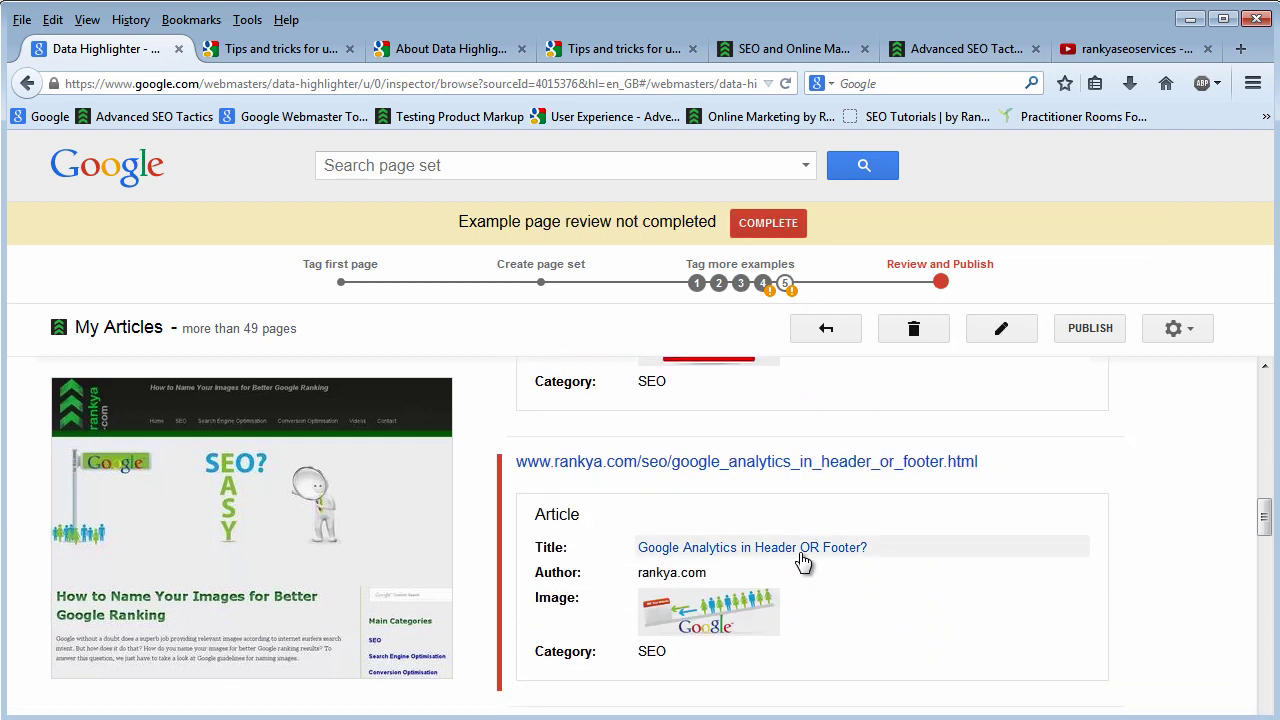
{"action": "scroll", "coordinate": [803, 562], "scroll_direction": "down", "scroll_amount": 8}
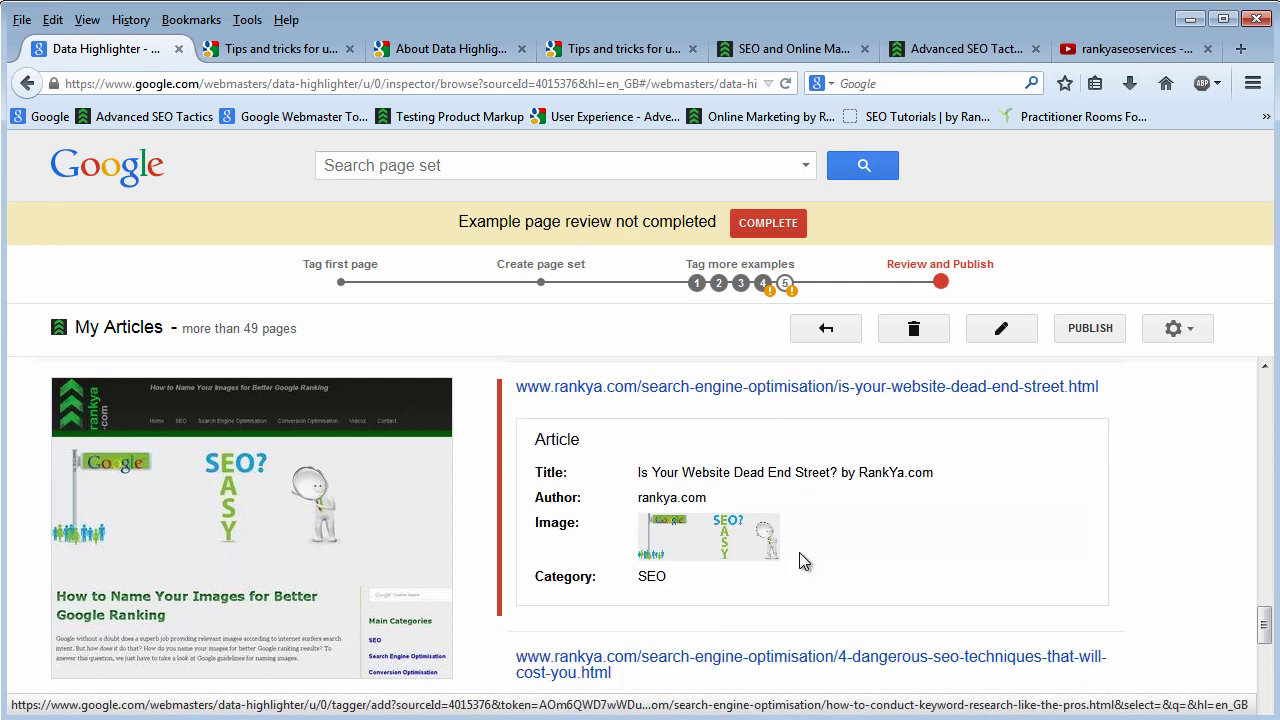
{"action": "scroll", "coordinate": [800, 555], "scroll_direction": "up", "scroll_amount": 5}
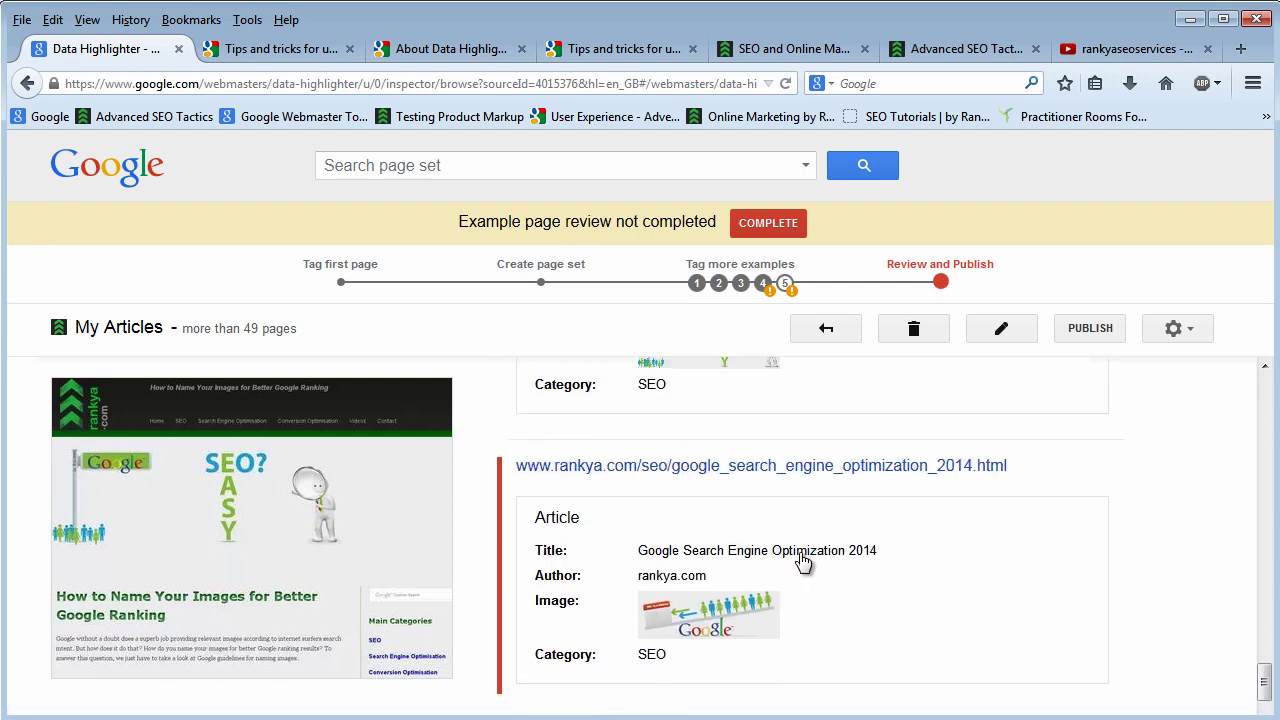
{"action": "scroll", "coordinate": [816, 541], "scroll_direction": "up", "scroll_amount": 1}
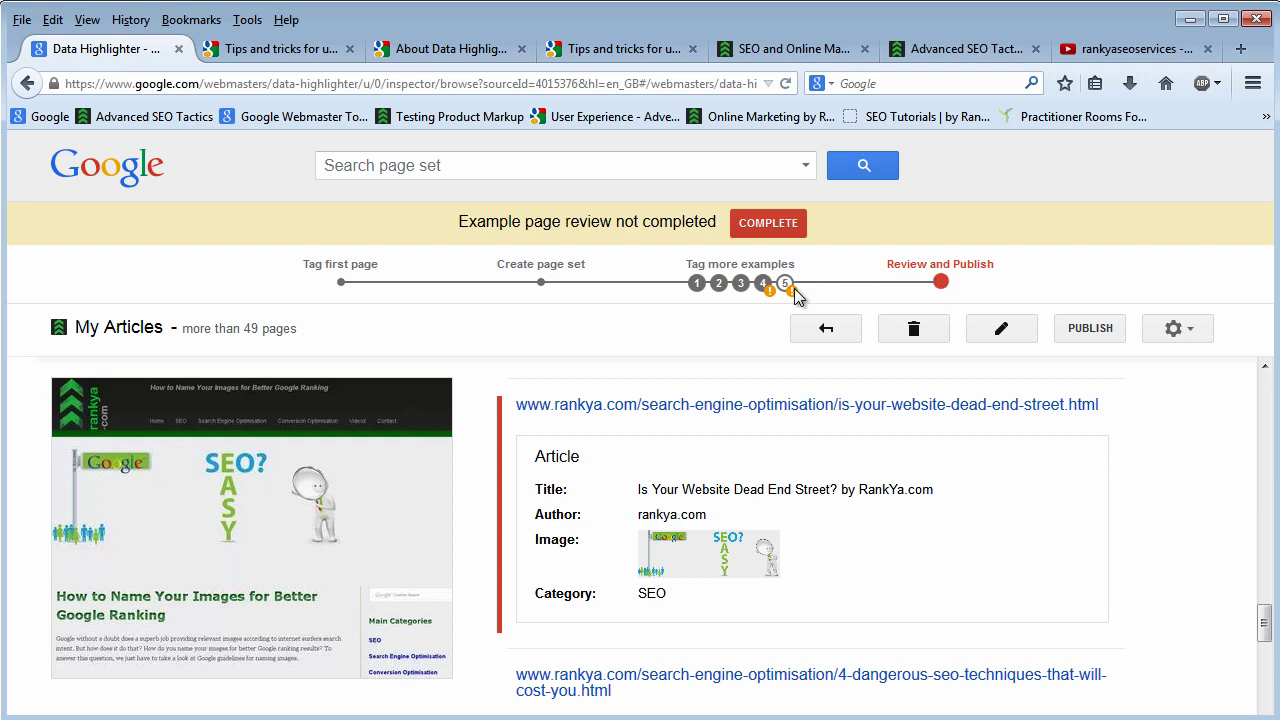
Step: Resume the incomplete example review and tag the footer's full "rankya.com" as Author on the How Do I Become a SEO Specialist? page
{"action": "left_click", "coordinate": [798, 224]}
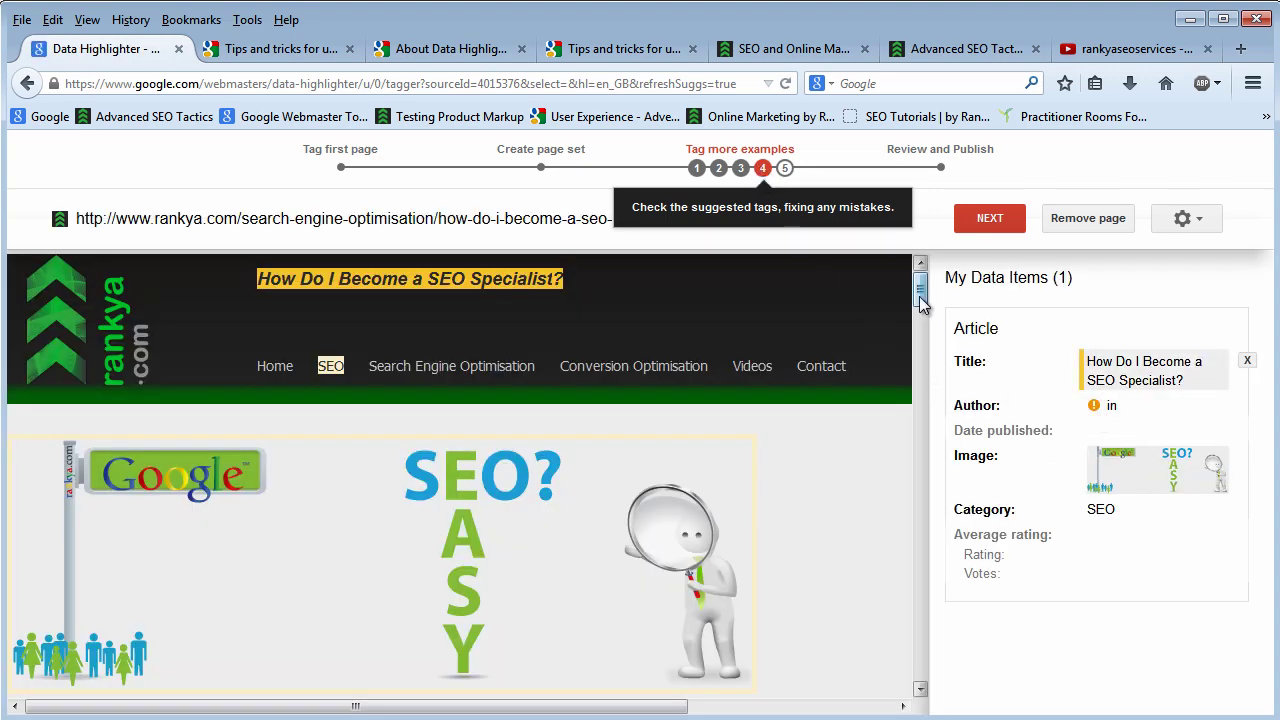
{"action": "left_click_drag", "start_coordinate": [921, 296], "coordinate": [916, 690]}
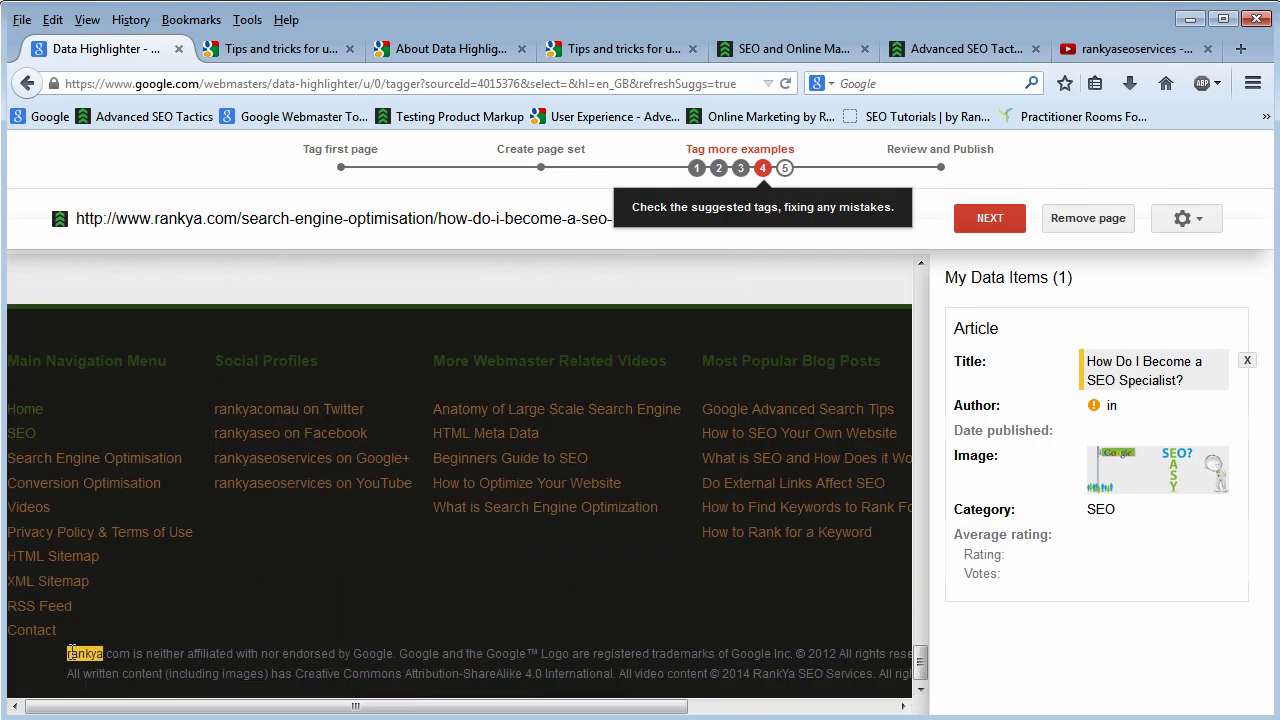
{"action": "left_click_drag", "start_coordinate": [70, 650], "coordinate": [130, 654]}
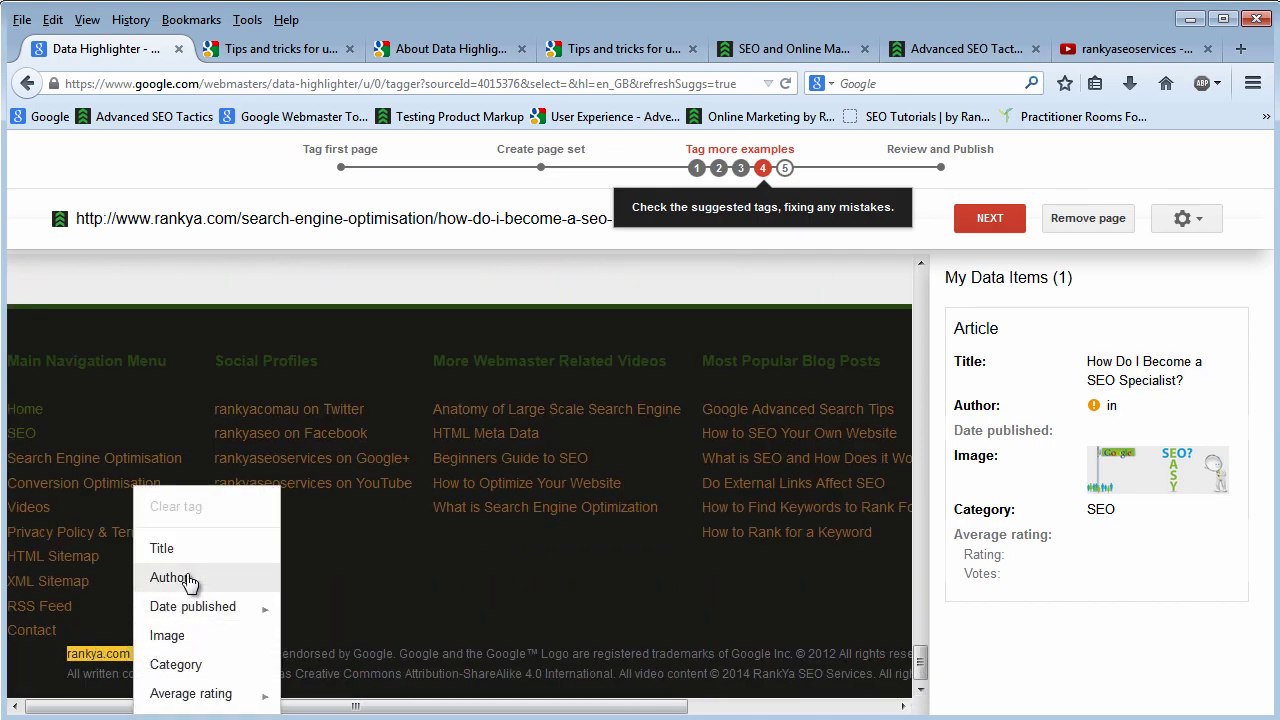
{"action": "left_click", "coordinate": [170, 577]}
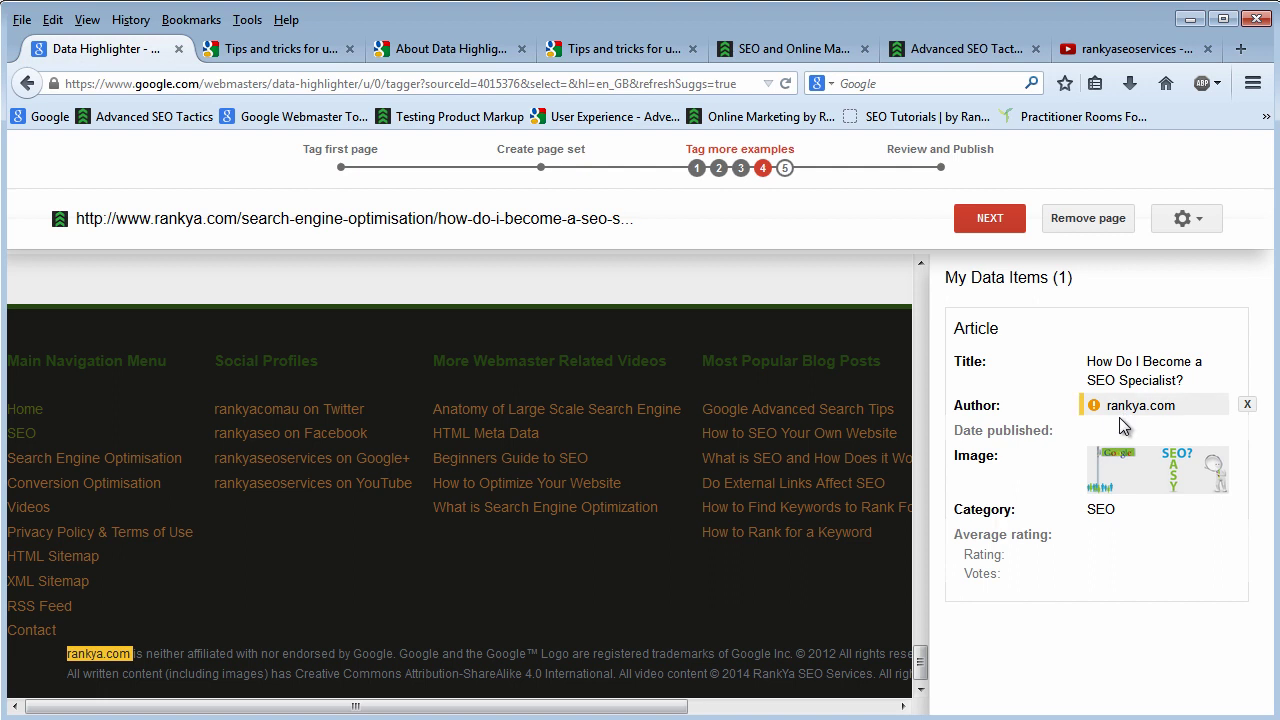
Step: Accept the fourth example's tags and finish the example review with the videos/index.html page
{"action": "mouse_move", "coordinate": [1097, 410]}
{"action": "left_click", "coordinate": [984, 226]}
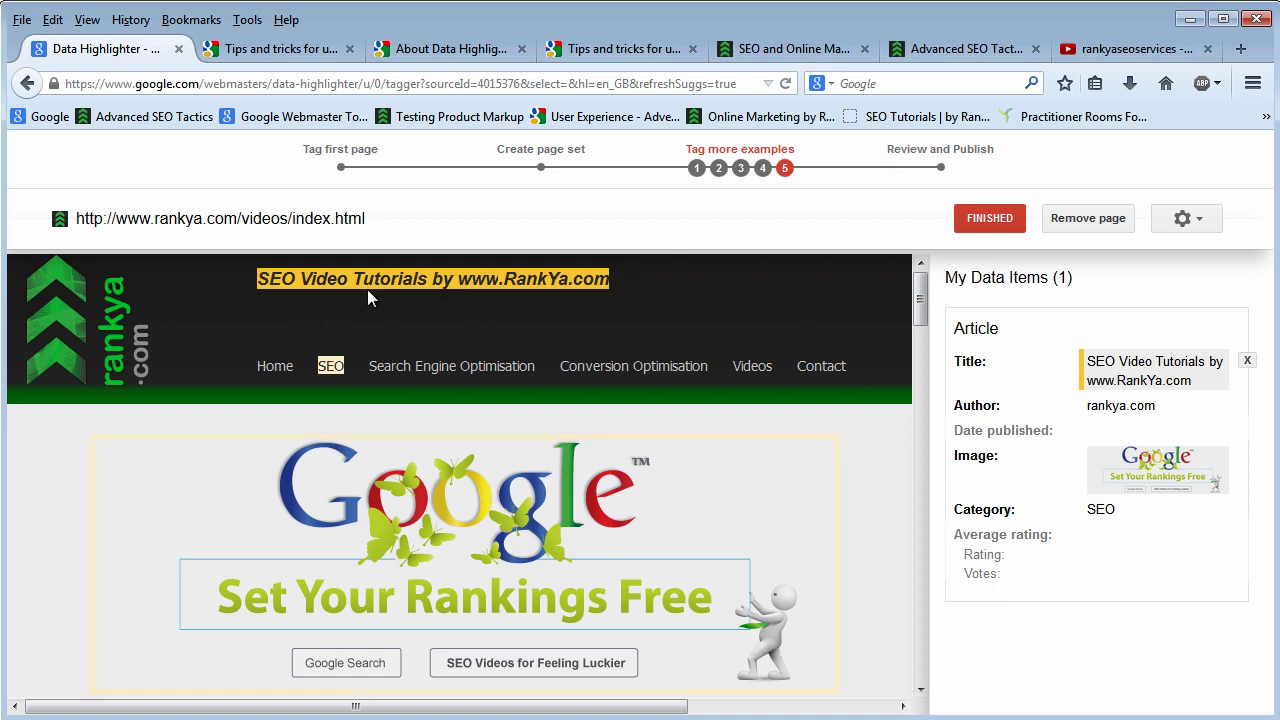
{"action": "left_click", "coordinate": [1004, 229]}
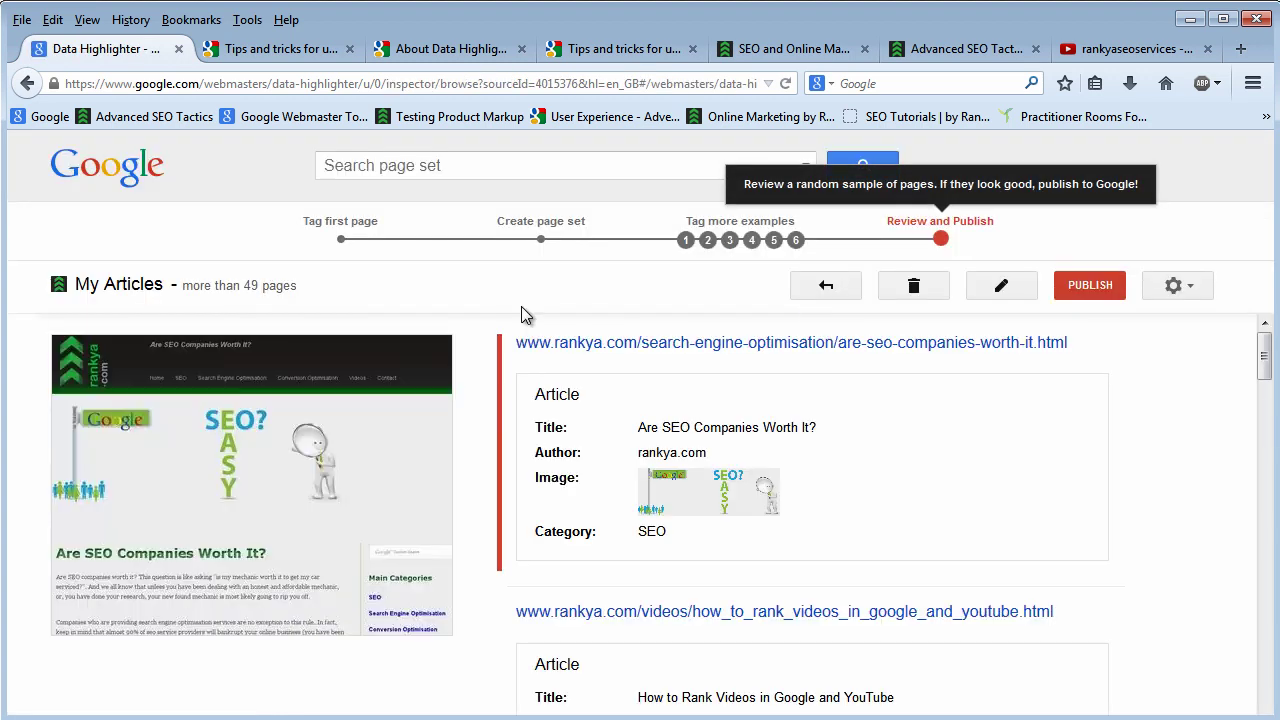
Step: Open the Google Exact Match Phrase Search – What You Didn't Know page from the review samples and accept its tags
{"action": "left_click_drag", "start_coordinate": [1263, 370], "coordinate": [1262, 660]}
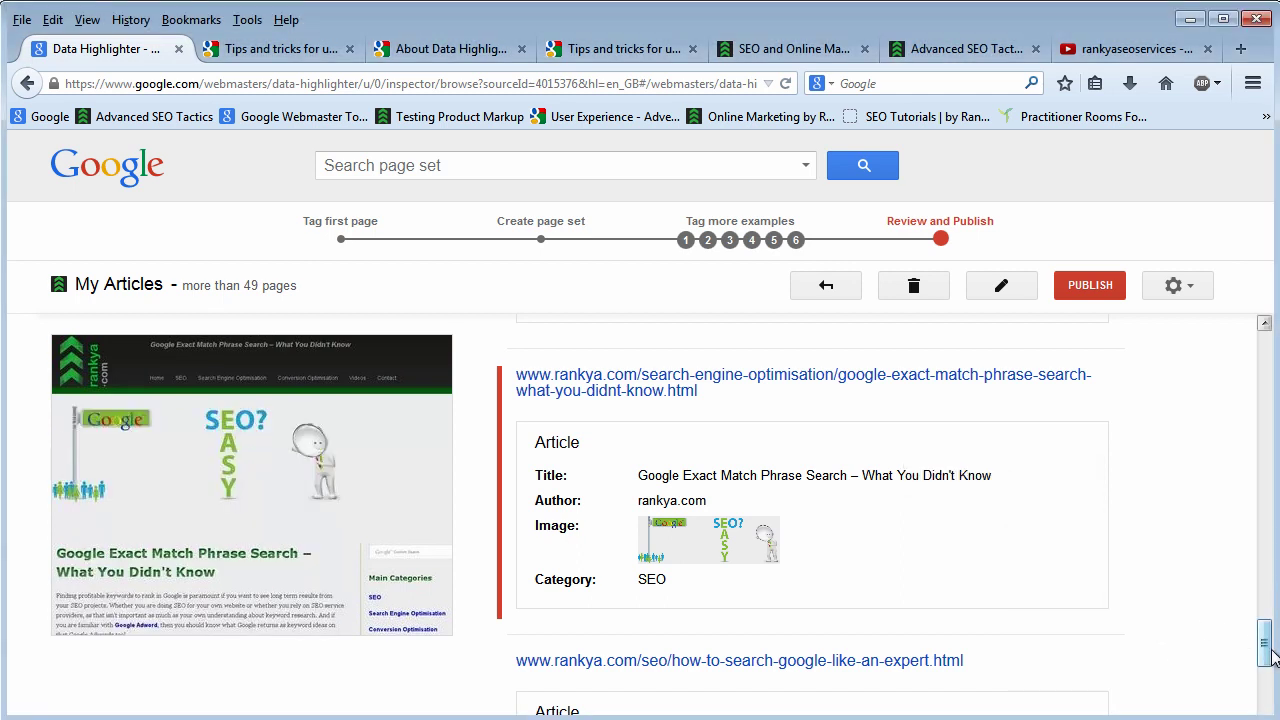
{"action": "left_click_drag", "start_coordinate": [1265, 636], "coordinate": [1265, 622]}
{"action": "left_click", "coordinate": [575, 568]}
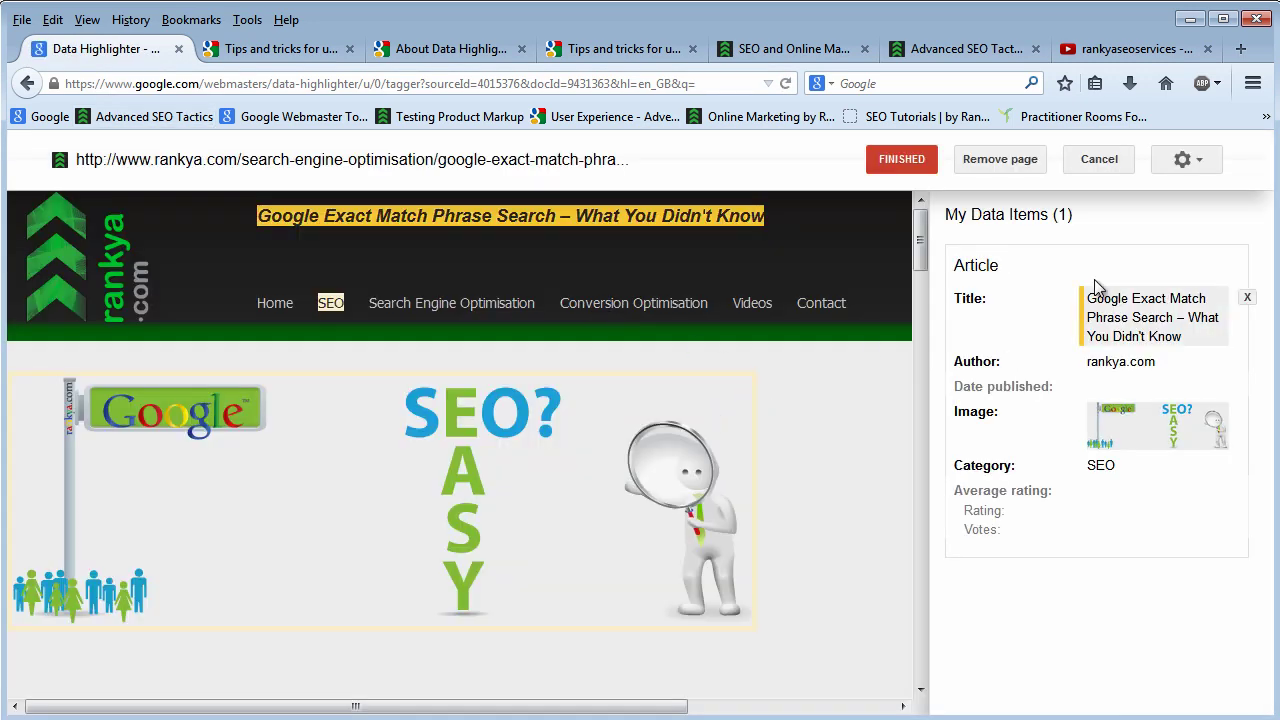
{"action": "left_click", "coordinate": [903, 162]}
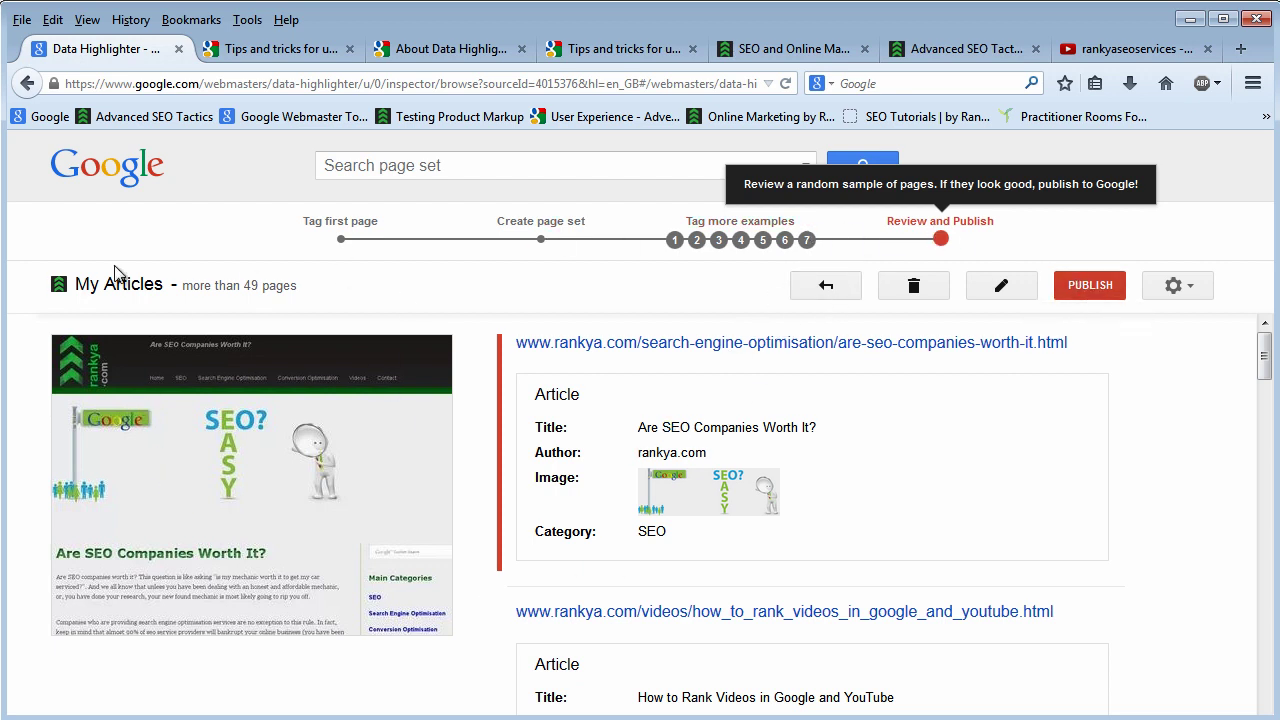
Step: Publish the My Articles page set and switch to the rankyaseoservices YouTube channel's videos page
{"action": "left_click", "coordinate": [1090, 288]}
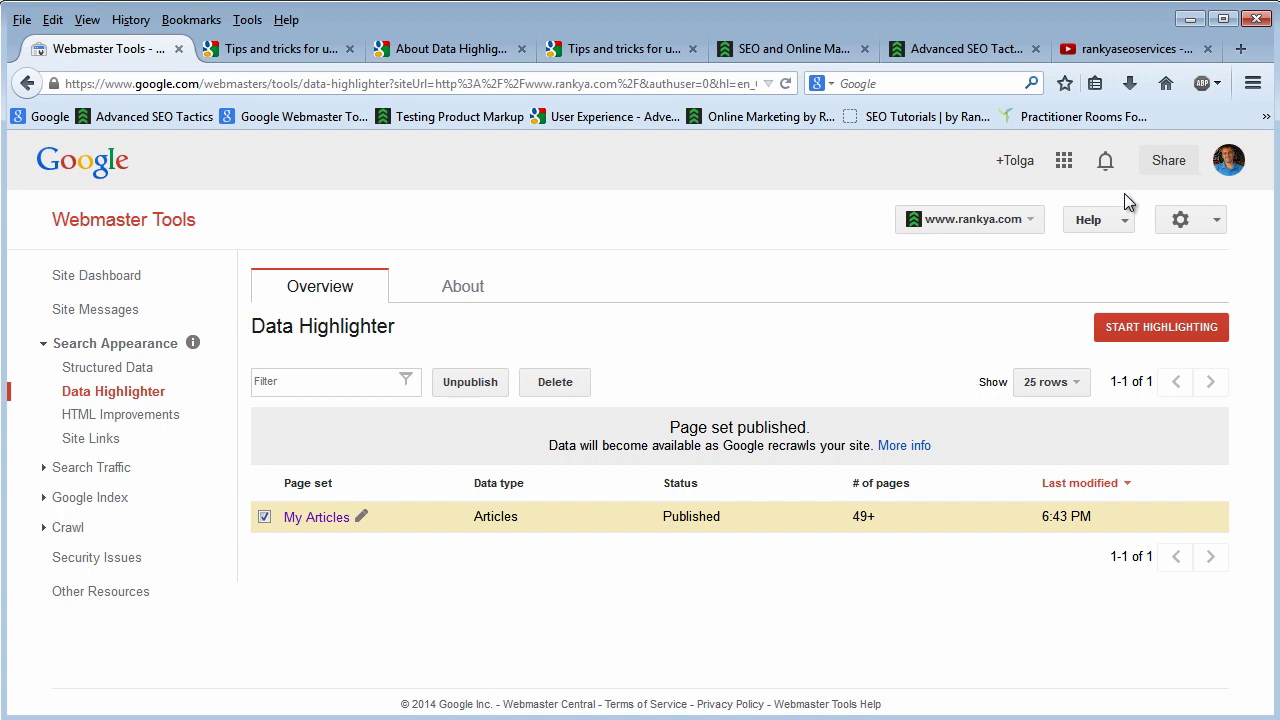
{"action": "left_click", "coordinate": [1136, 40]}
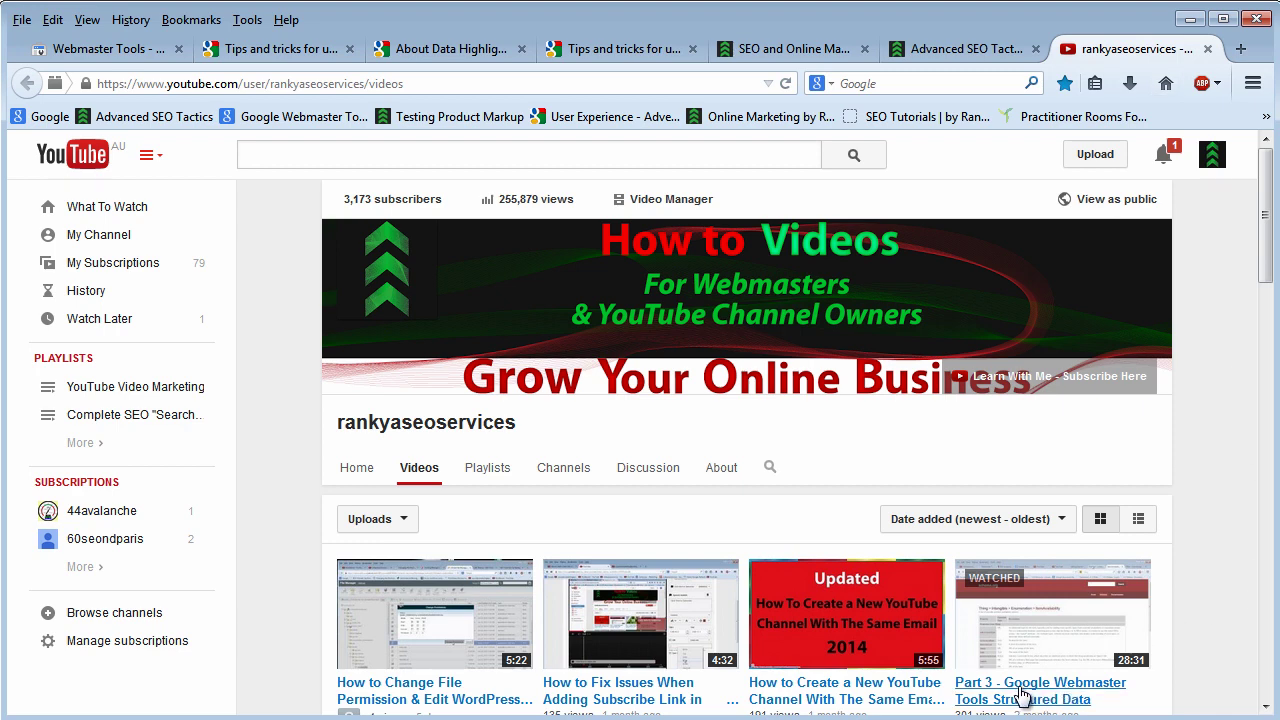